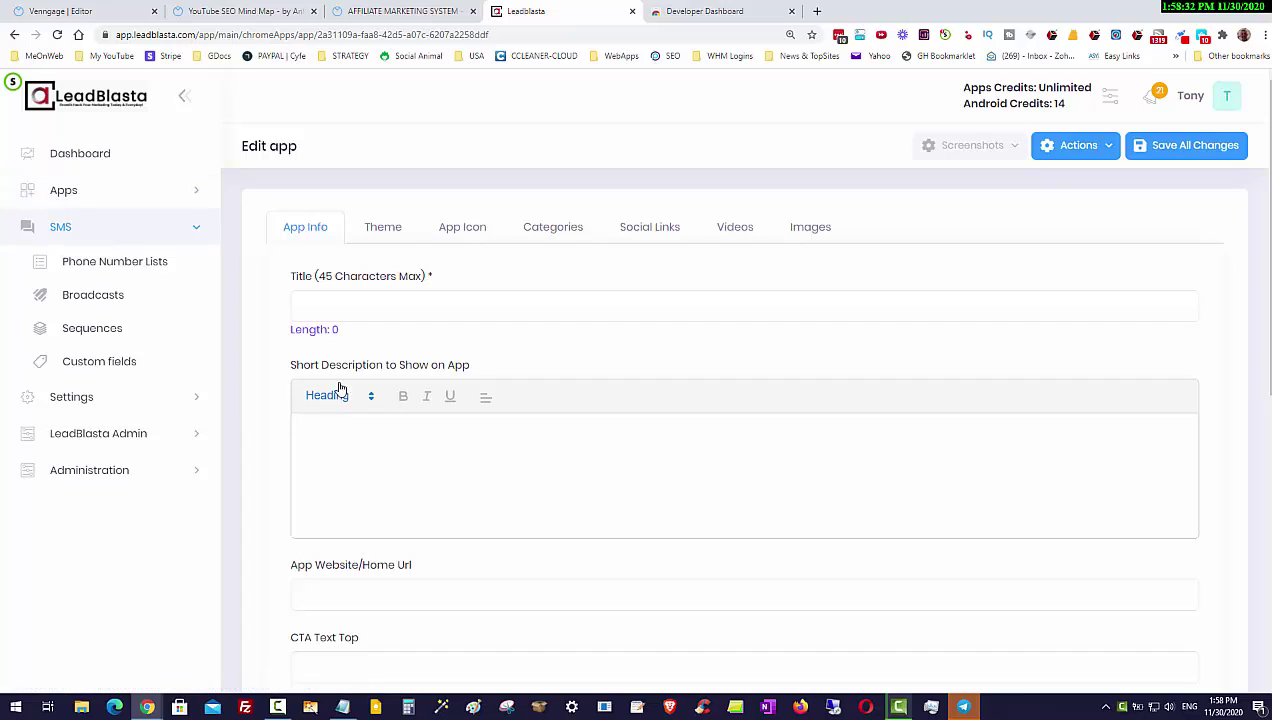
Step: Correct the misspelled short description to read "Description" and review the remaining app info fields
left_click(362, 306)
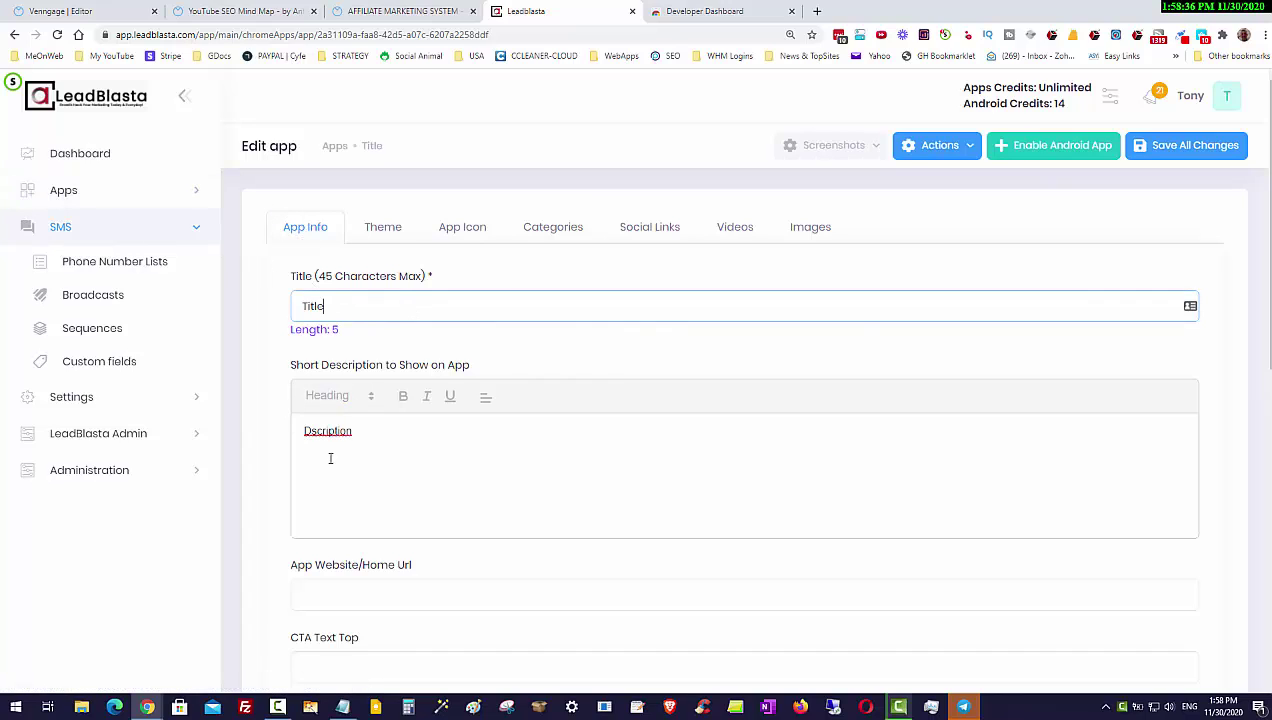
left_click(310, 430)
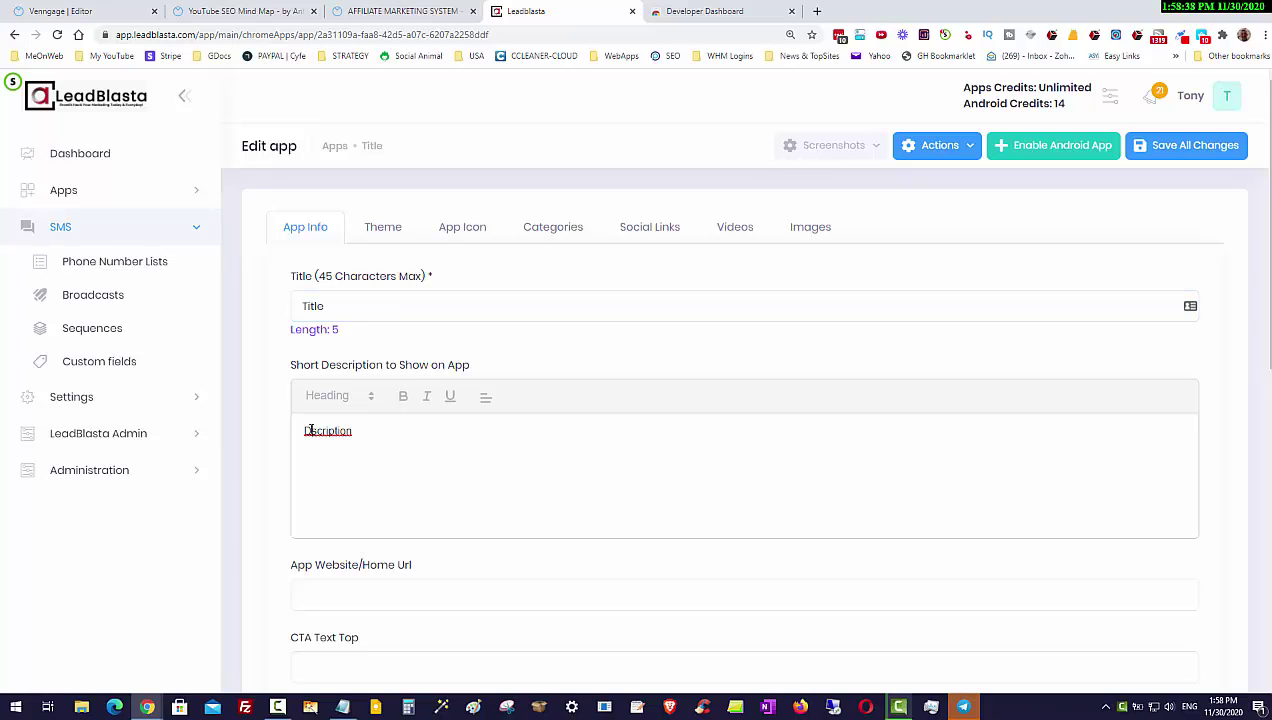
scroll(352, 443, "down", 2)
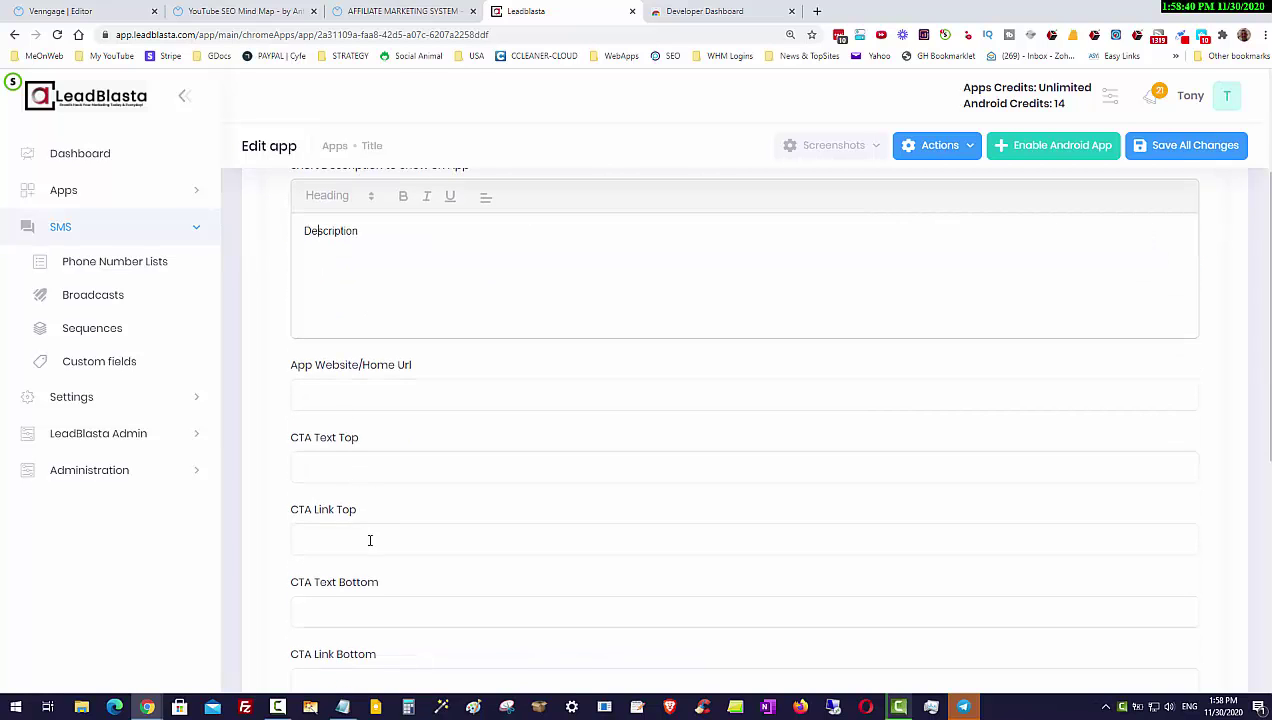
scroll(369, 520, "down", 2)
scroll(368, 478, "down", 2)
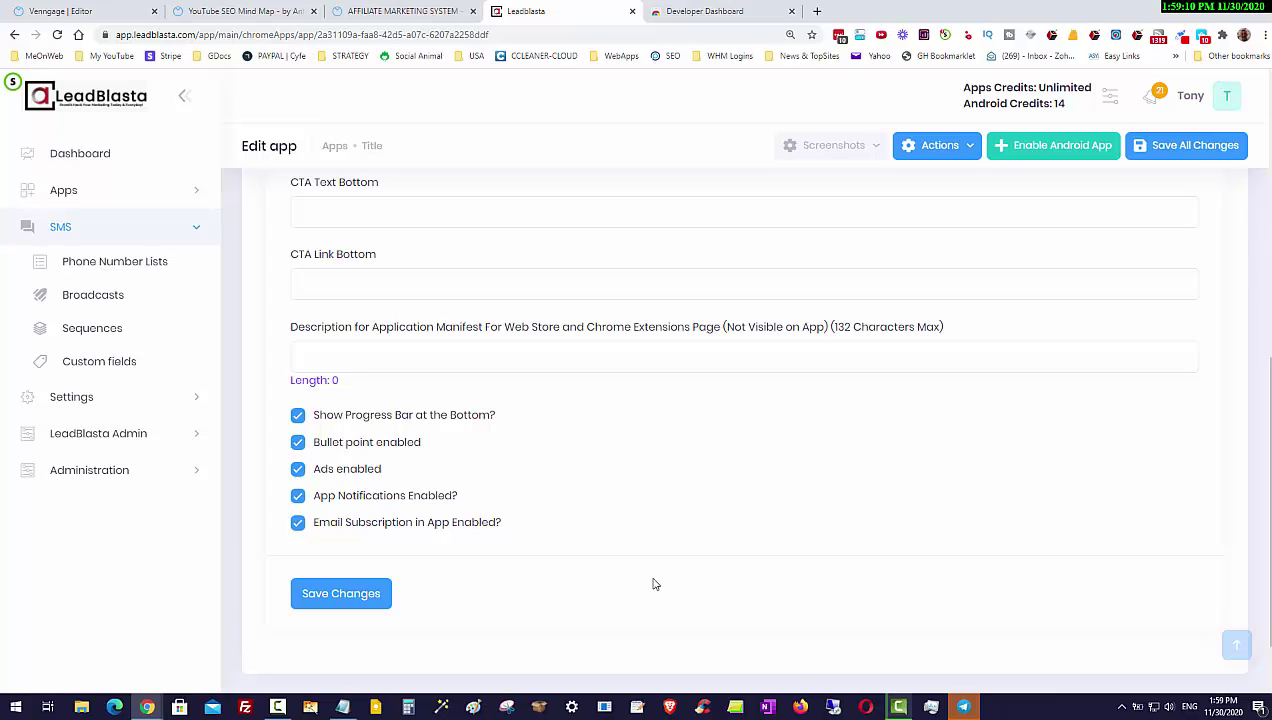
scroll(655, 584, "up", 10)
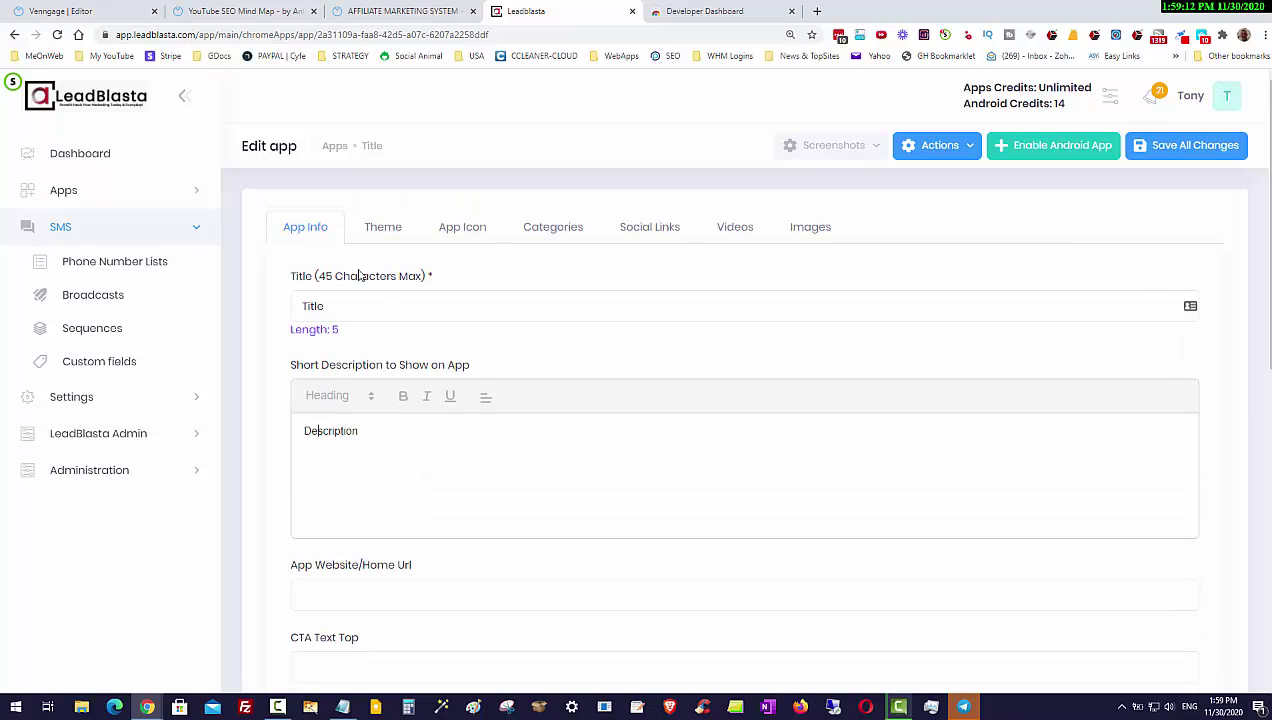
scroll(436, 528, "down", 1)
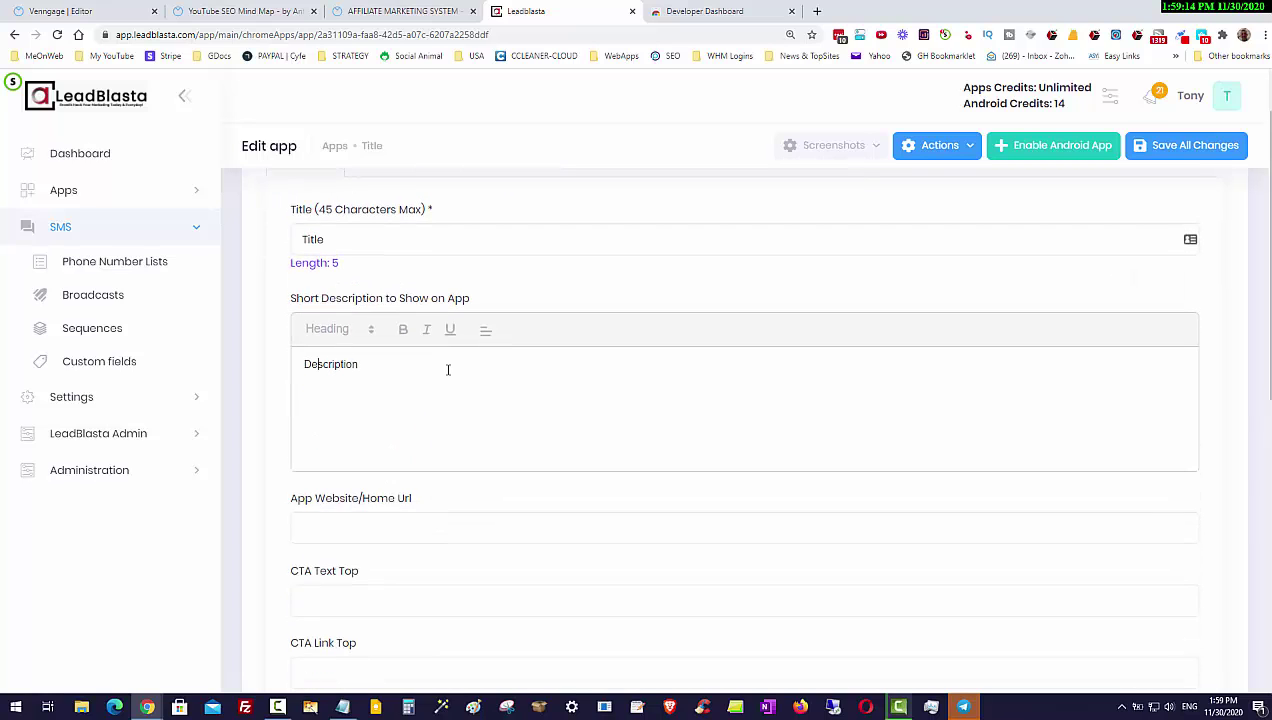
scroll(446, 365, "up", 1)
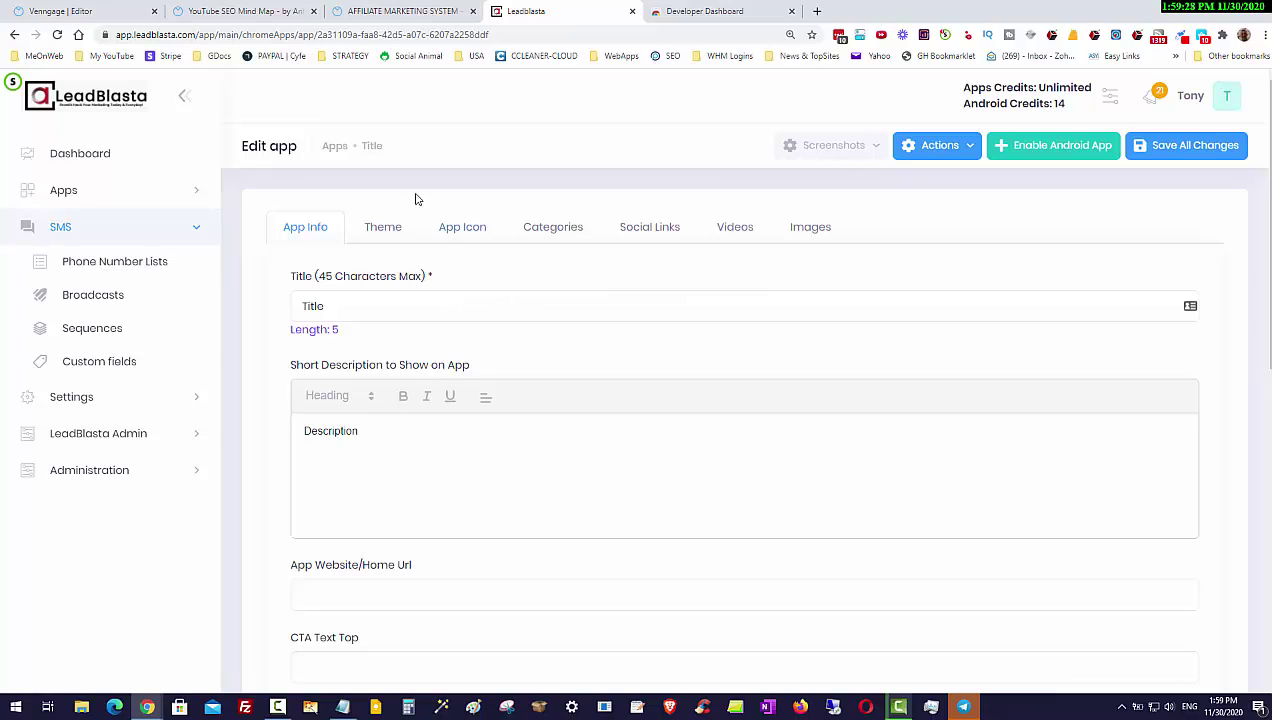
Step: Preview the Deep Orange (Dark) and Cyan (Dark) themes for the app
left_click(382, 227)
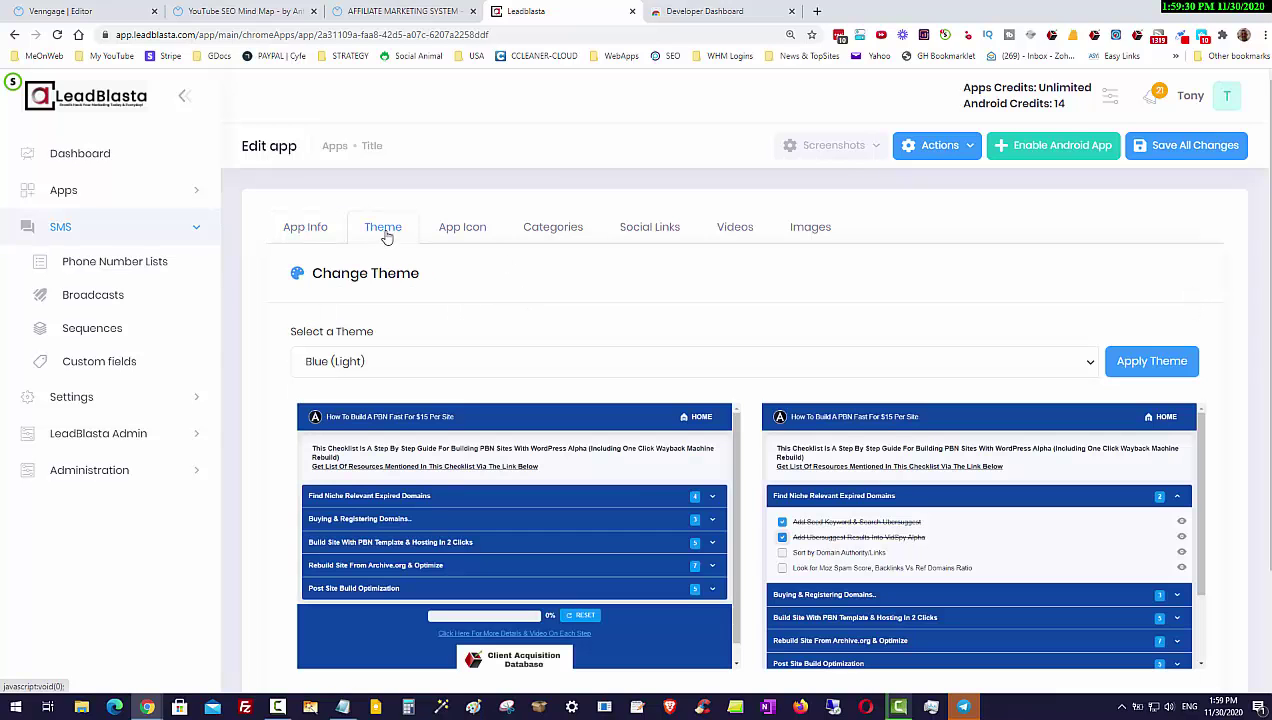
left_click(377, 366)
left_click(374, 297)
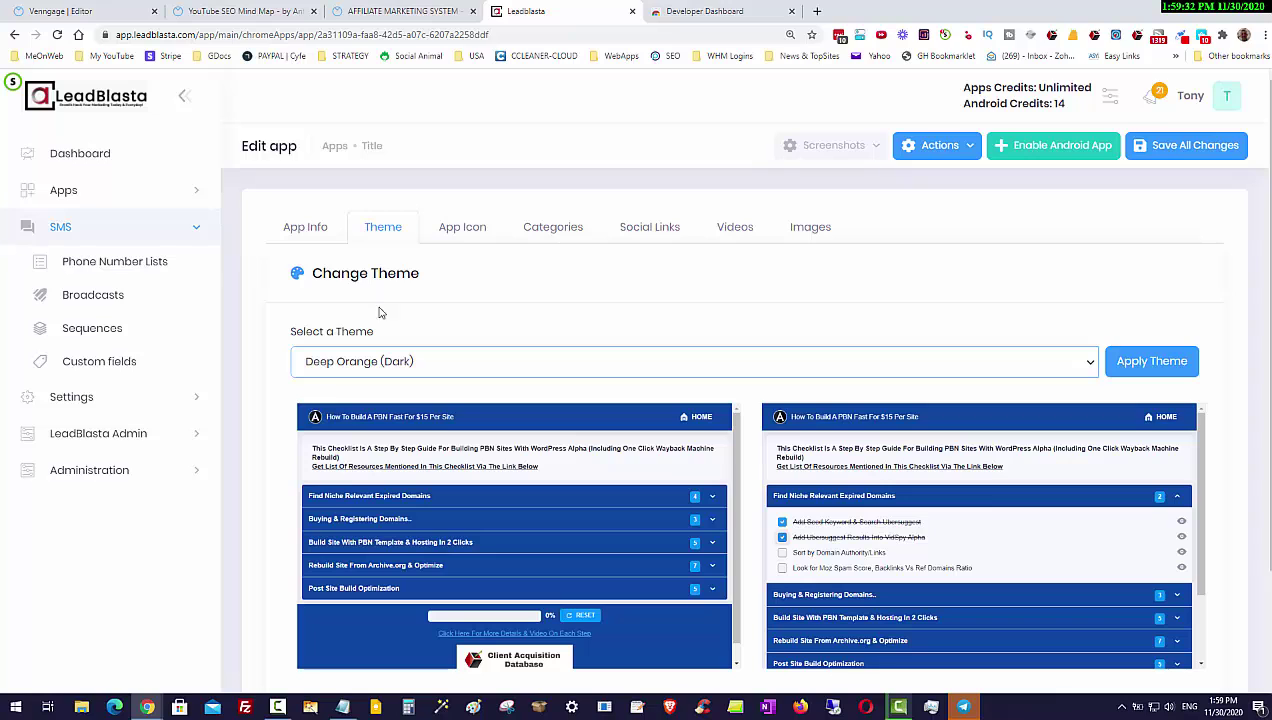
left_click(582, 370)
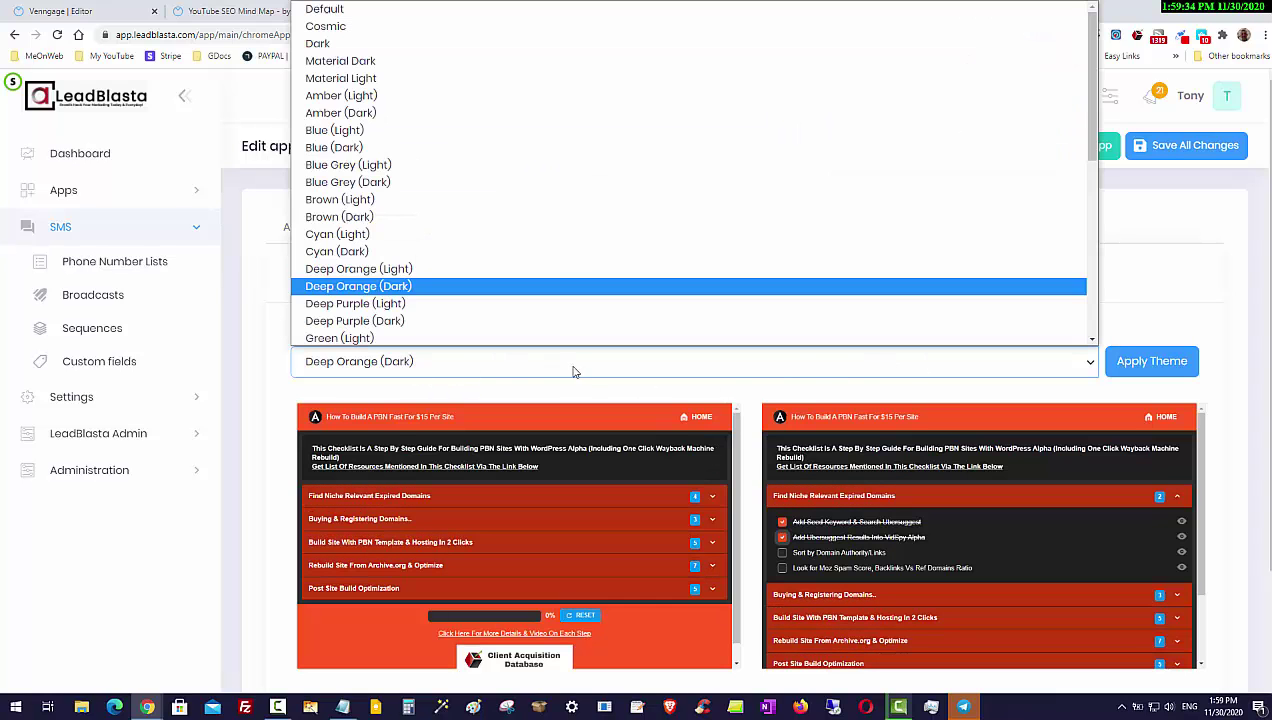
left_click(391, 238)
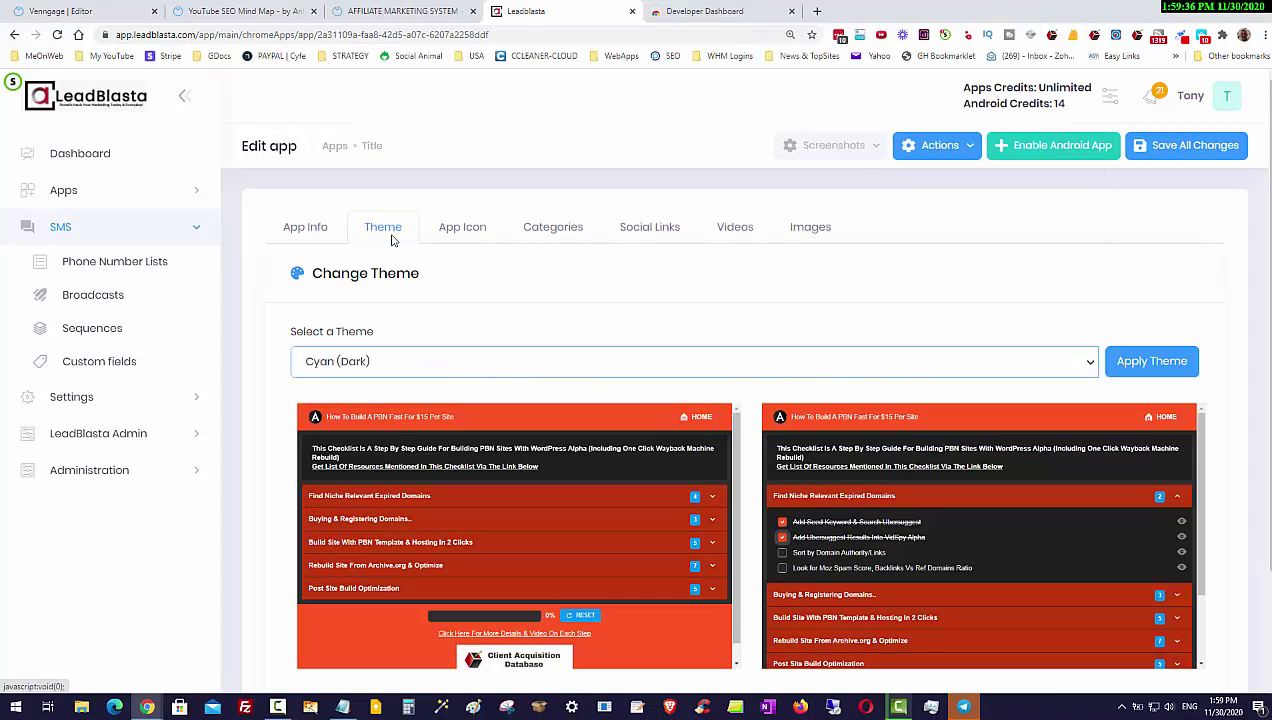
Step: Select the Cyan (Light) theme and apply it to the app
left_click(386, 364)
scroll(385, 317, "up", 1)
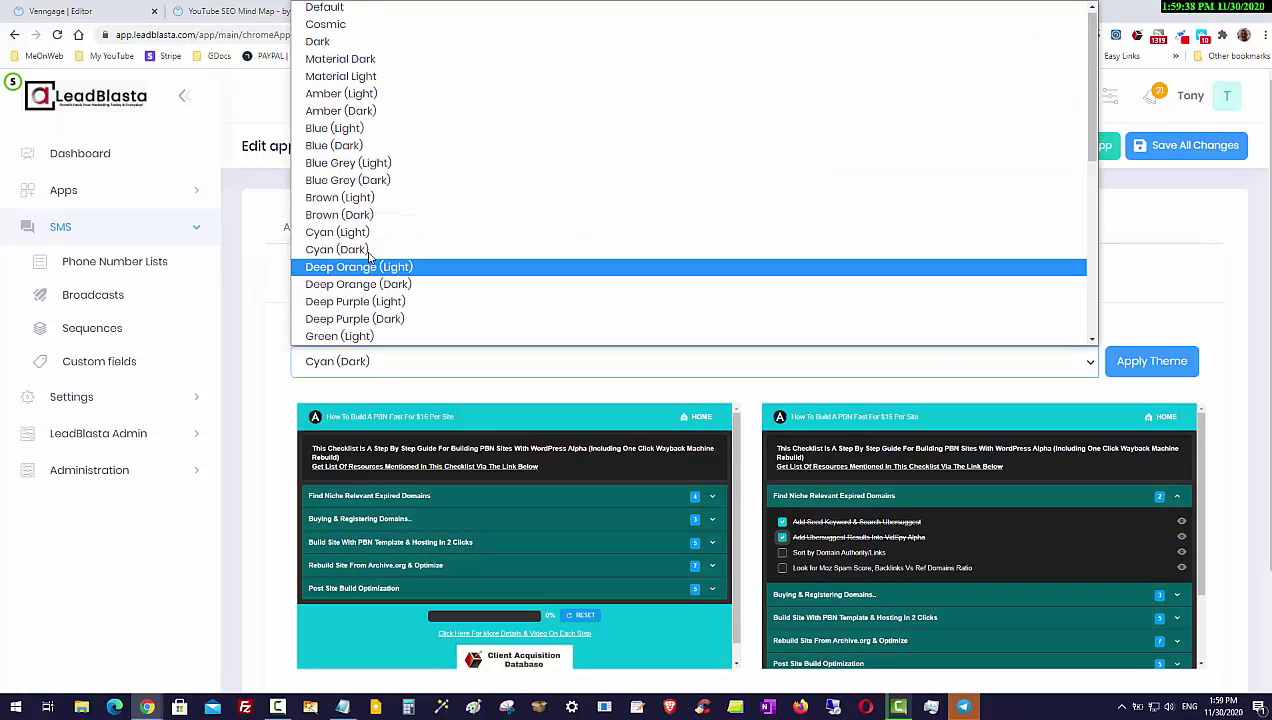
left_click(366, 250)
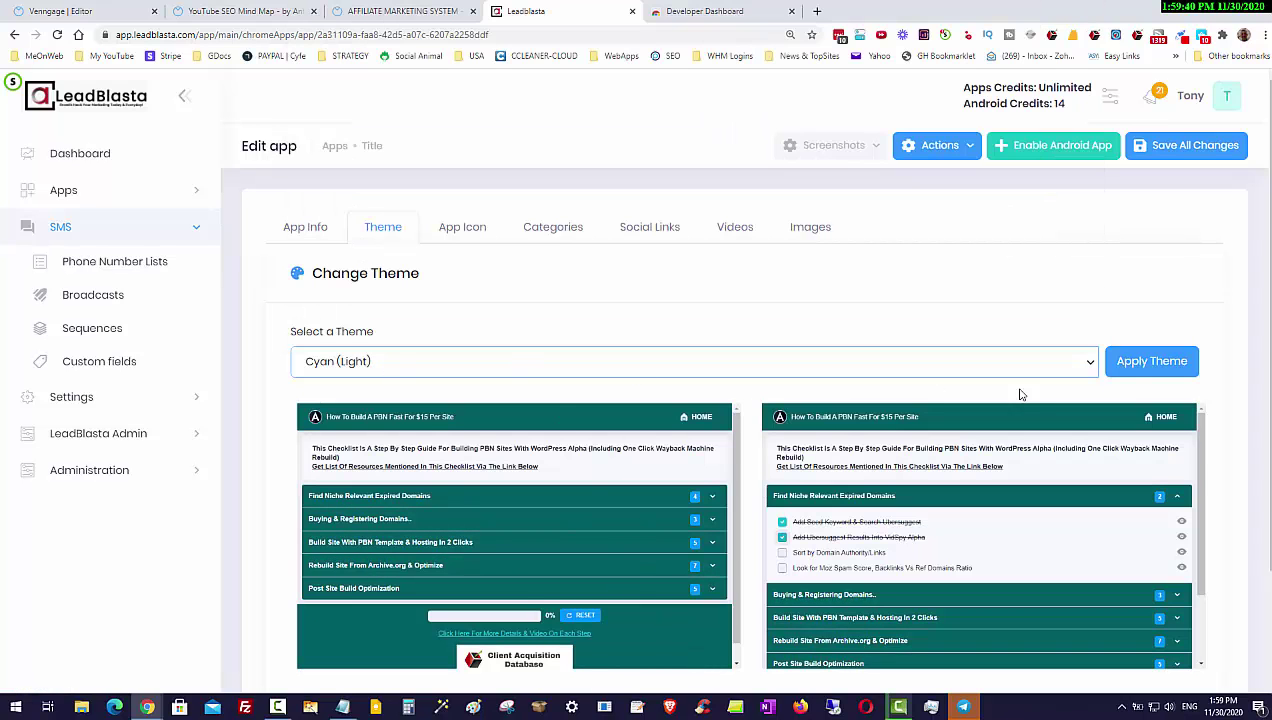
left_click(1128, 364)
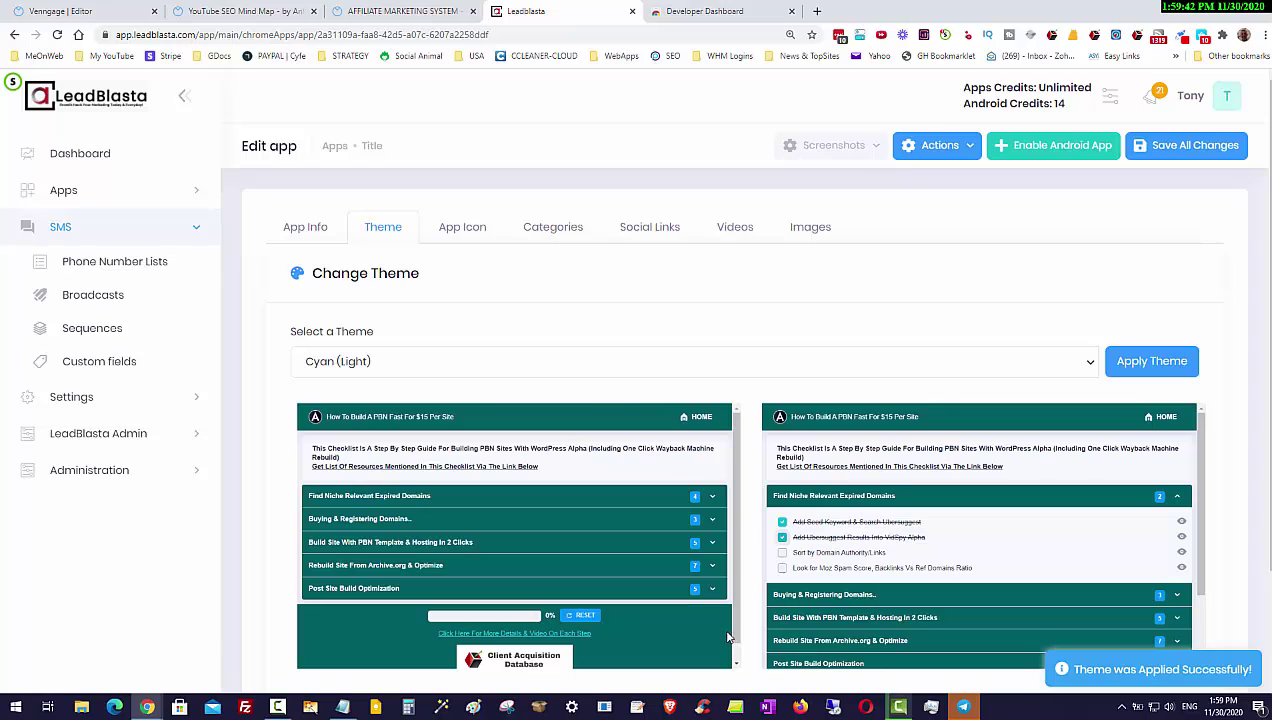
Step: Collapse the two existing categories and add a new category named "Category 3"
left_click(464, 236)
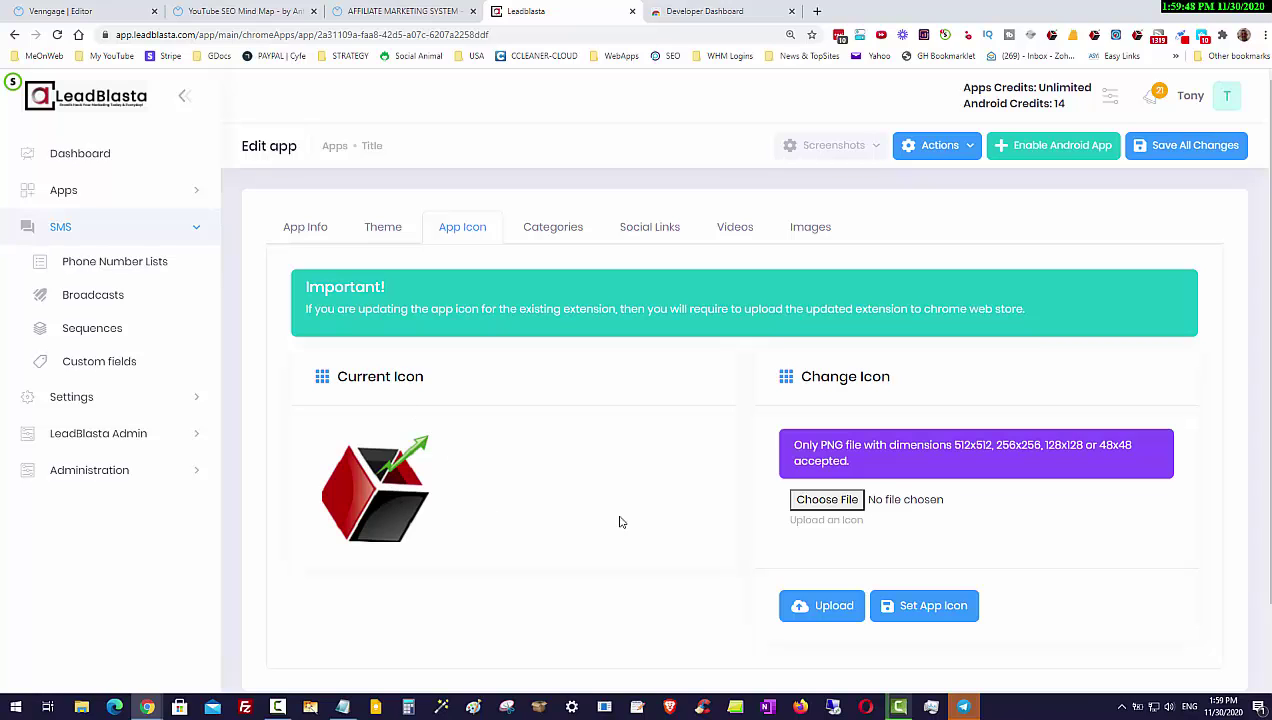
left_click(551, 230)
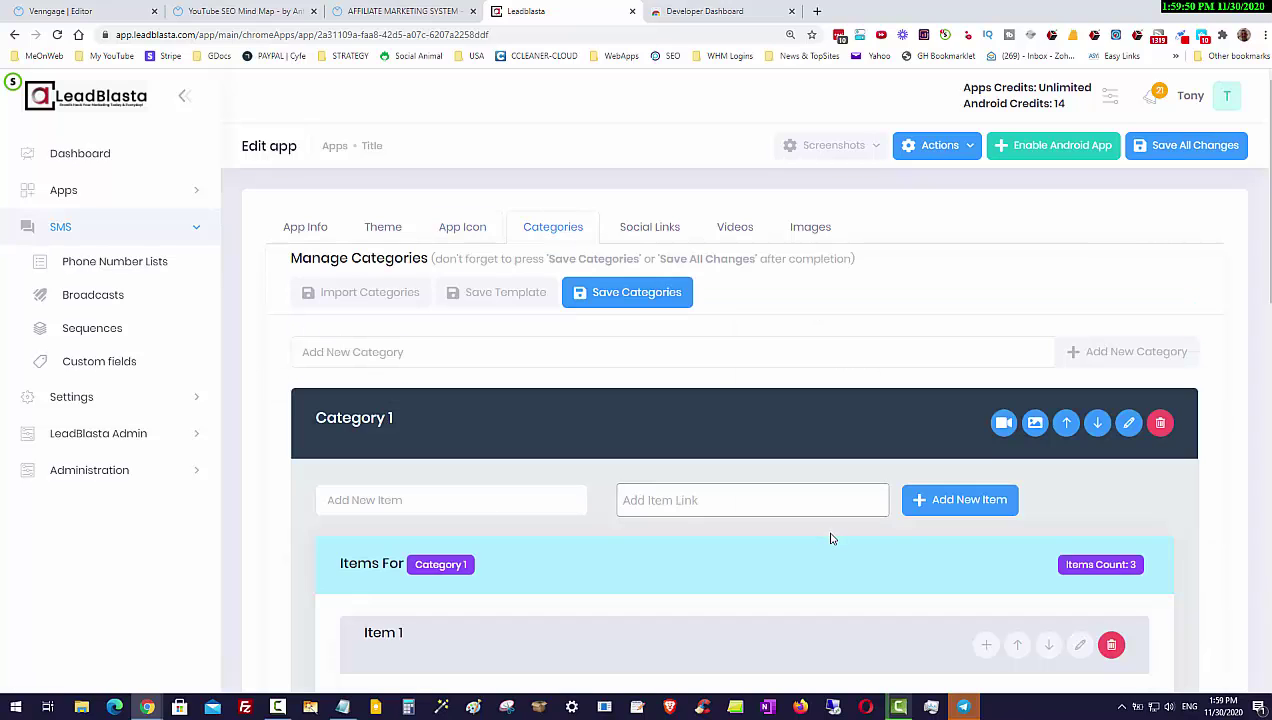
scroll(832, 539, "down", 3)
left_click(359, 222)
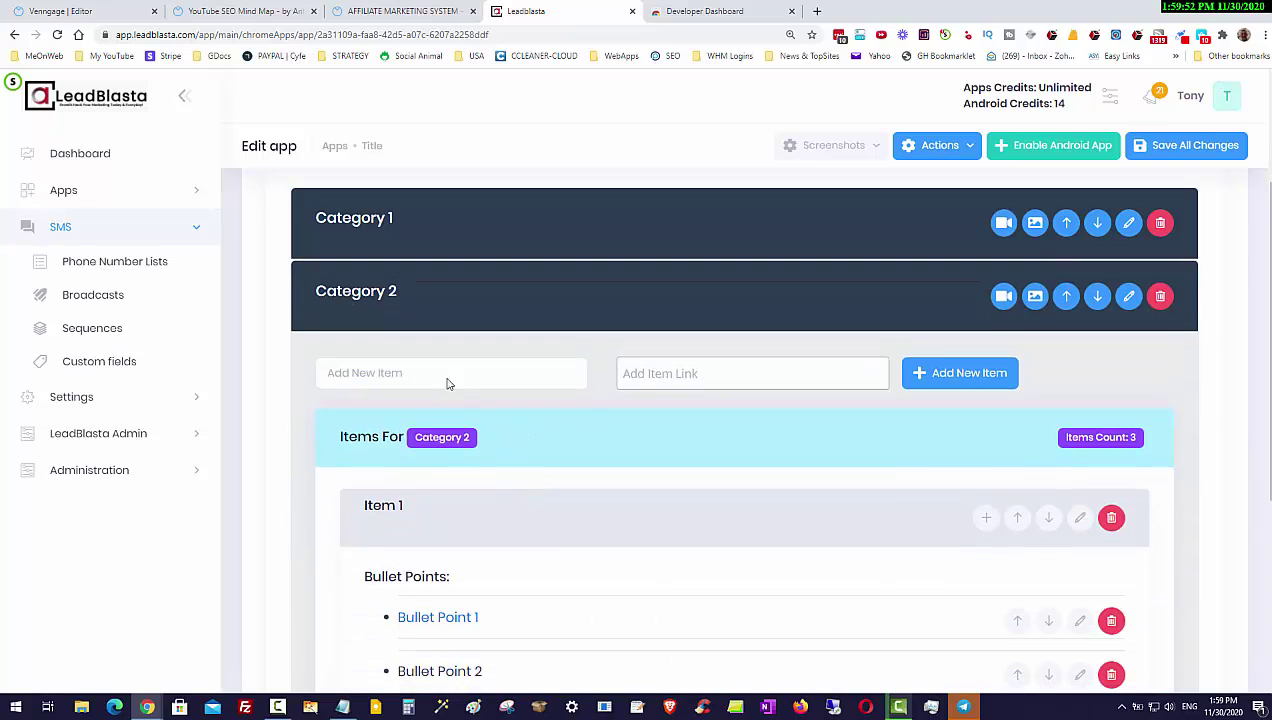
left_click(403, 289)
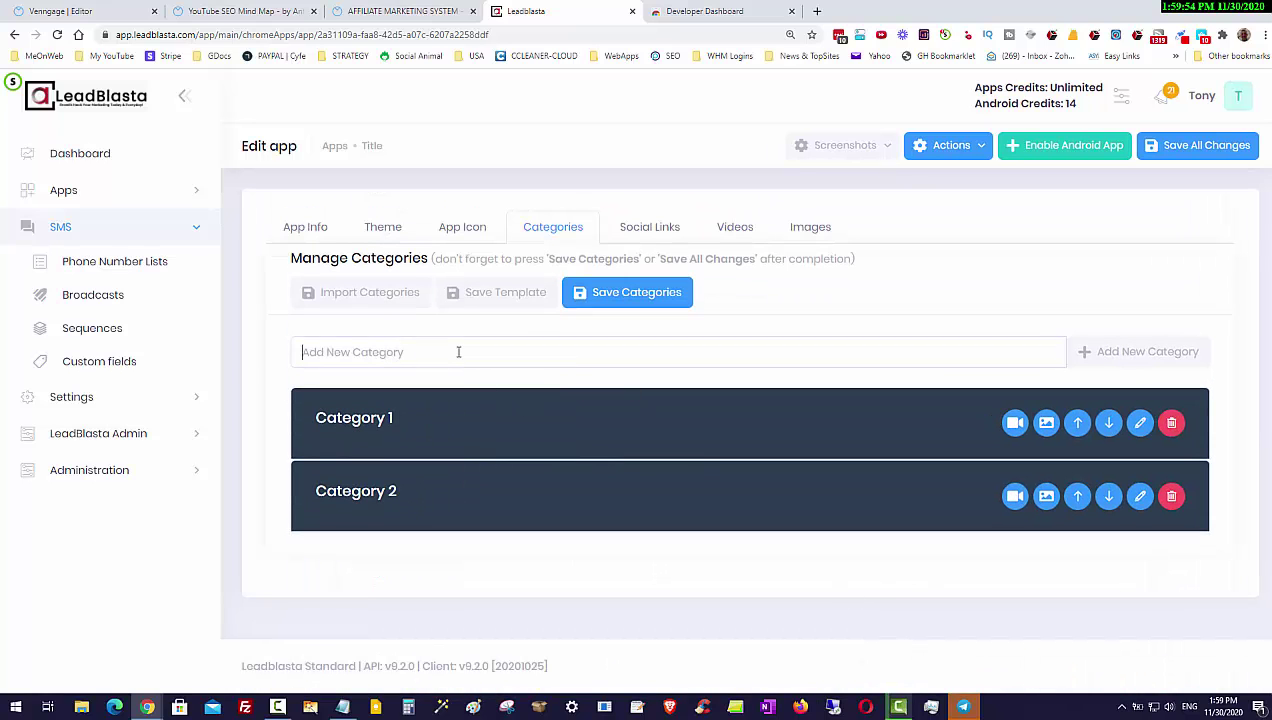
type("Category 3")
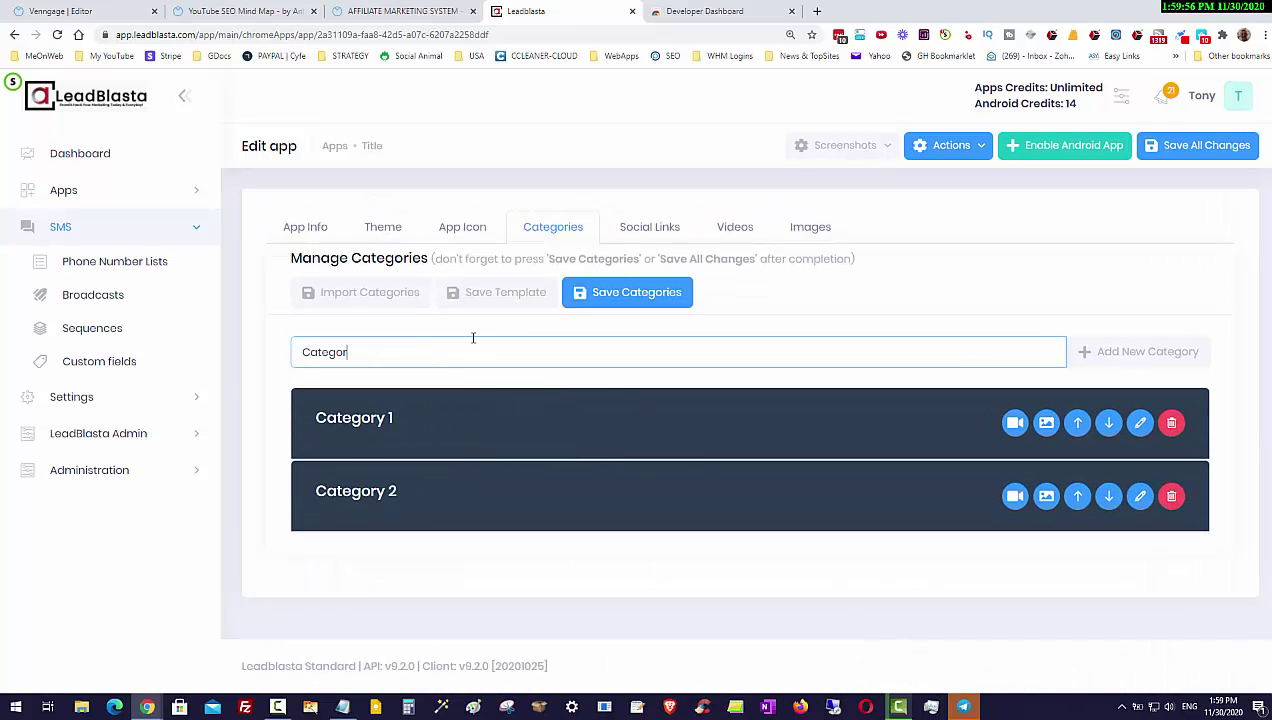
left_click(1125, 353)
Step: Add three items named "Item 1", "Item 2" and "Item 3" to Category 3
scroll(650, 569, "down", 2)
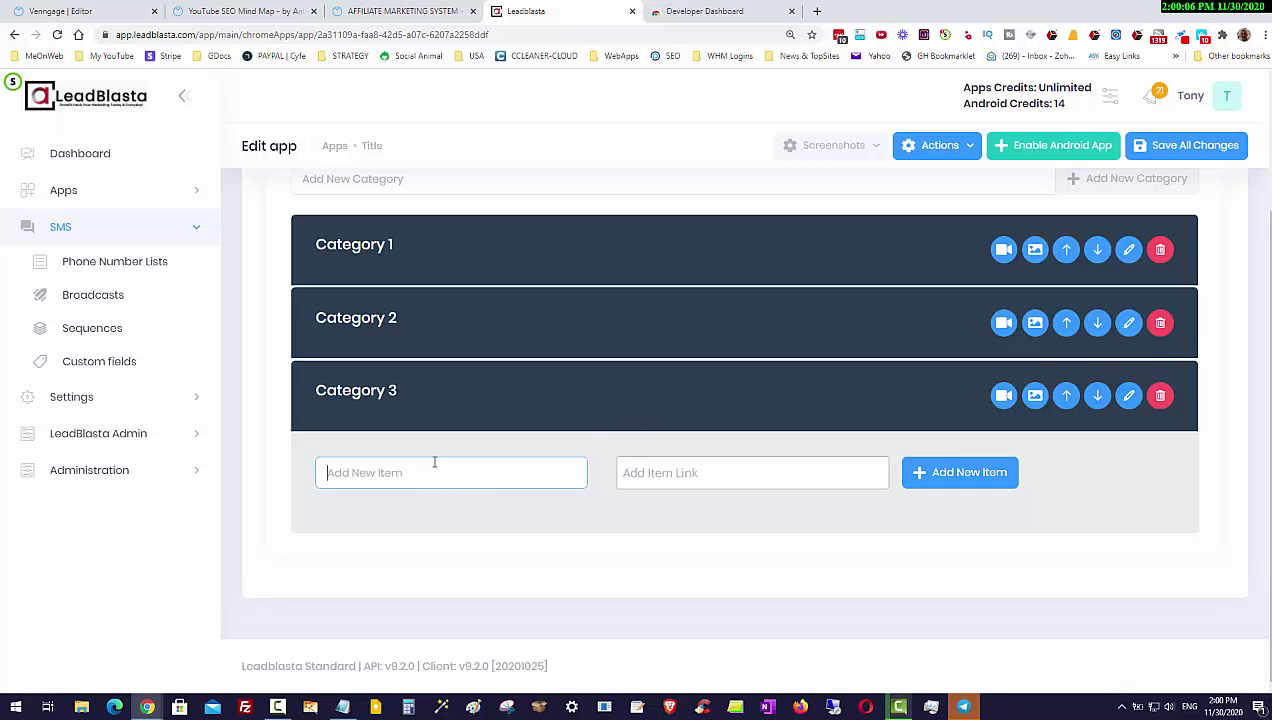
type("Items")
left_click(948, 482)
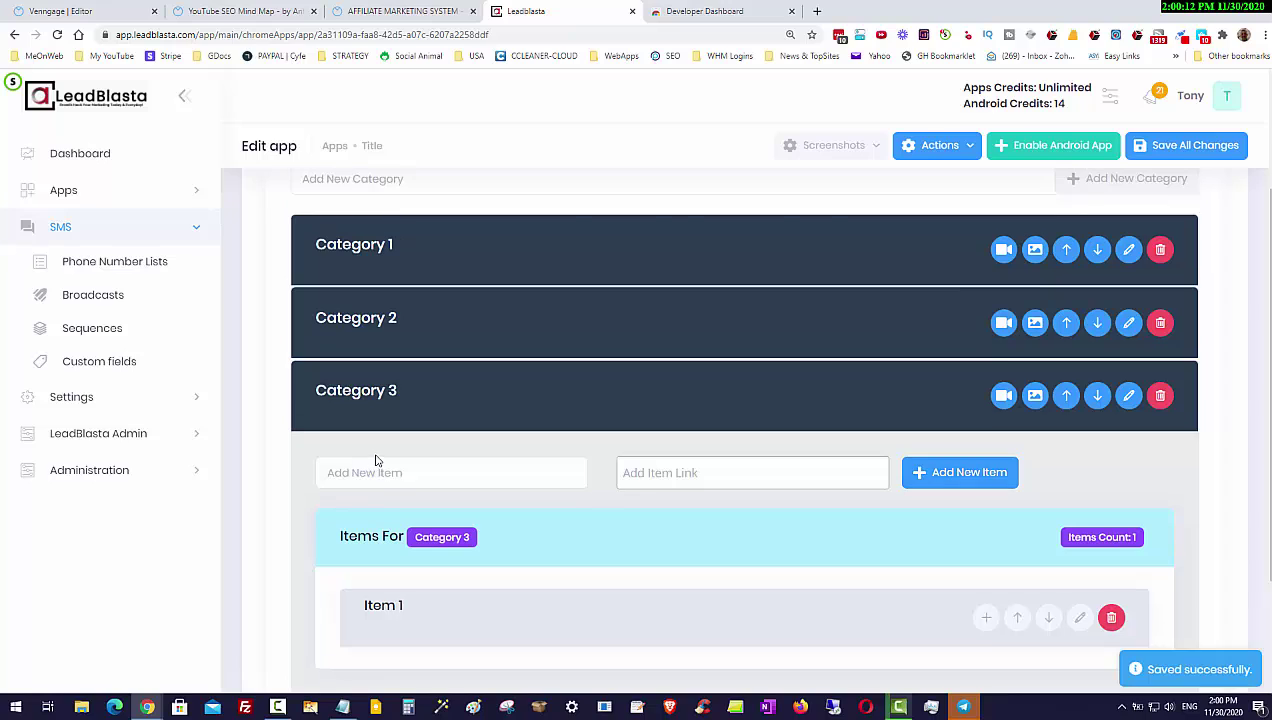
left_click(413, 471)
type("Item 2")
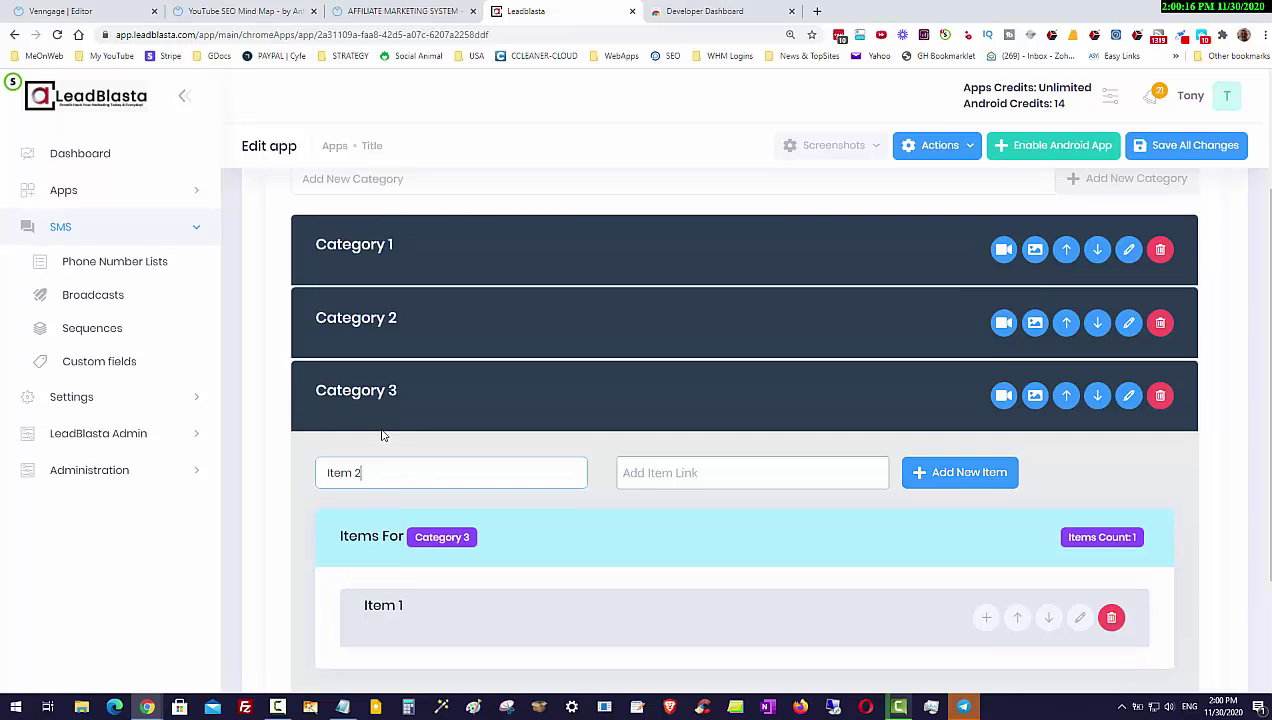
left_click(962, 478)
left_click(483, 406)
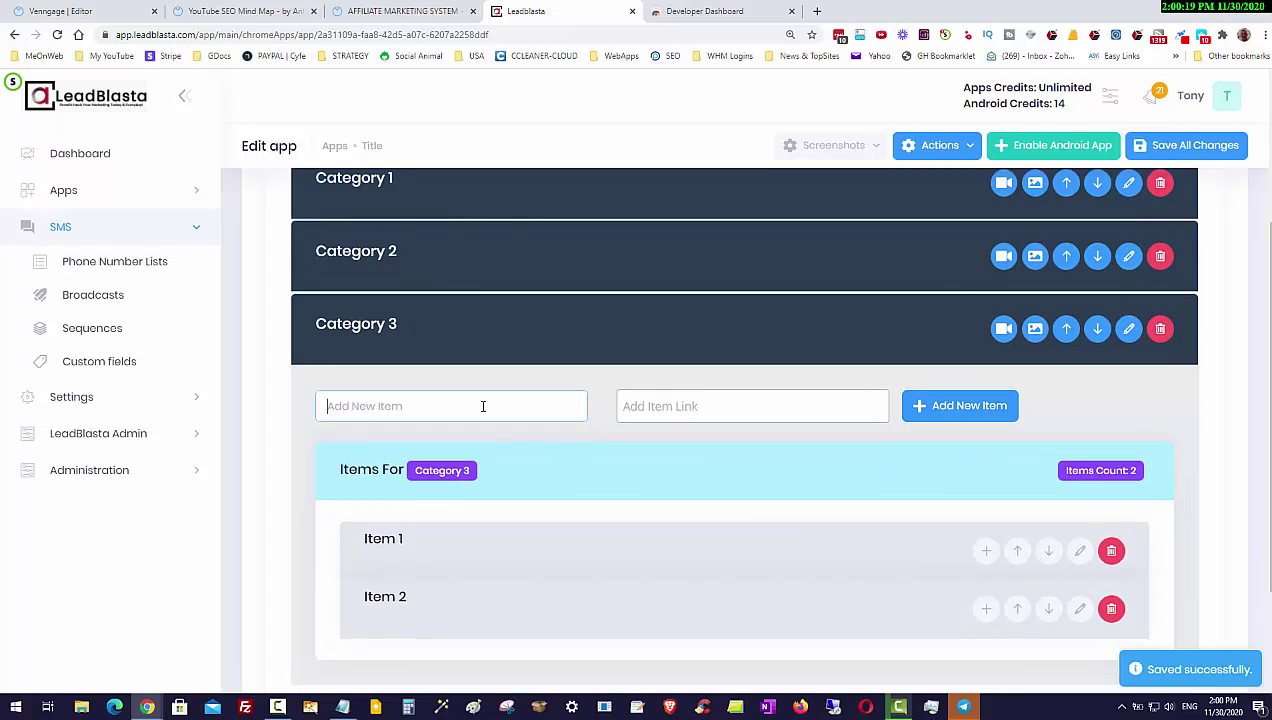
type("Item 3")
left_click(952, 412)
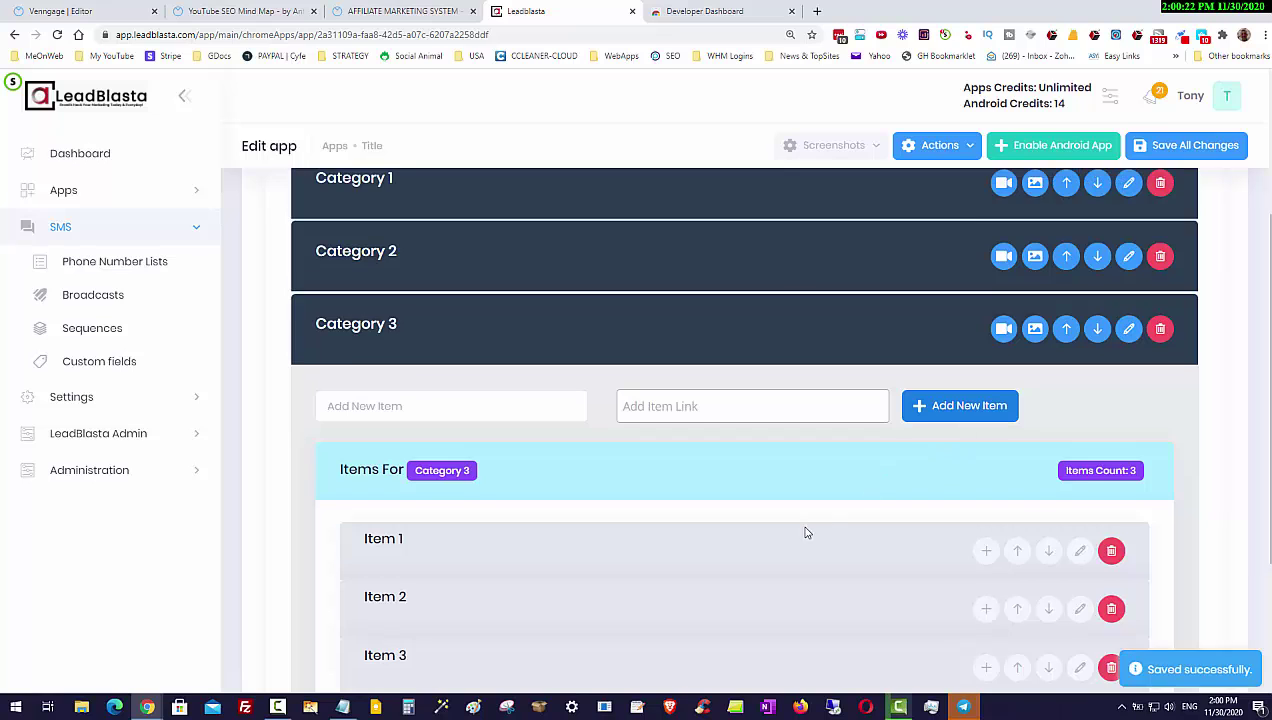
scroll(510, 527, "down", 1)
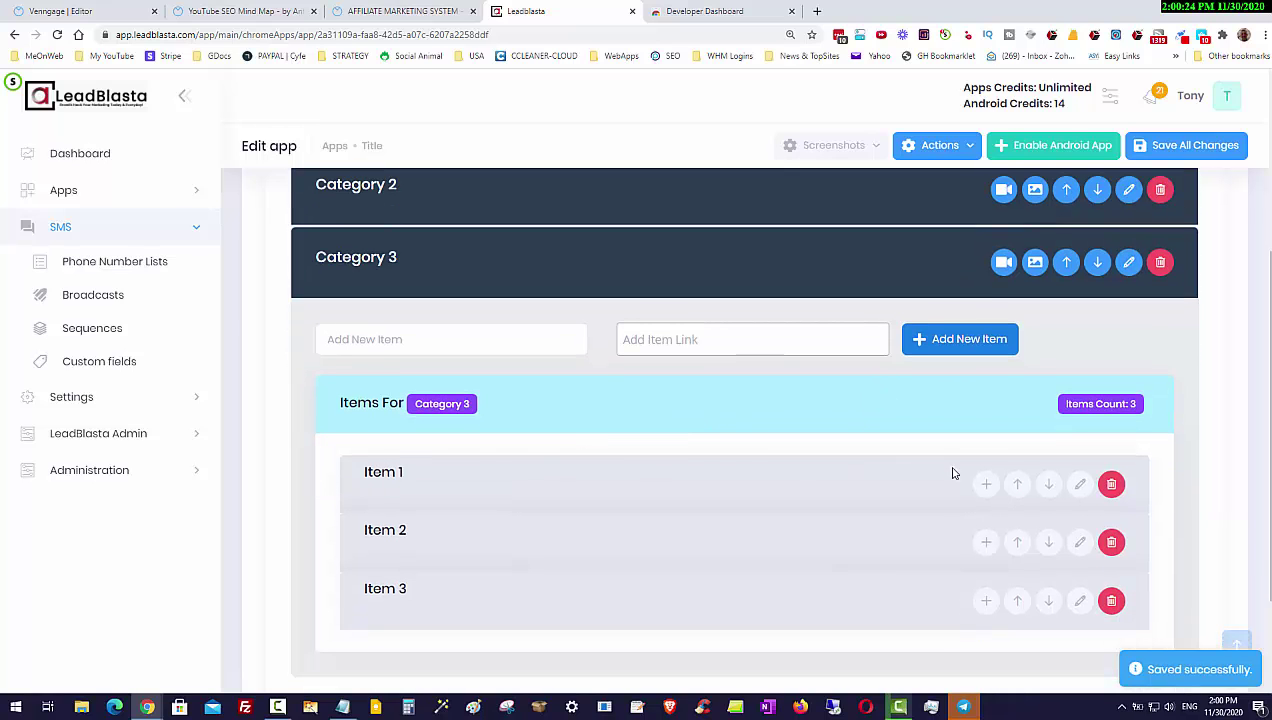
left_click(986, 486)
left_click(466, 197)
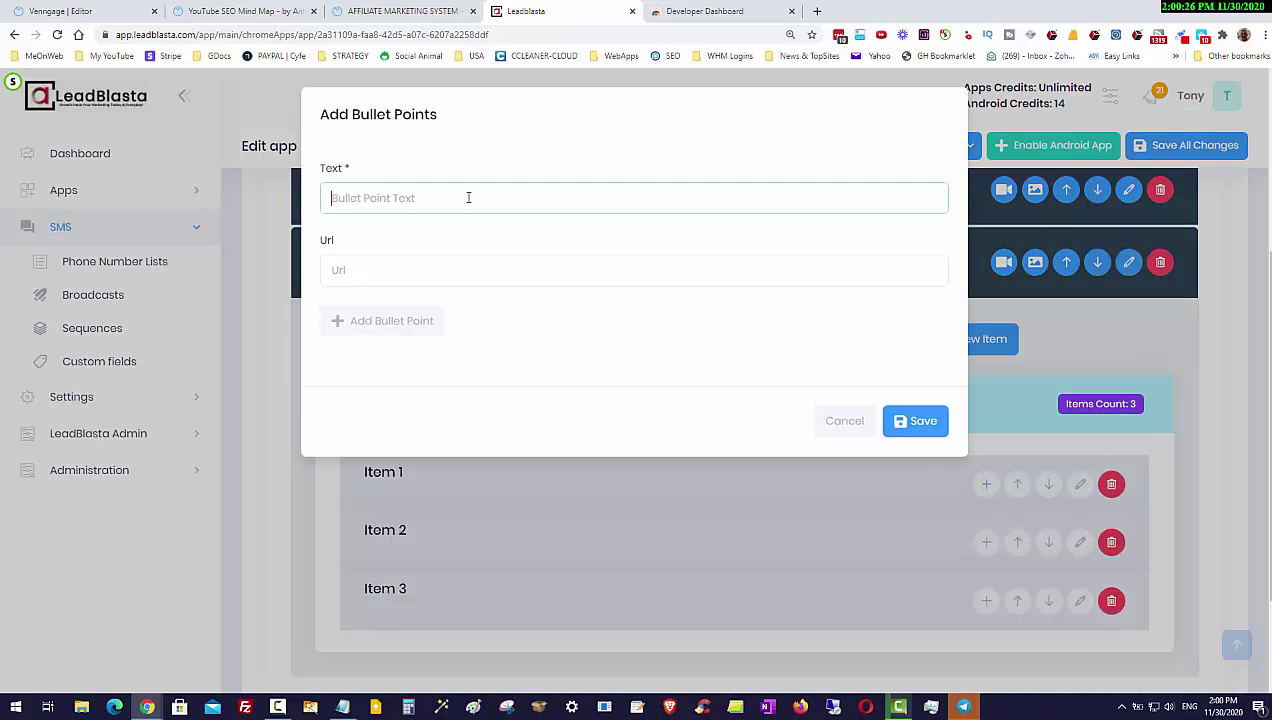
type("Bullet 1")
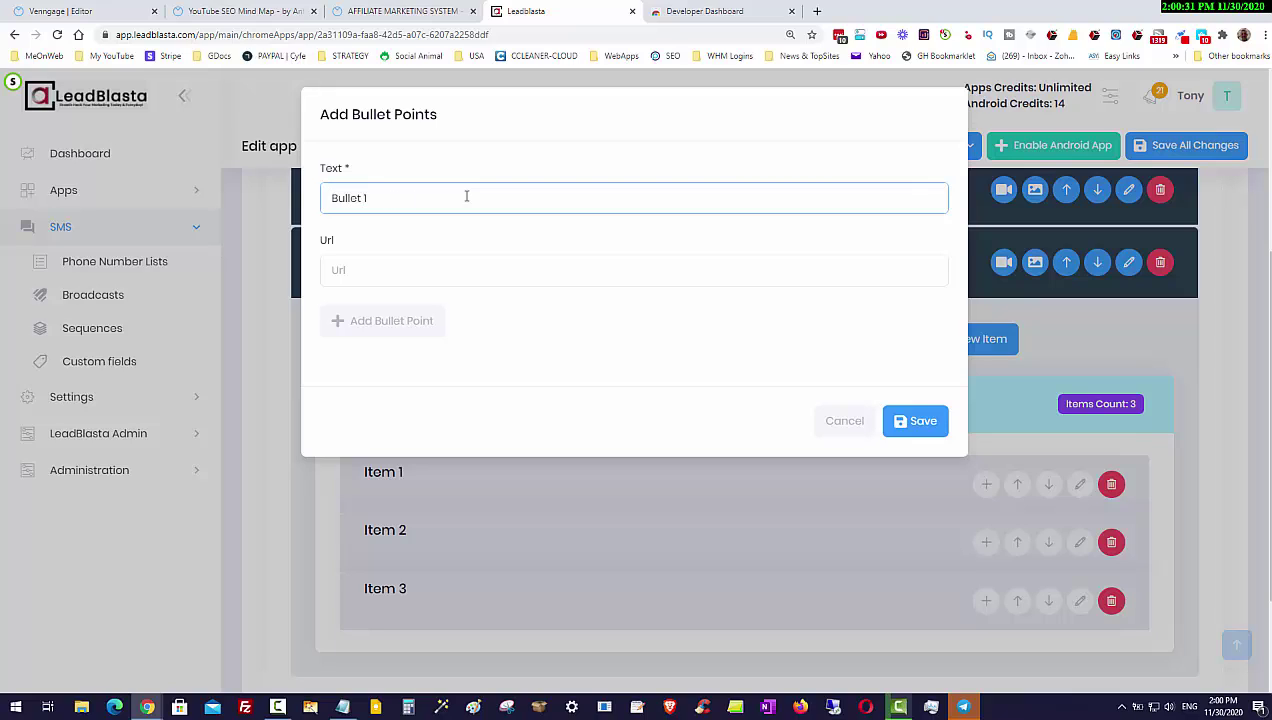
left_click(338, 271)
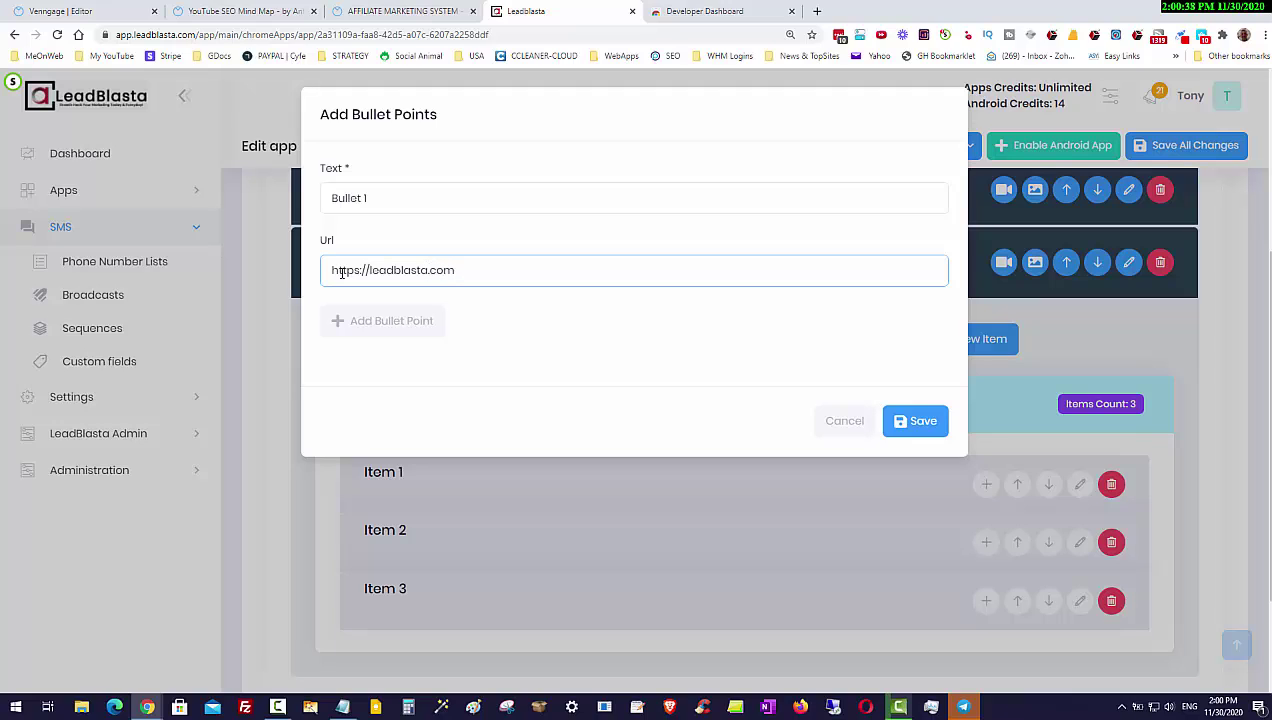
left_click_drag(484, 270, 297, 279)
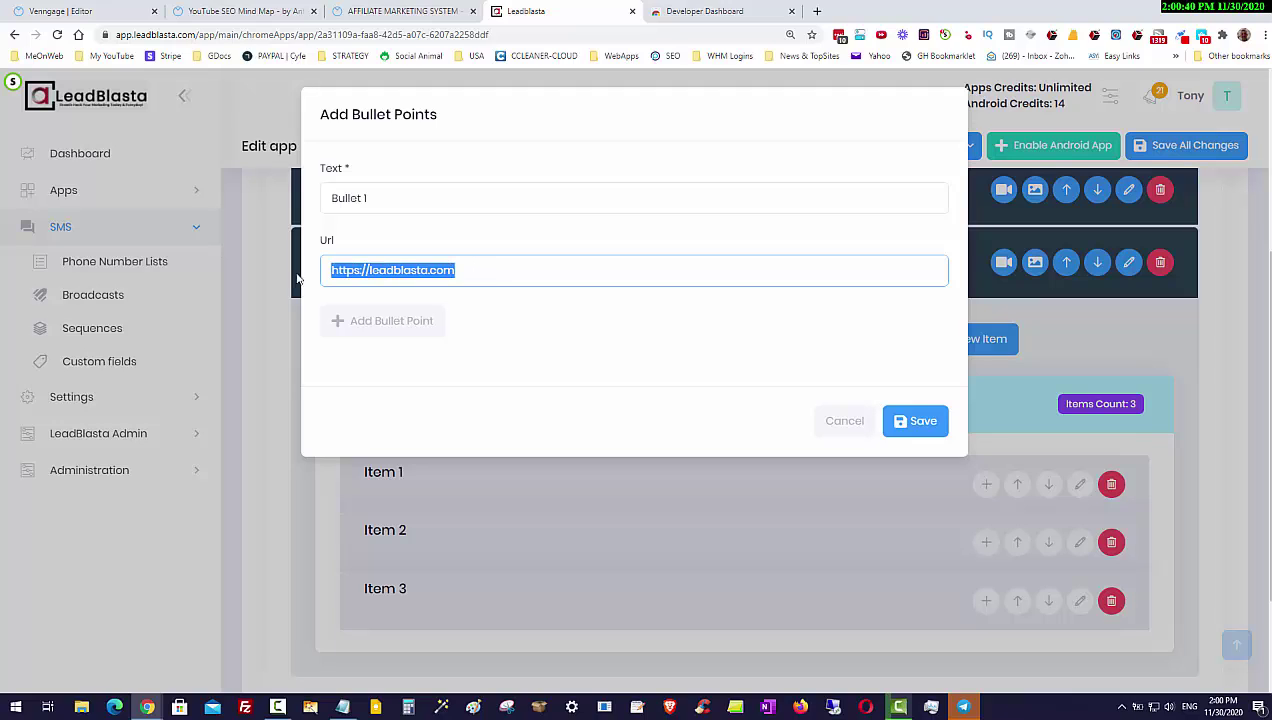
right_click(369, 270)
left_click(389, 321)
left_click(378, 321)
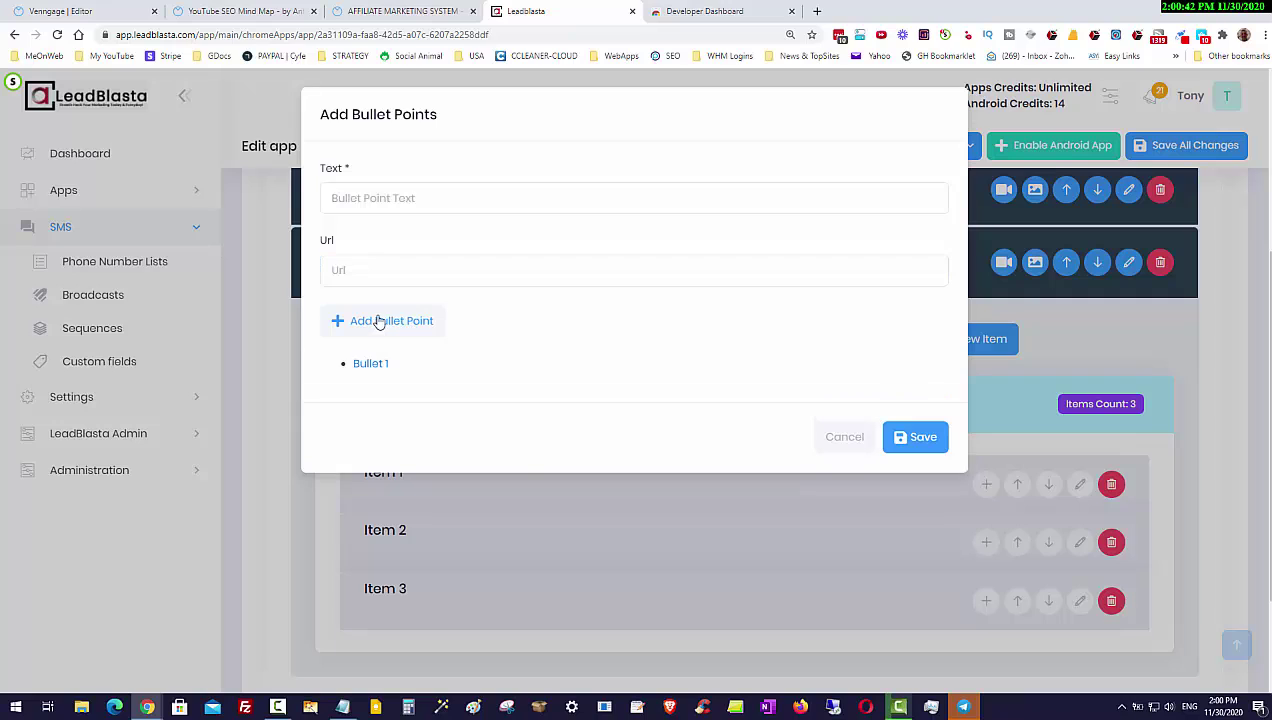
right_click(372, 272)
left_click(443, 375)
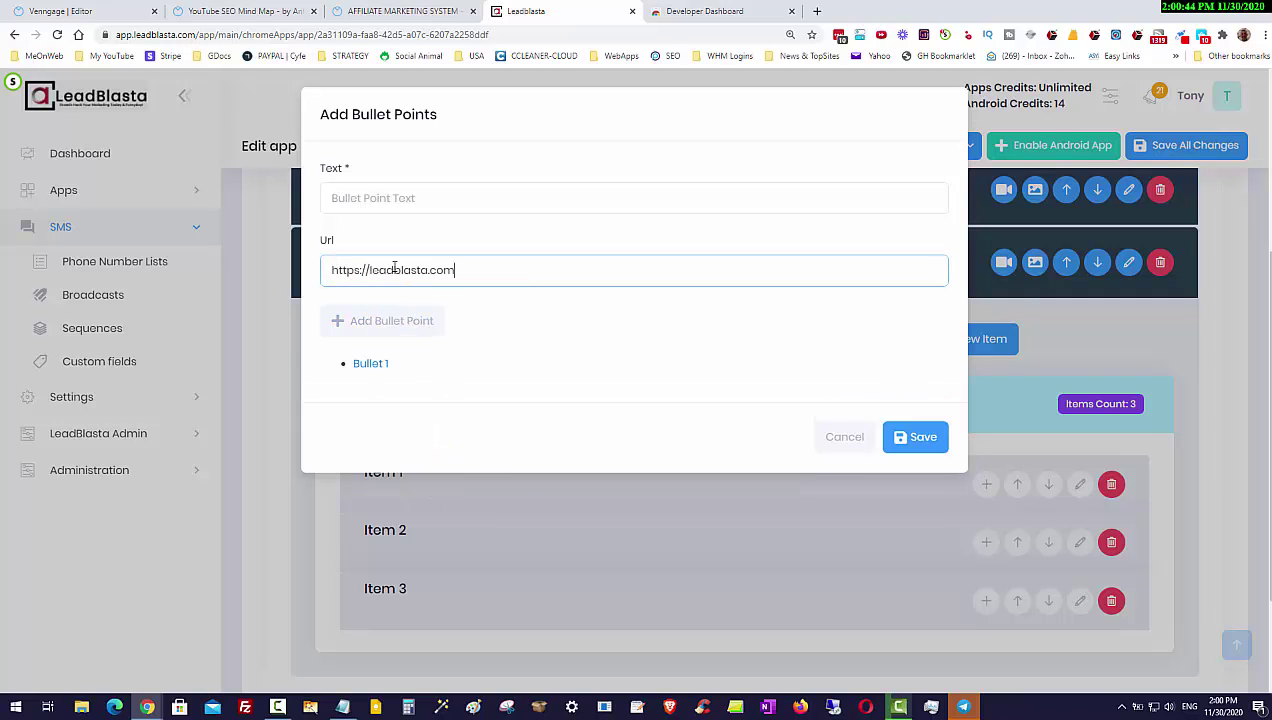
left_click(373, 200)
type("Bullet 2")
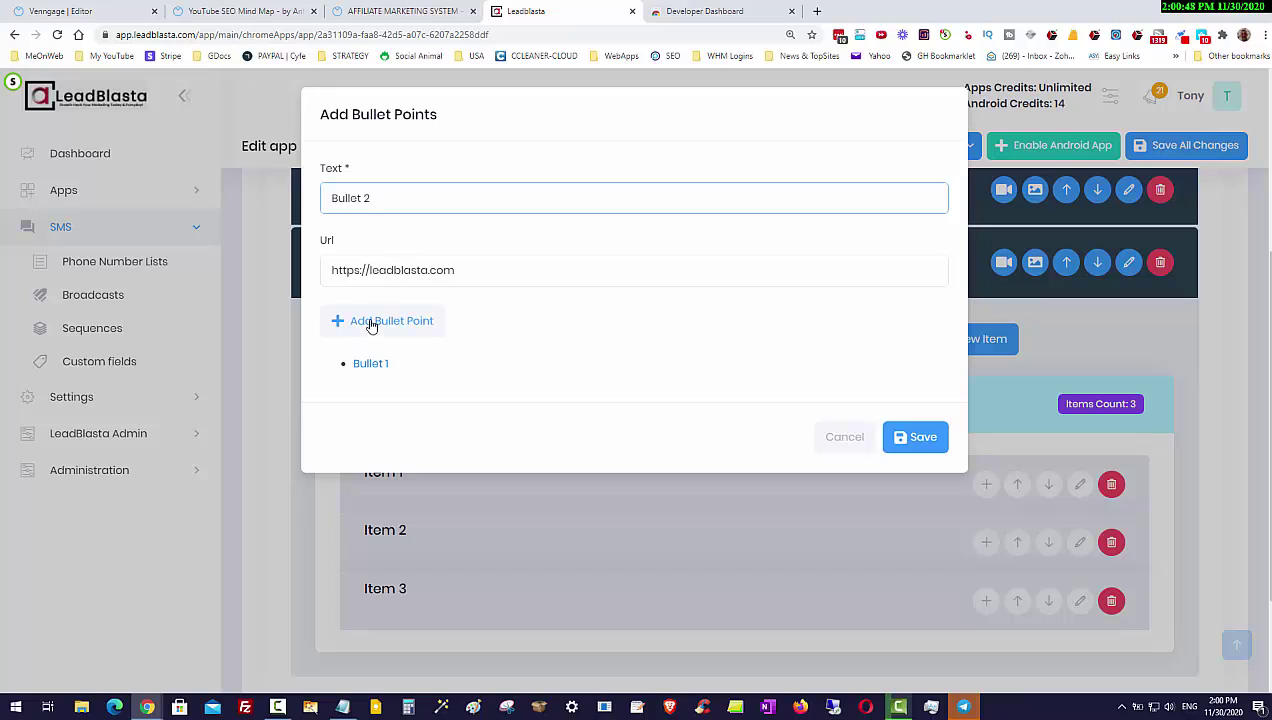
left_click(382, 320)
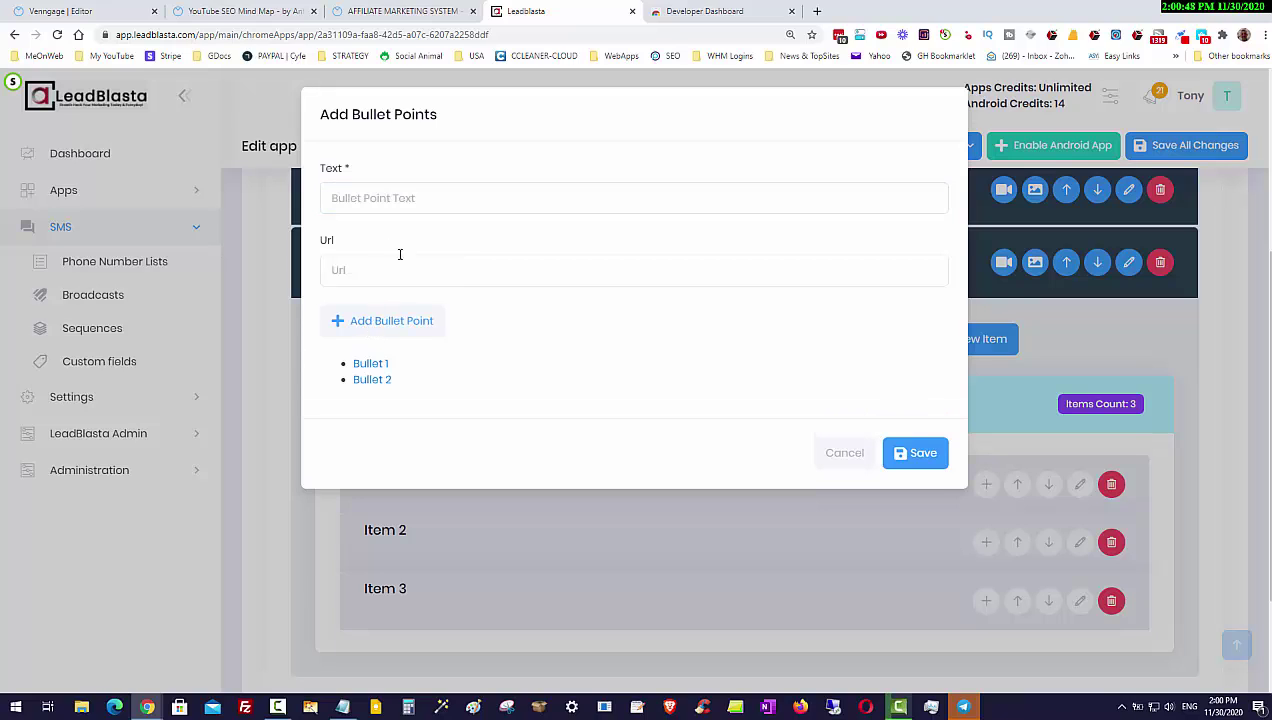
Step: Add a third bullet point "Bullet 3" to Item 1 without a URL
left_click(382, 195)
type("Bullet 3")
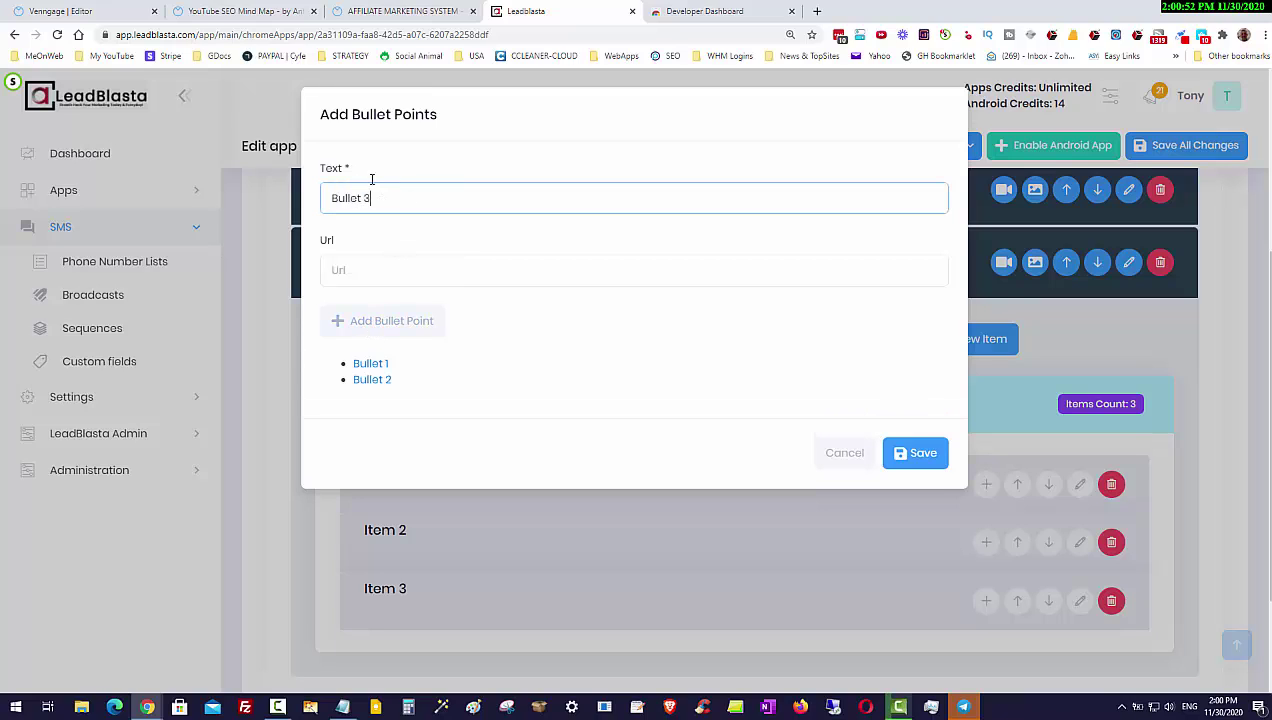
left_click(364, 323)
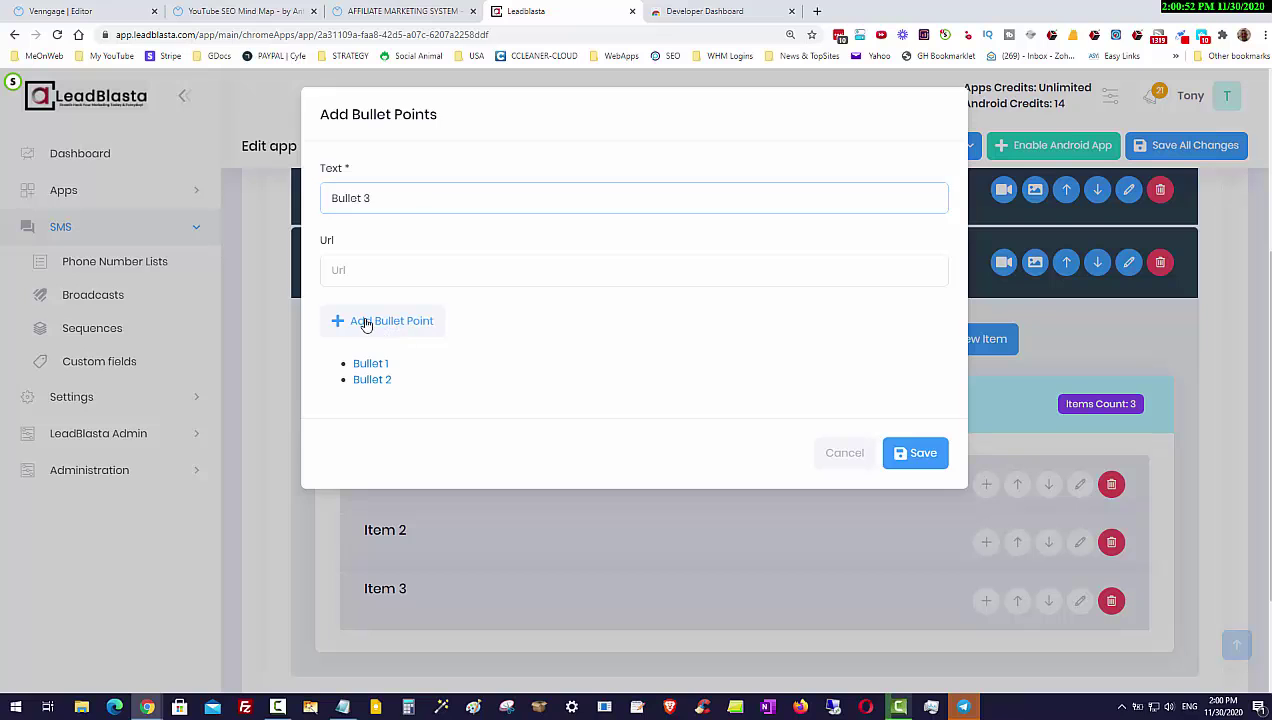
Step: Save the bullet points on Item 1 of Category 3 and check them in the item list
left_click(915, 469)
scroll(600, 545, "down", 4)
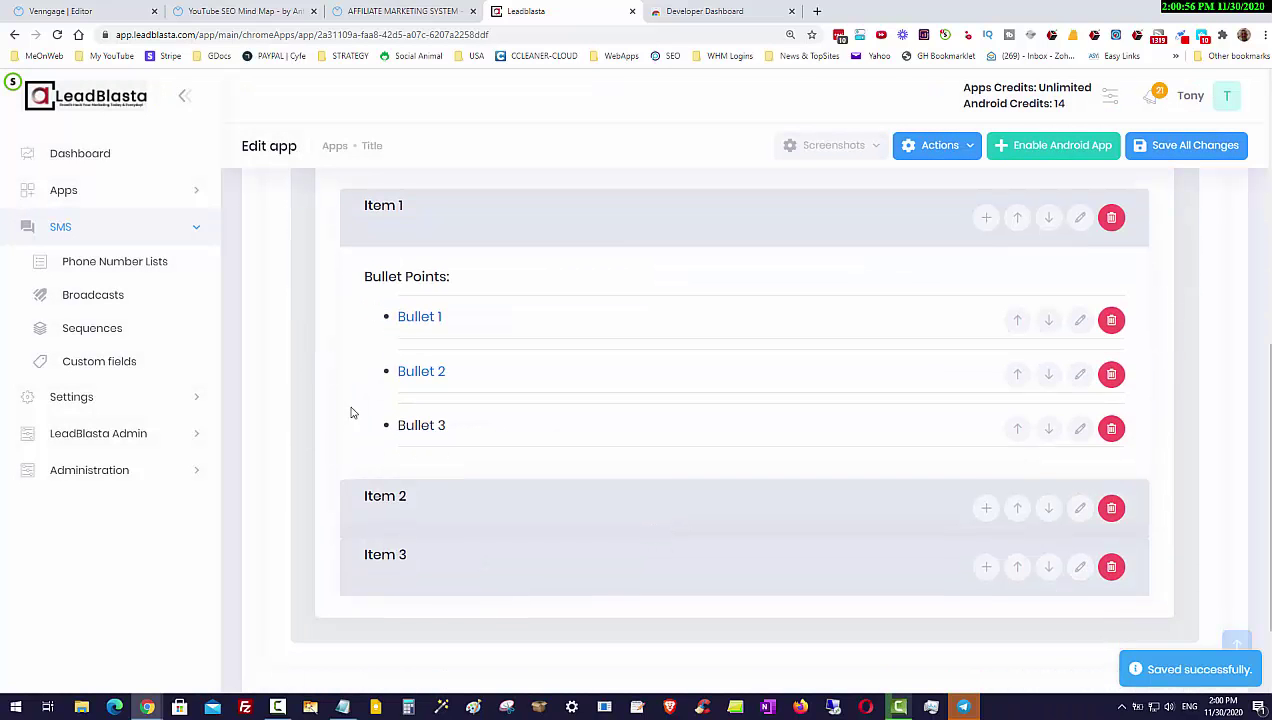
scroll(584, 406, "up", 2)
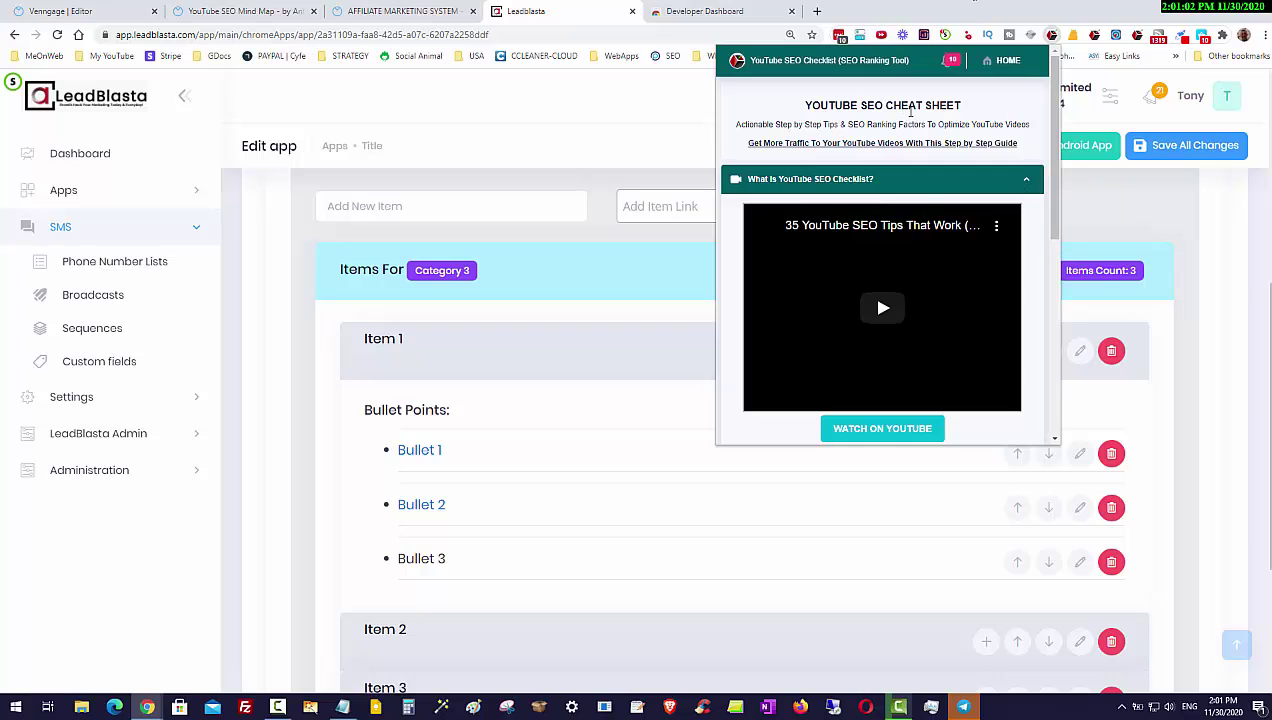
Step: Look through the YouTube SEO Checklist extension's header, intro video, category list and footer
scroll(920, 200, "down", 1)
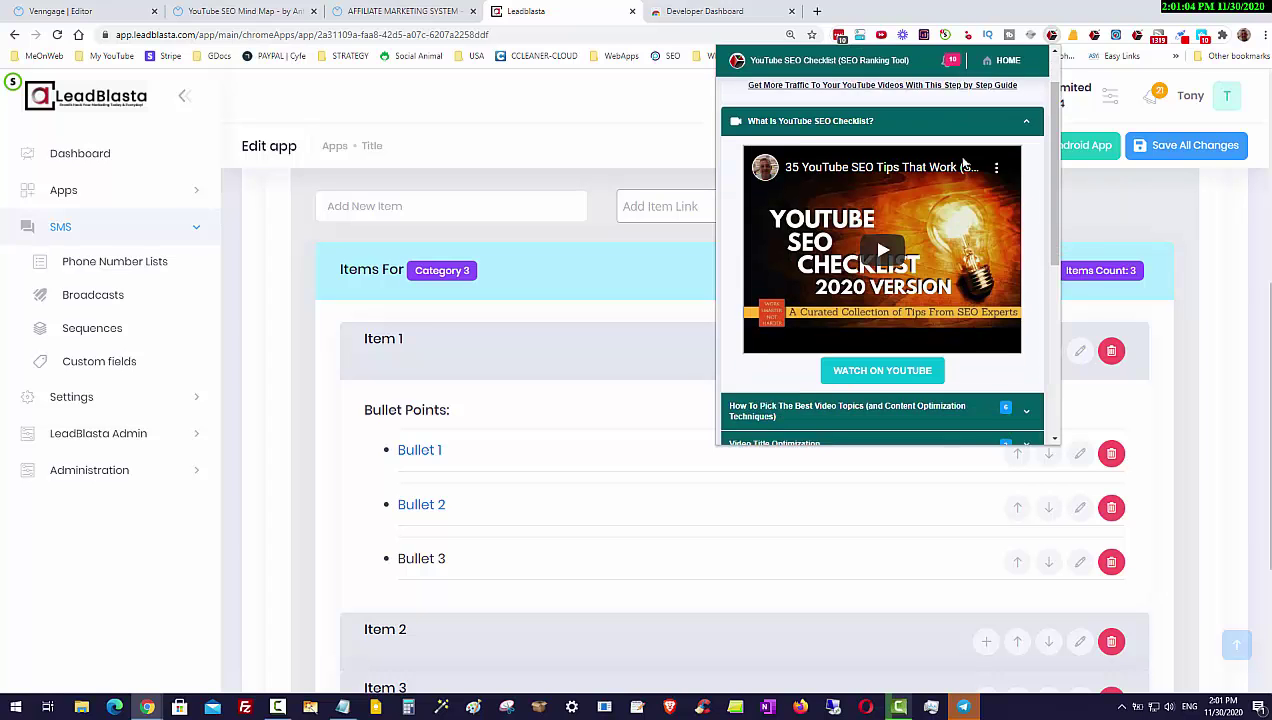
scroll(885, 260, "up", 1)
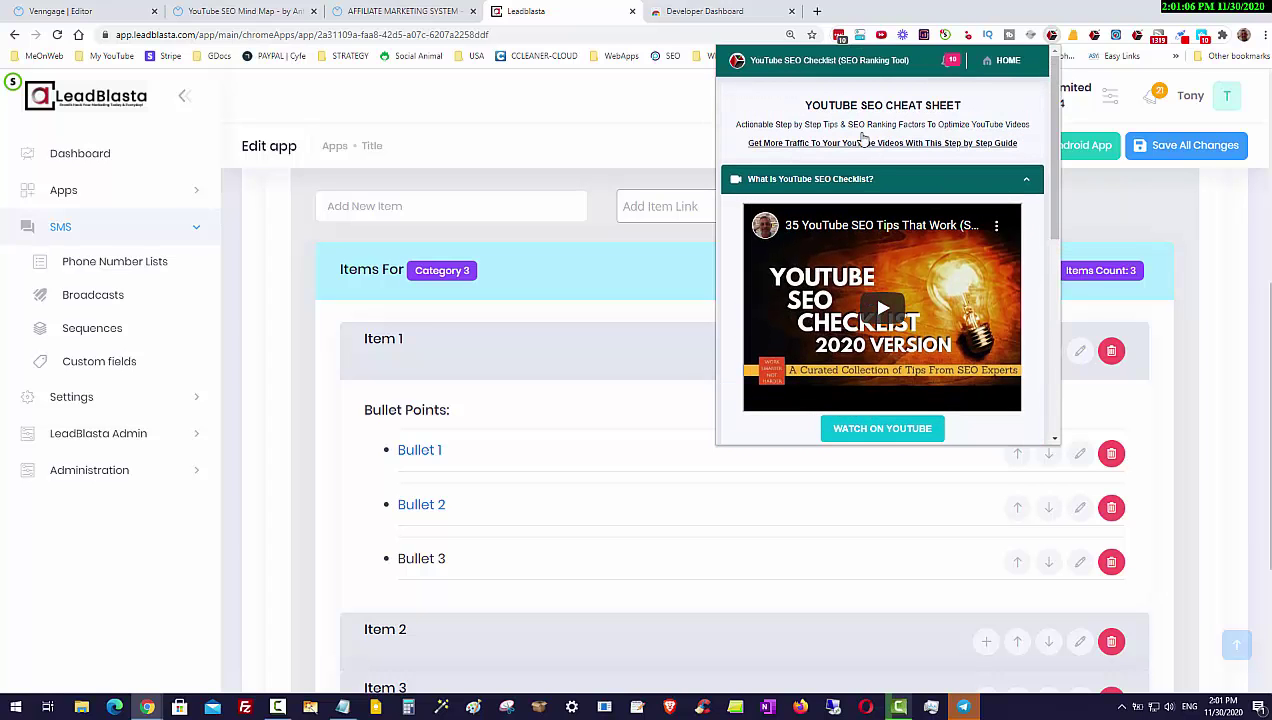
scroll(890, 350, "down", 10)
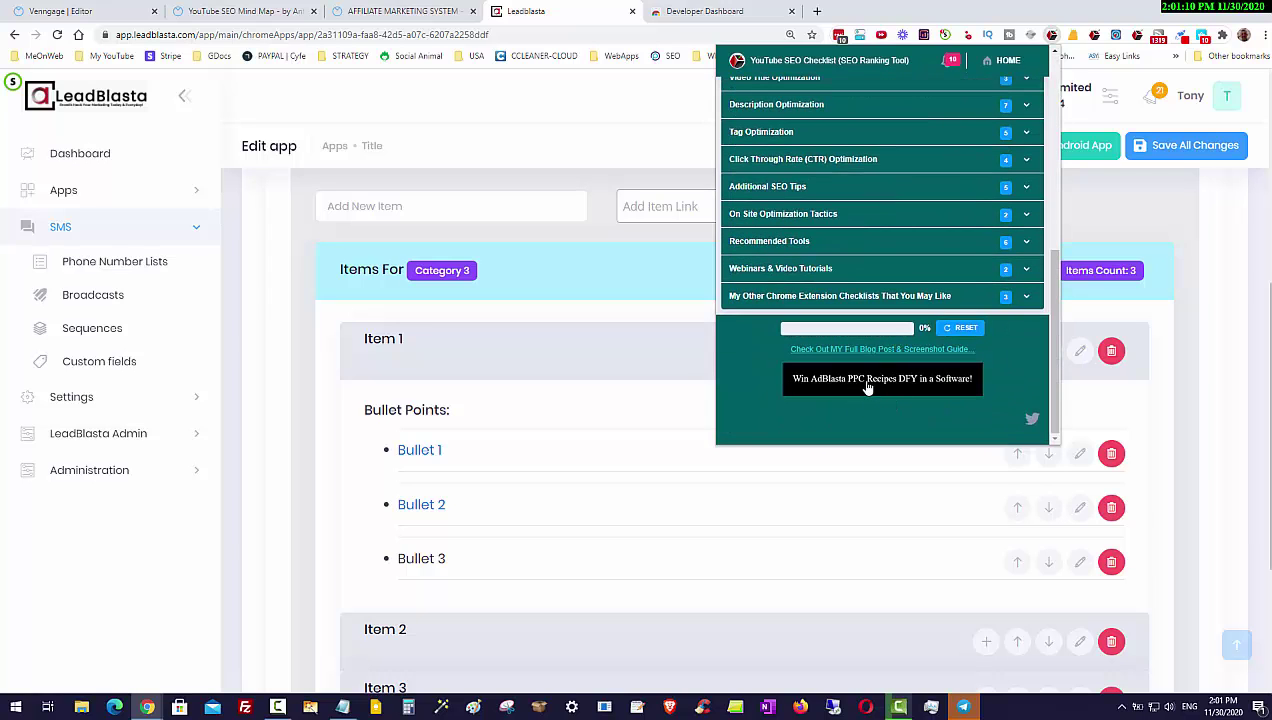
scroll(857, 383, "up", 8)
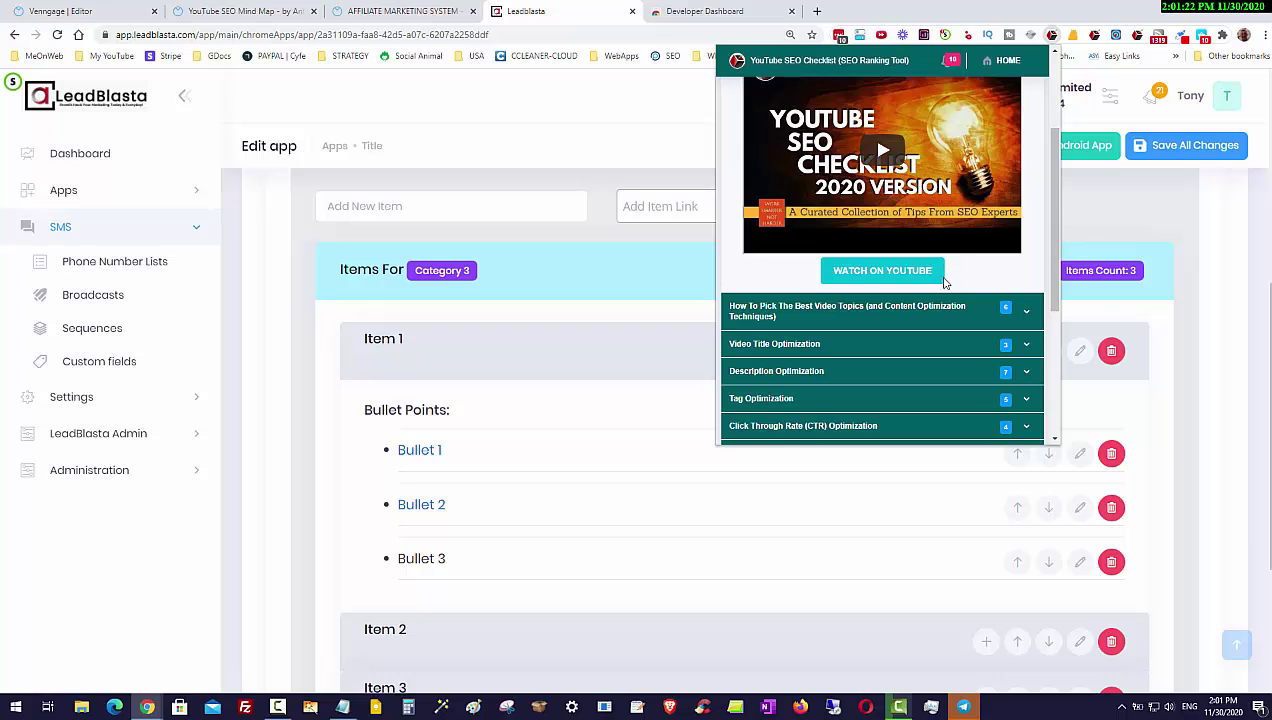
Step: Expand the checklist's Video Title Optimization category and compare its first entry with Item 1 in the app editor
scroll(960, 320, "down", 1)
scroll(960, 320, "down", 2)
left_click(870, 218)
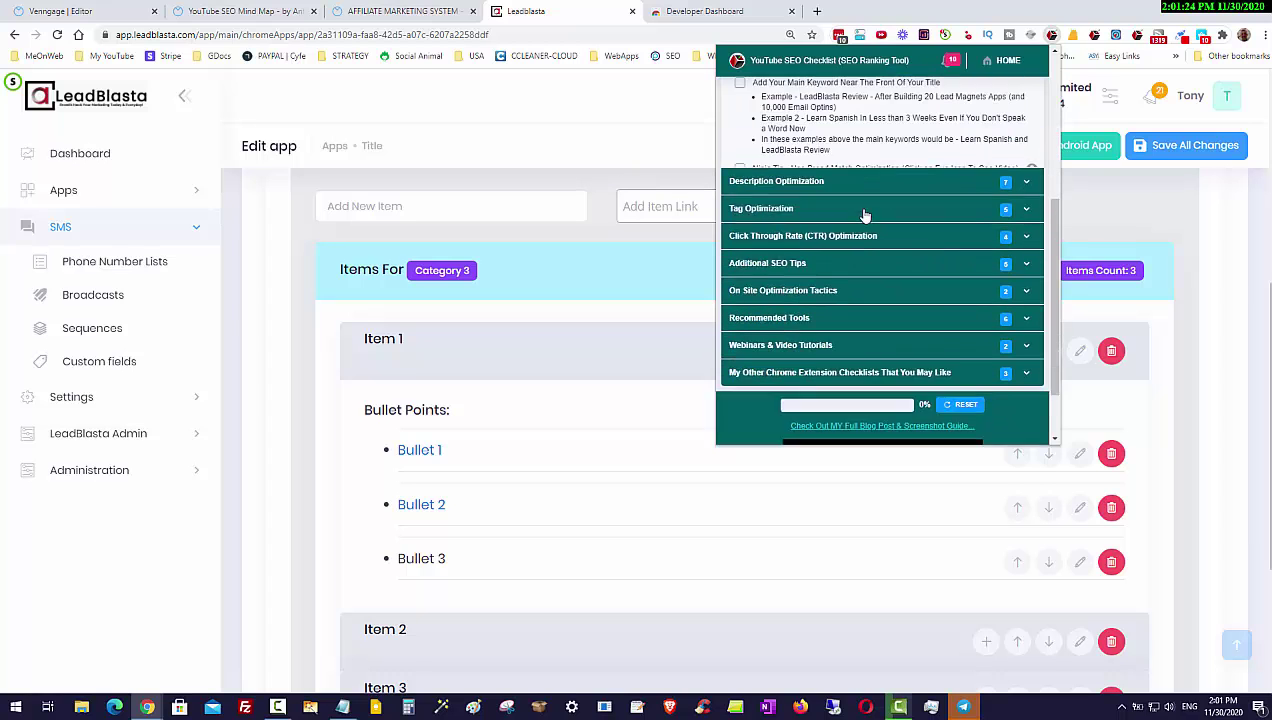
scroll(898, 216, "up", 5)
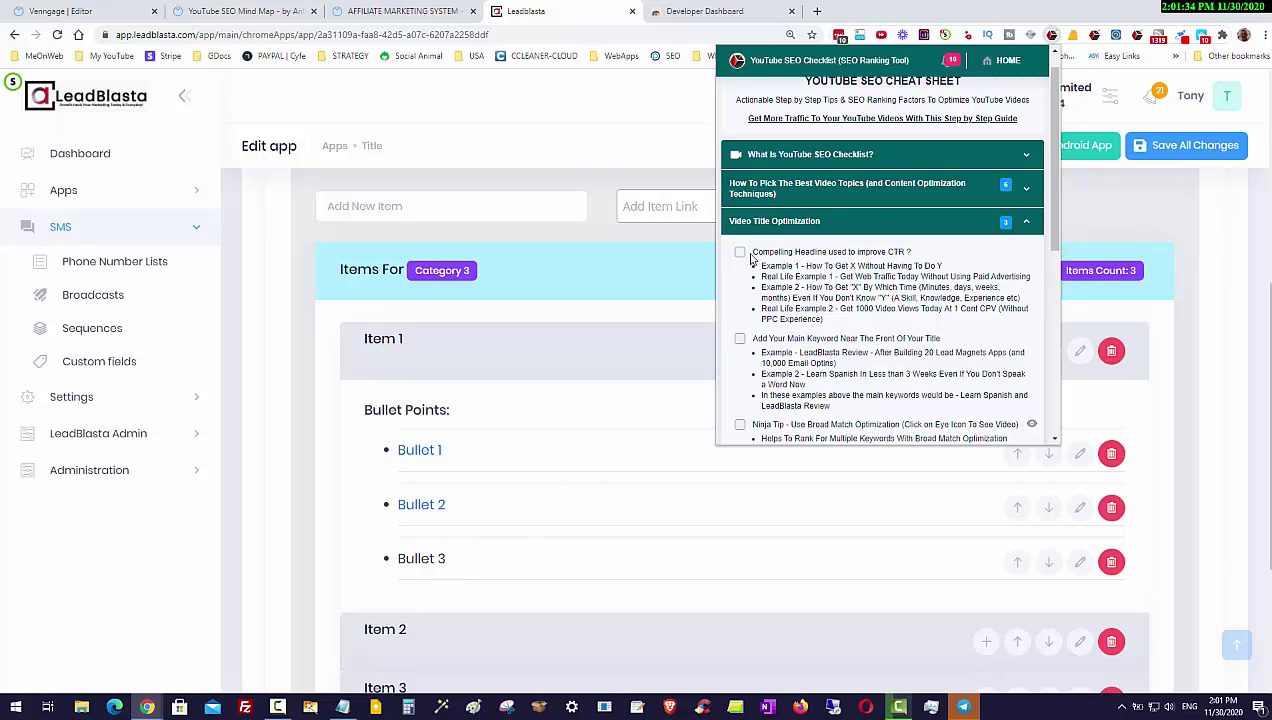
left_click_drag(754, 250, 849, 258)
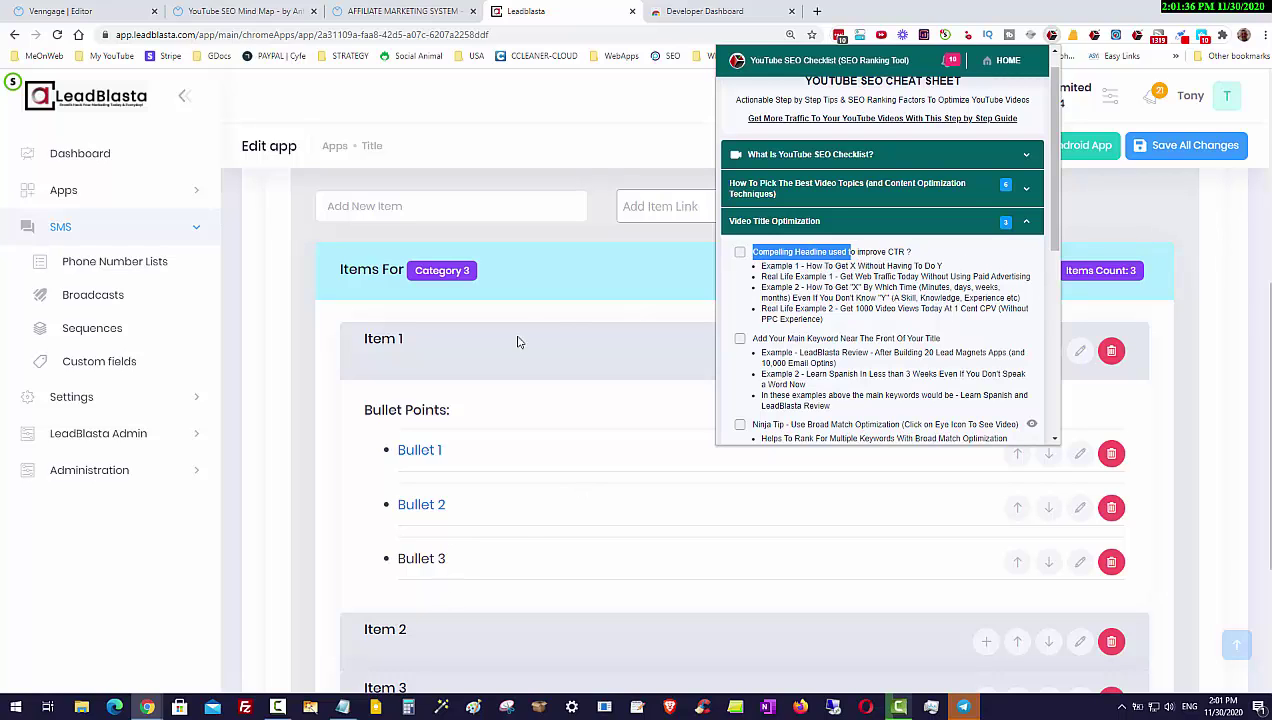
left_click(370, 341)
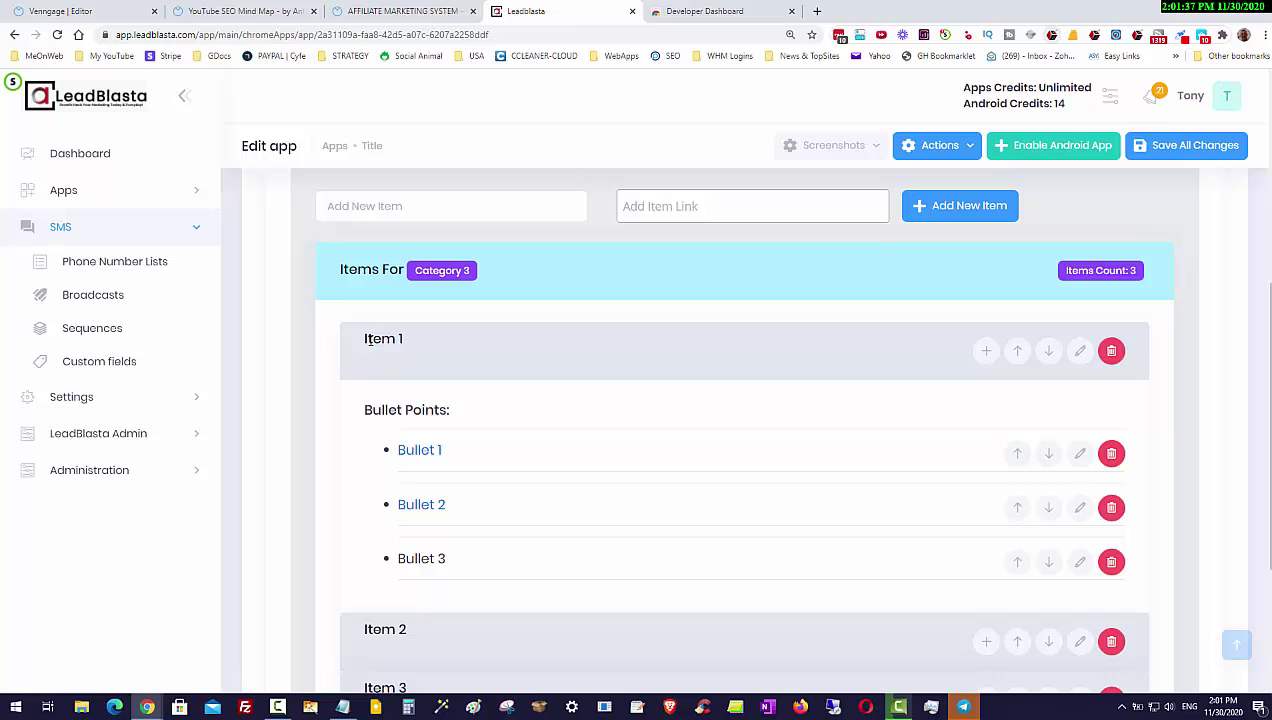
Step: Reopen the YouTube SEO Checklist extension and examine the bullet points under the Video Title Optimization items
left_click(1052, 36)
scroll(886, 291, "down", 3)
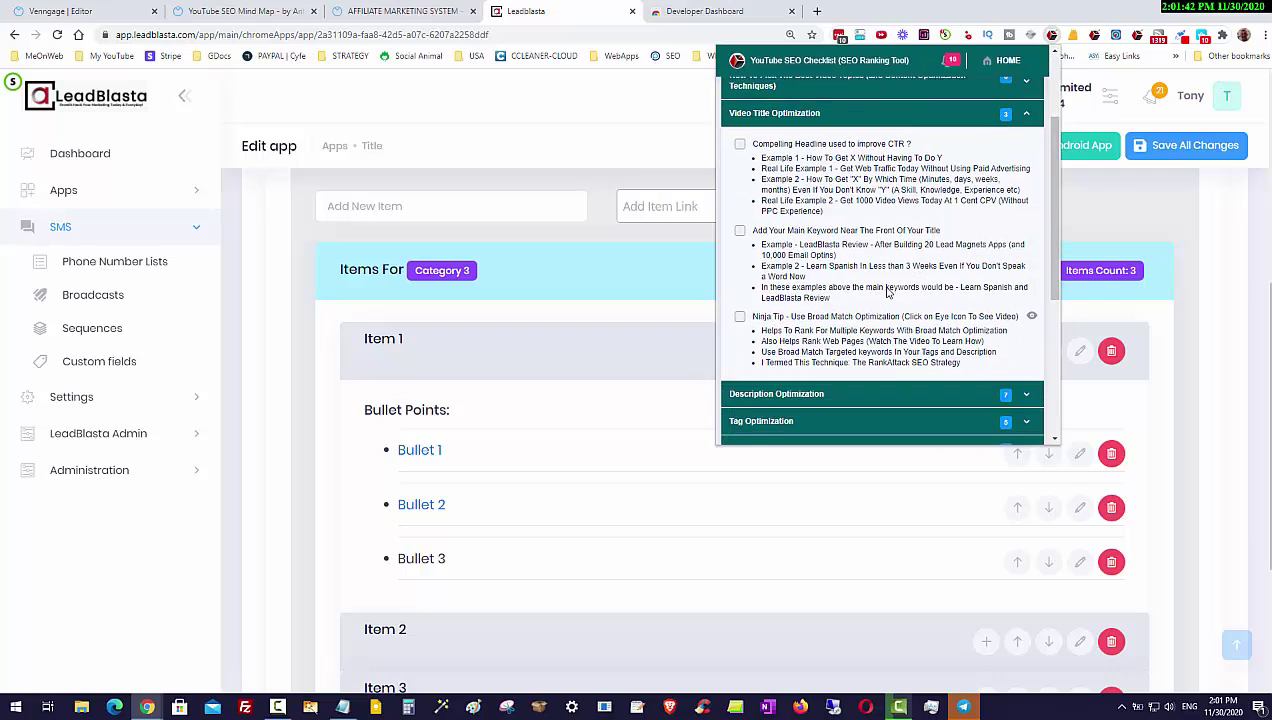
left_click_drag(759, 179, 791, 187)
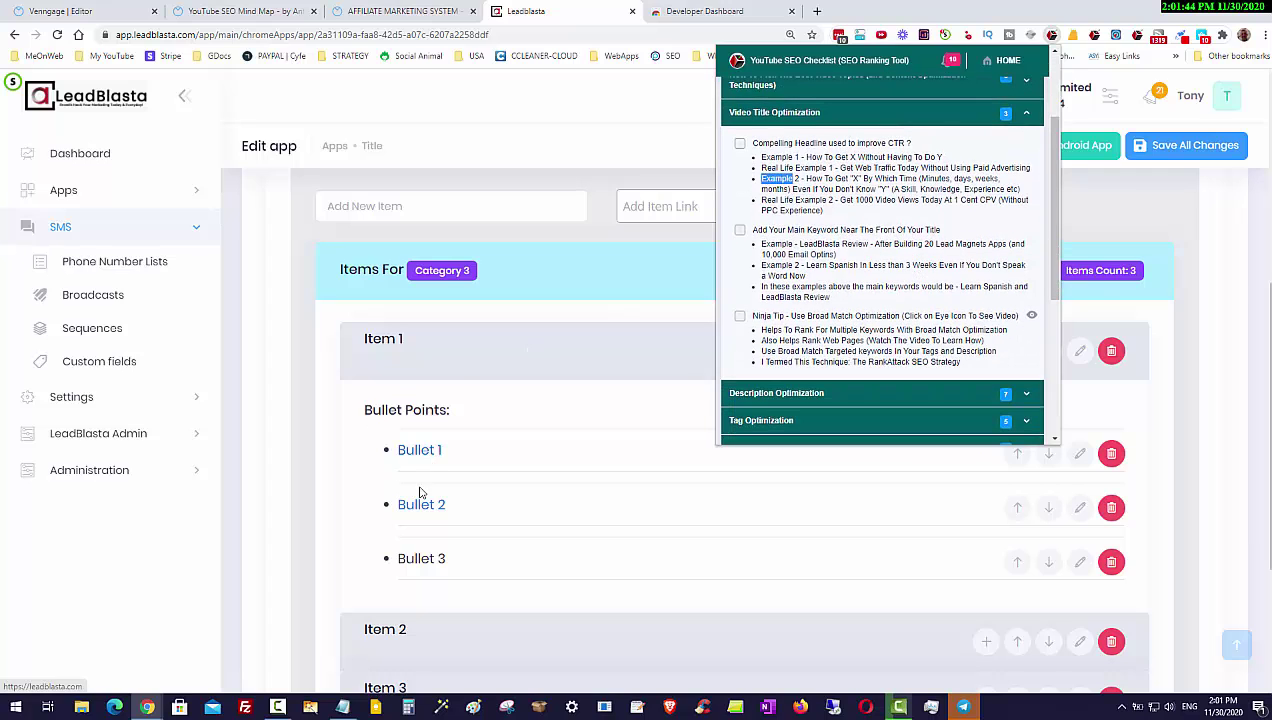
left_click(1208, 370)
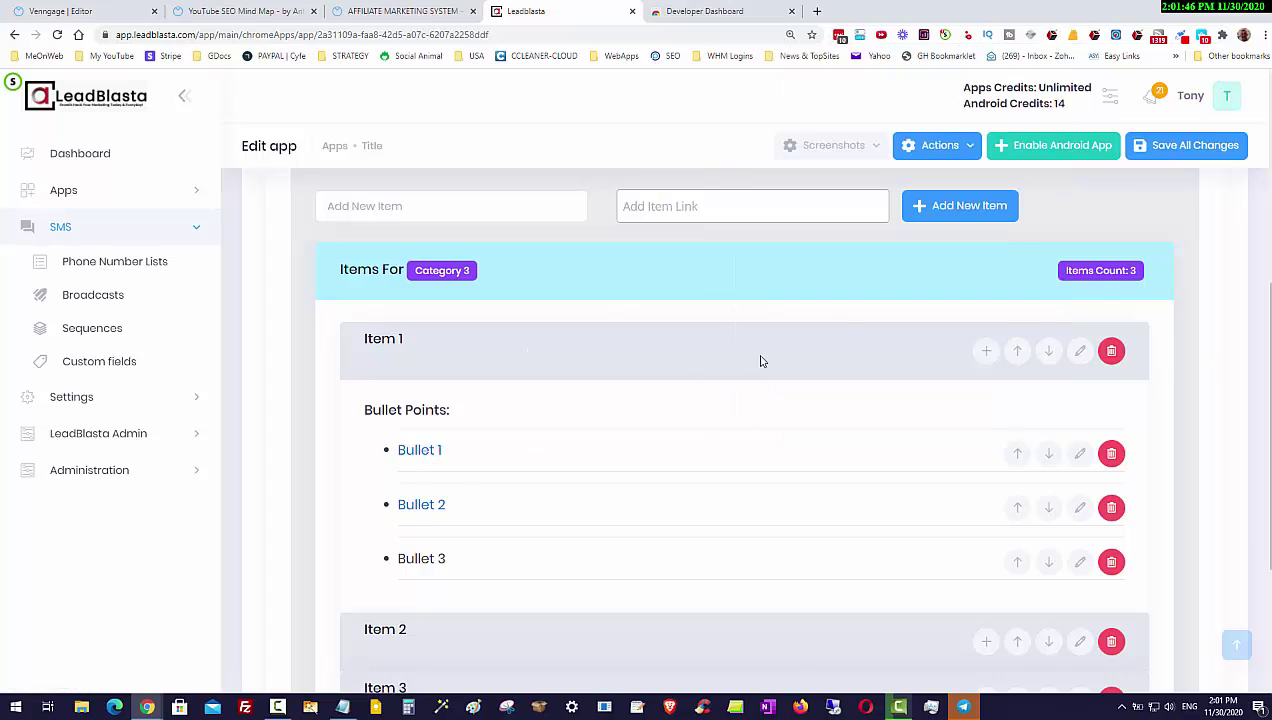
Step: Open the email subscription settings for the app being edited
scroll(758, 400, "up", 4)
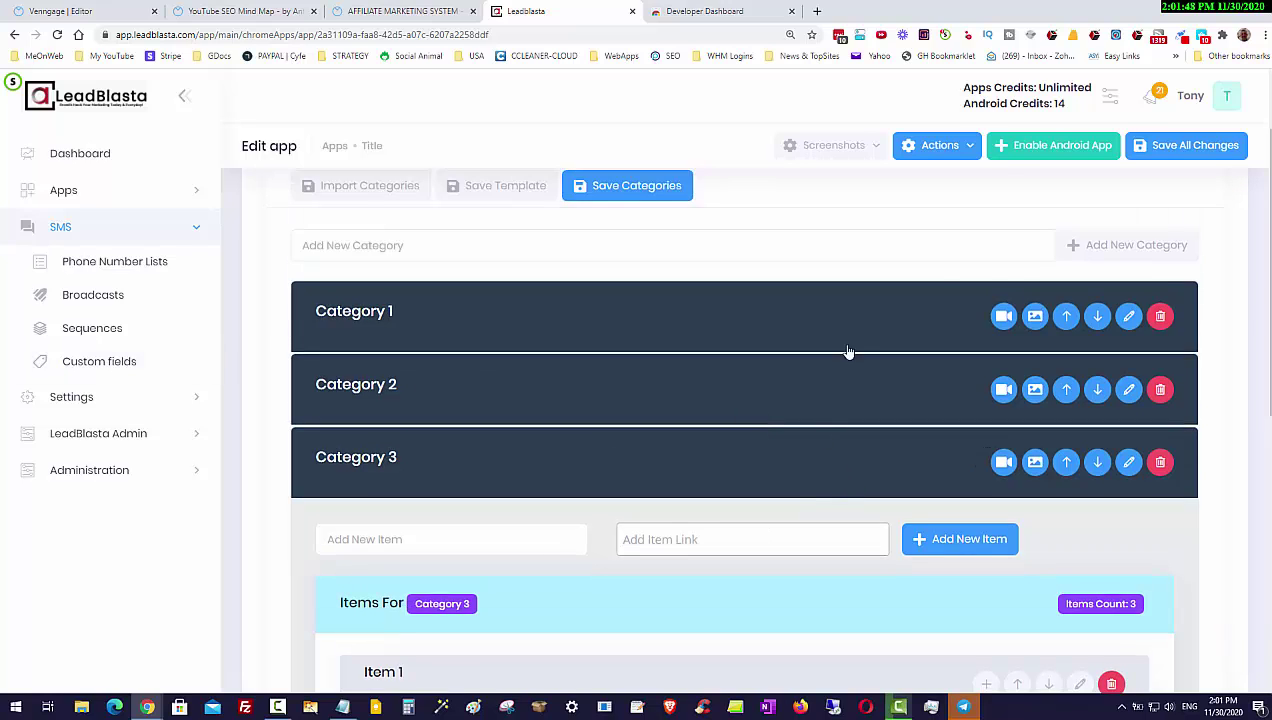
left_click(963, 148)
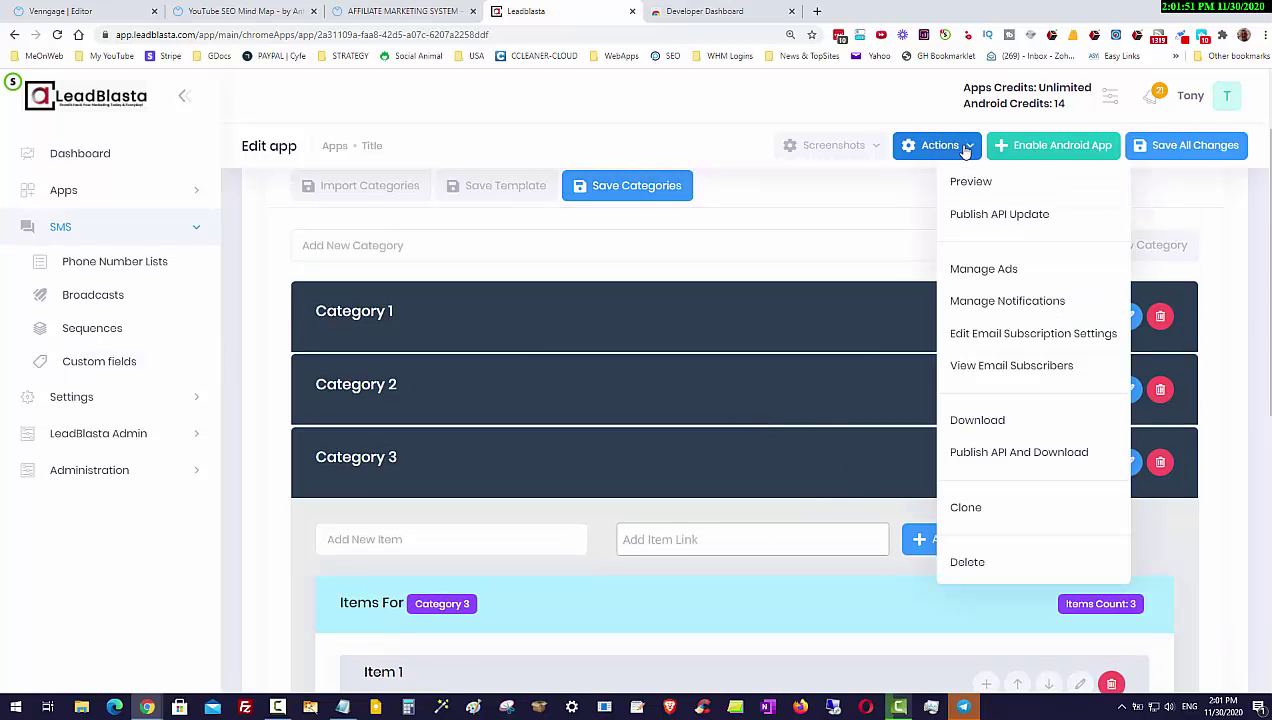
left_click(970, 336)
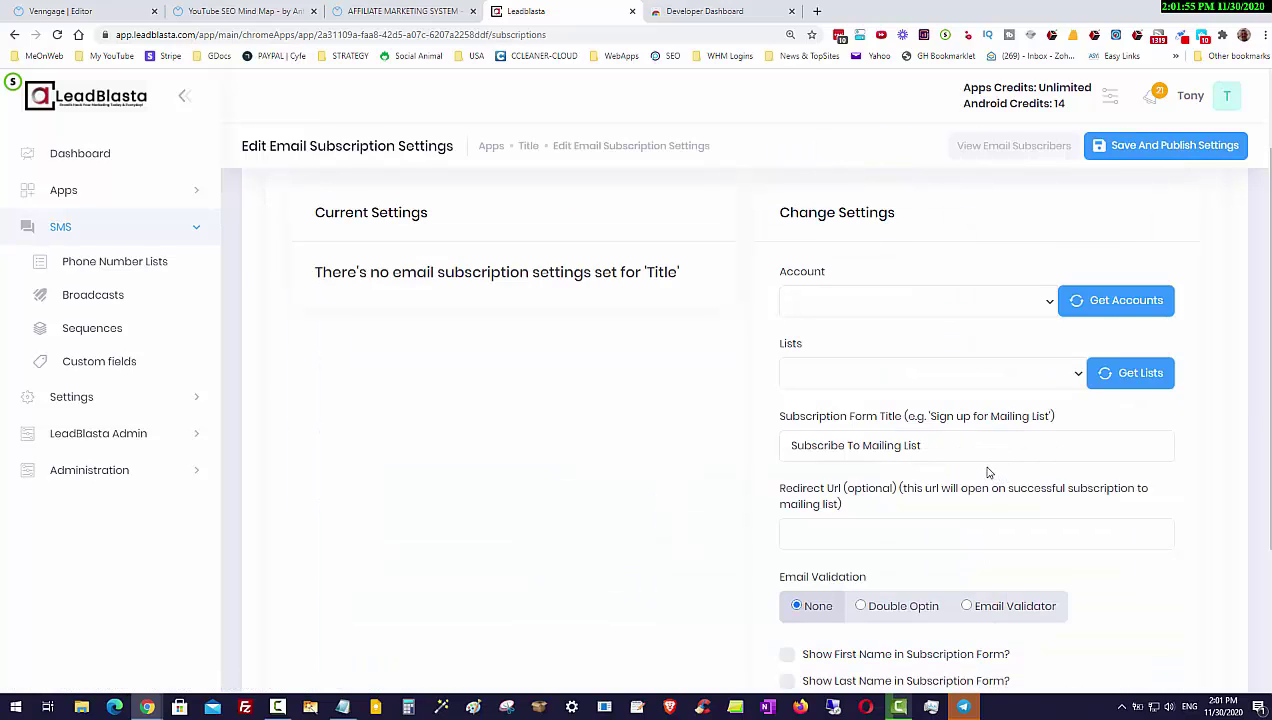
Step: Choose the first SendFox account and its LeadBlasta list for the app's email subscriptions
left_click(1113, 299)
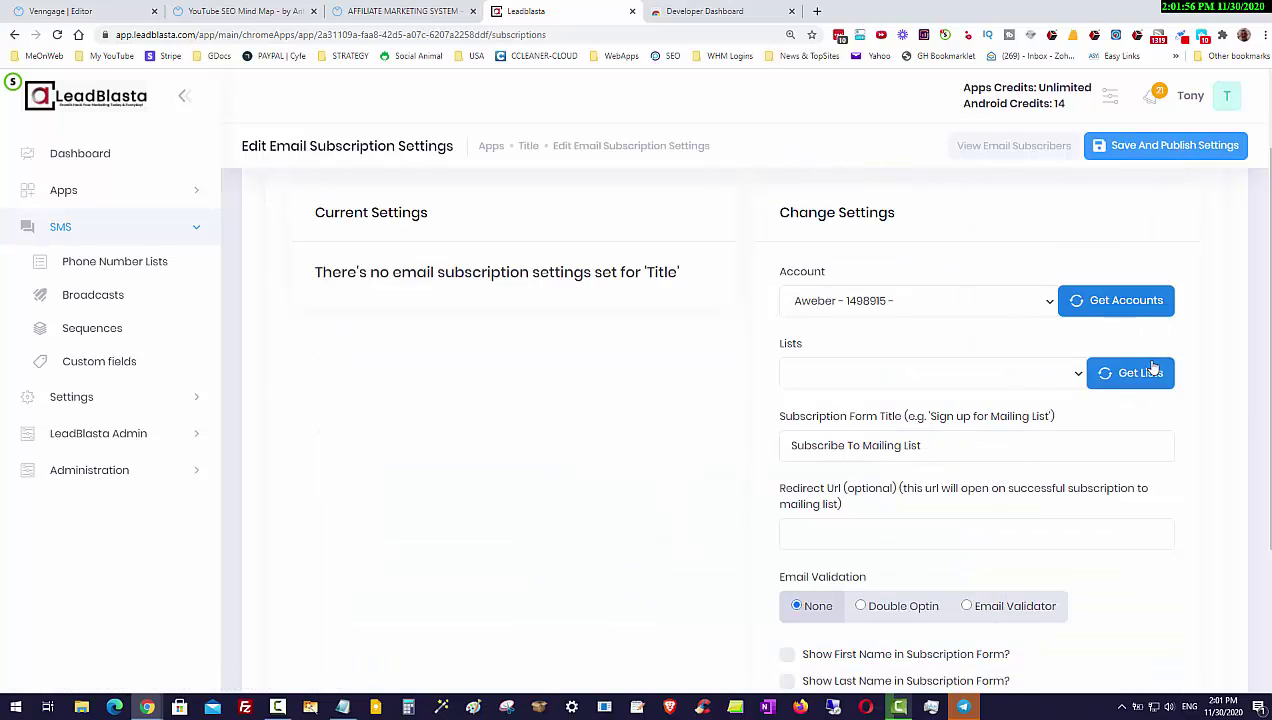
left_click(1048, 302)
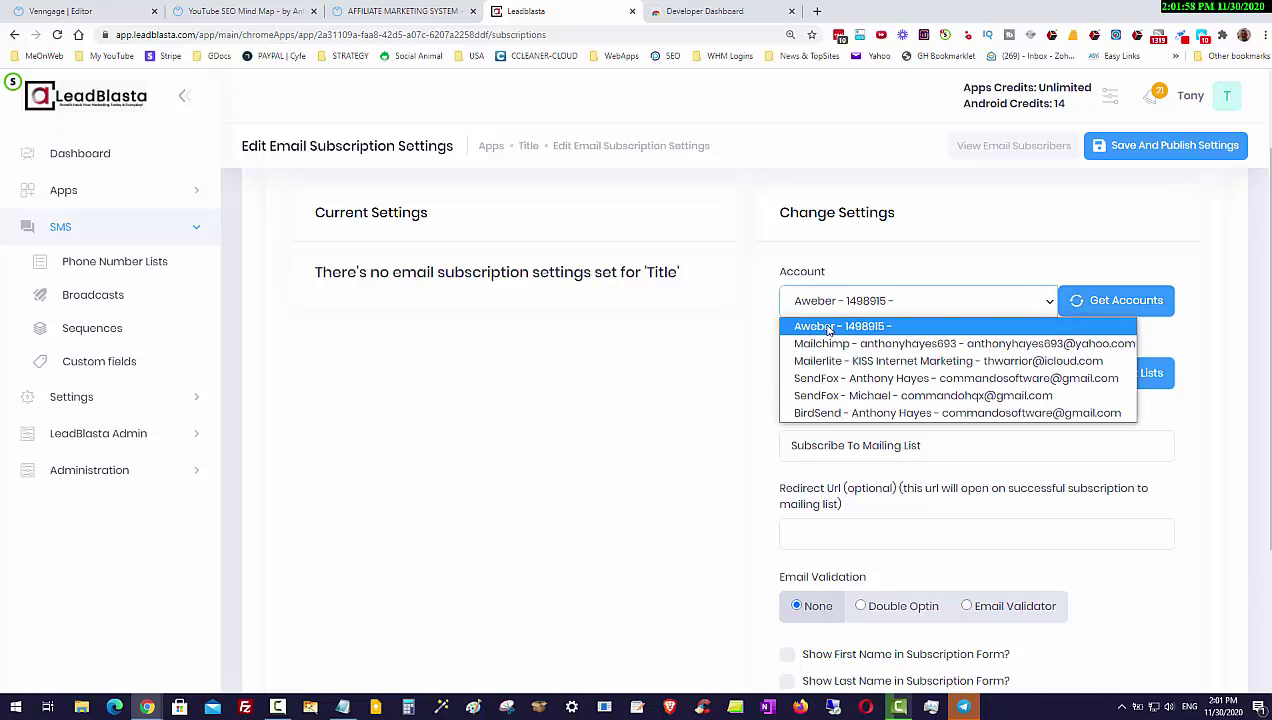
left_click(830, 378)
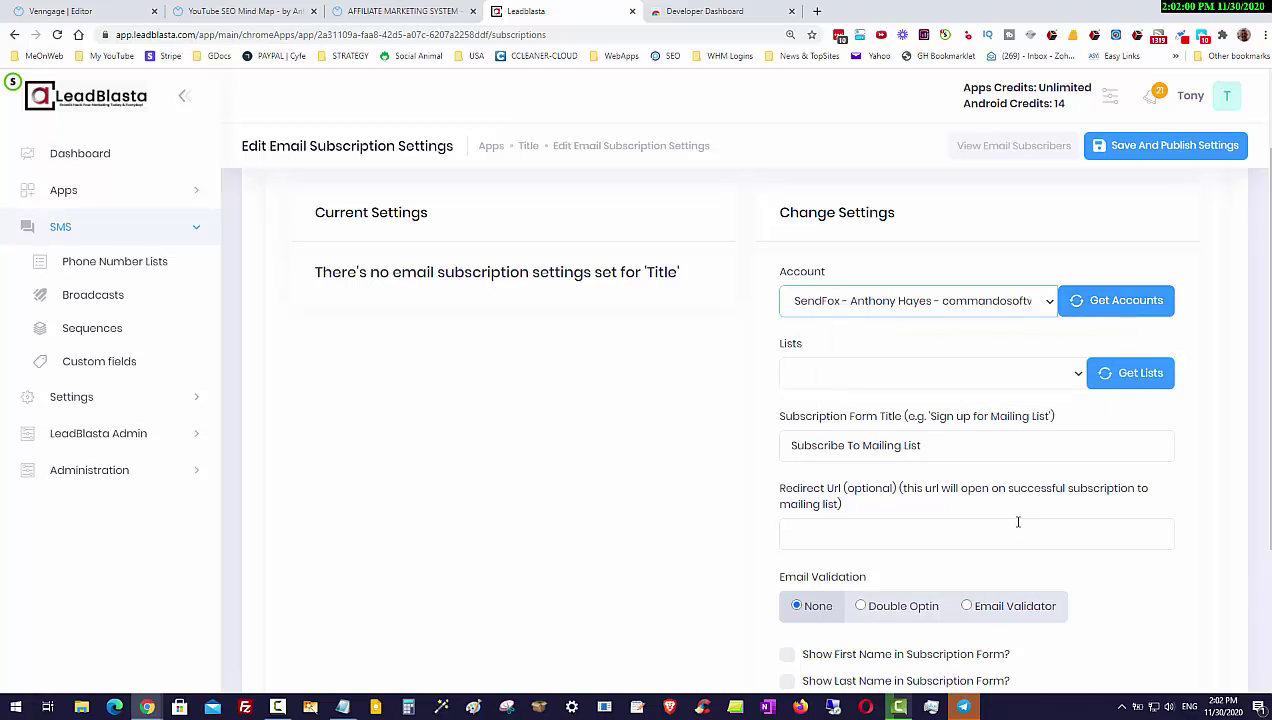
left_click(1129, 373)
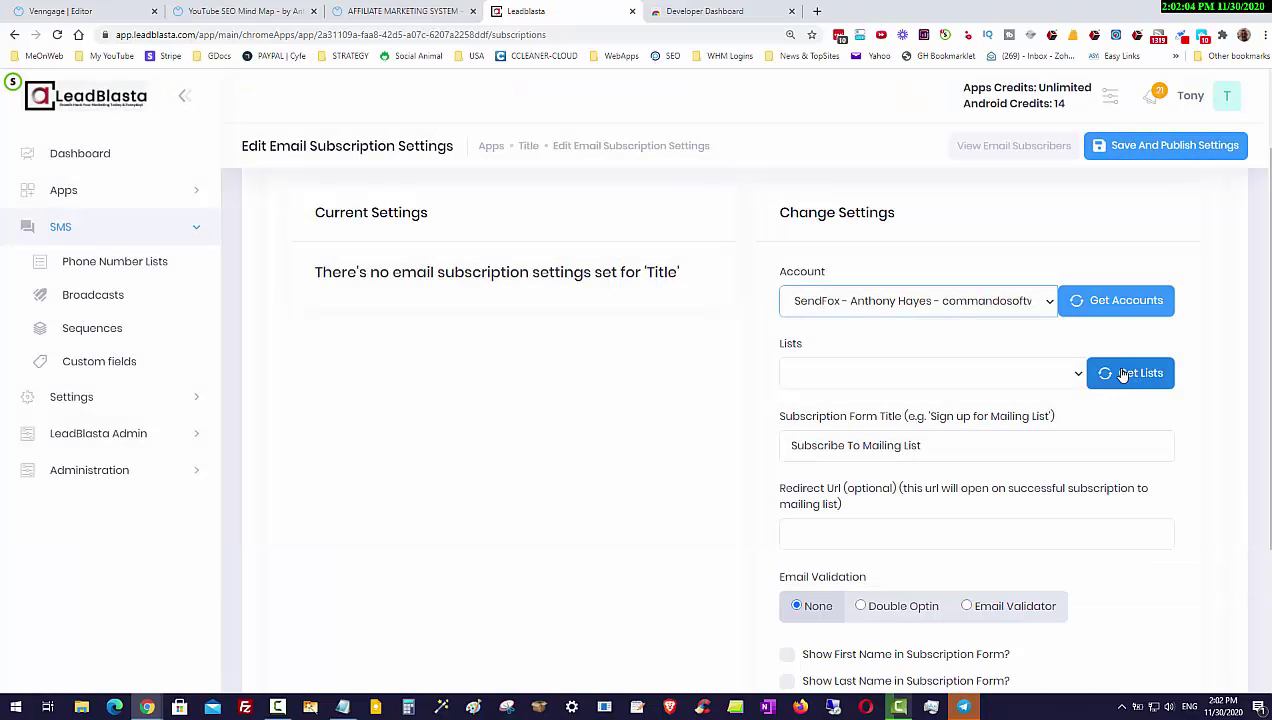
left_click(1079, 378)
left_click(829, 198)
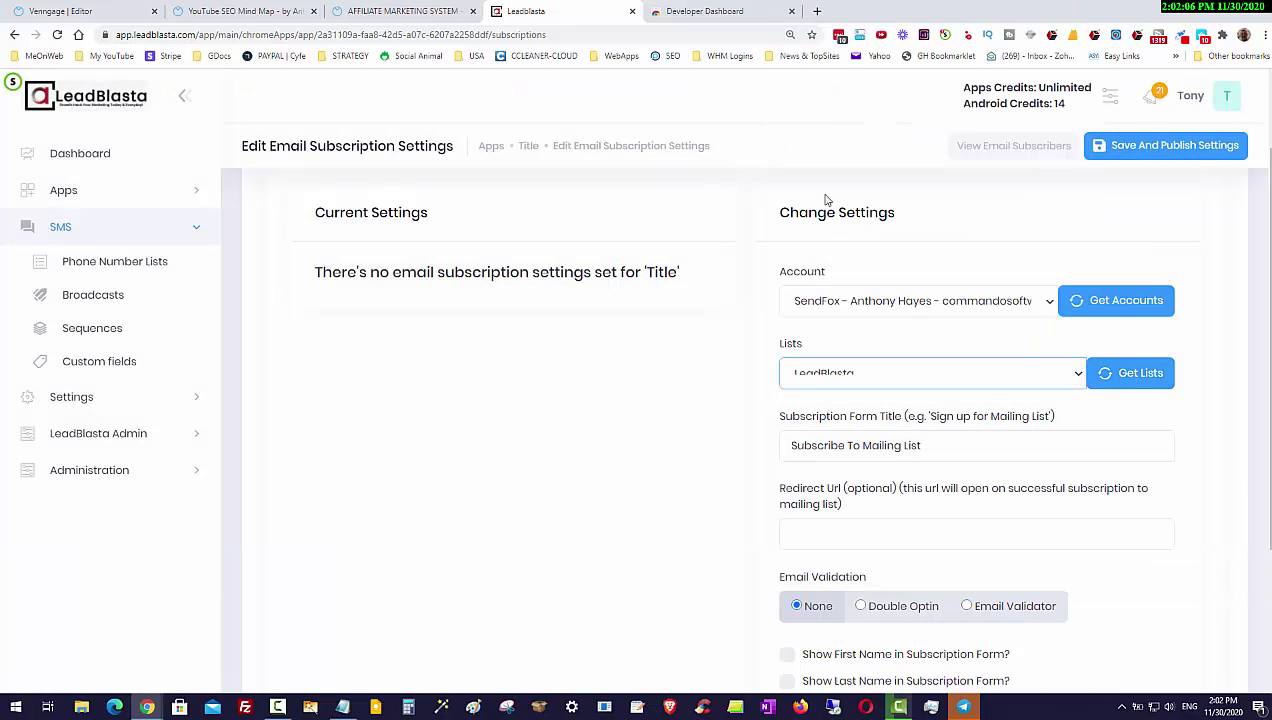
Step: Set the subscription form's redirect URL to the previously used youtube-seo-checklist page address
scroll(845, 400, "down", 2)
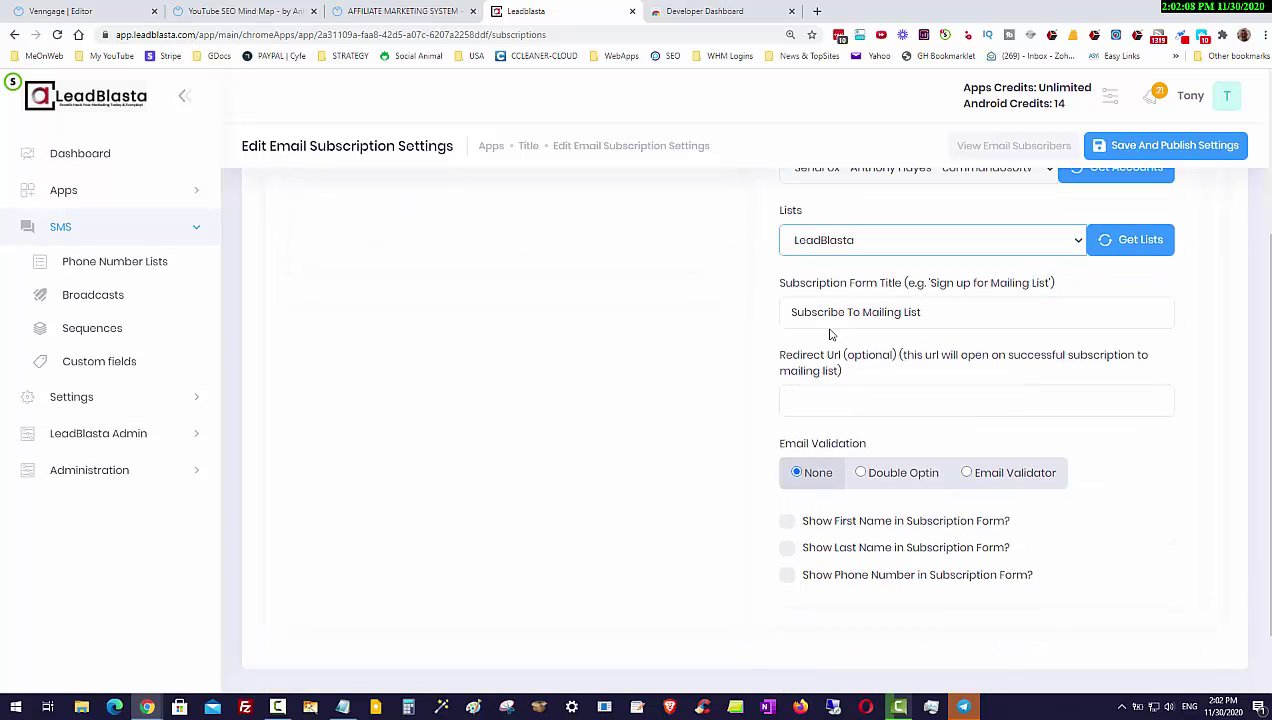
left_click(818, 400)
left_click(900, 436)
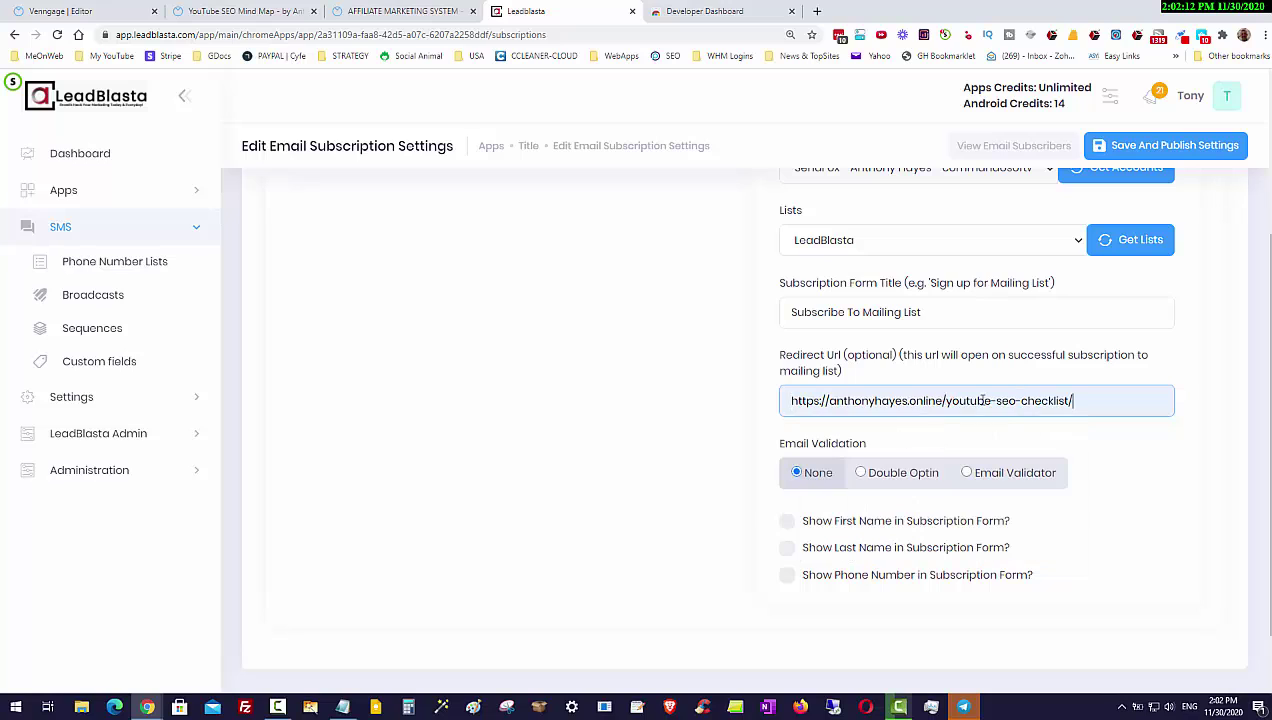
Step: Try the Double Optin and Email Validator options for email validation, and check the email verifier service choices
scroll(1006, 505, "down", 1)
left_click(862, 406)
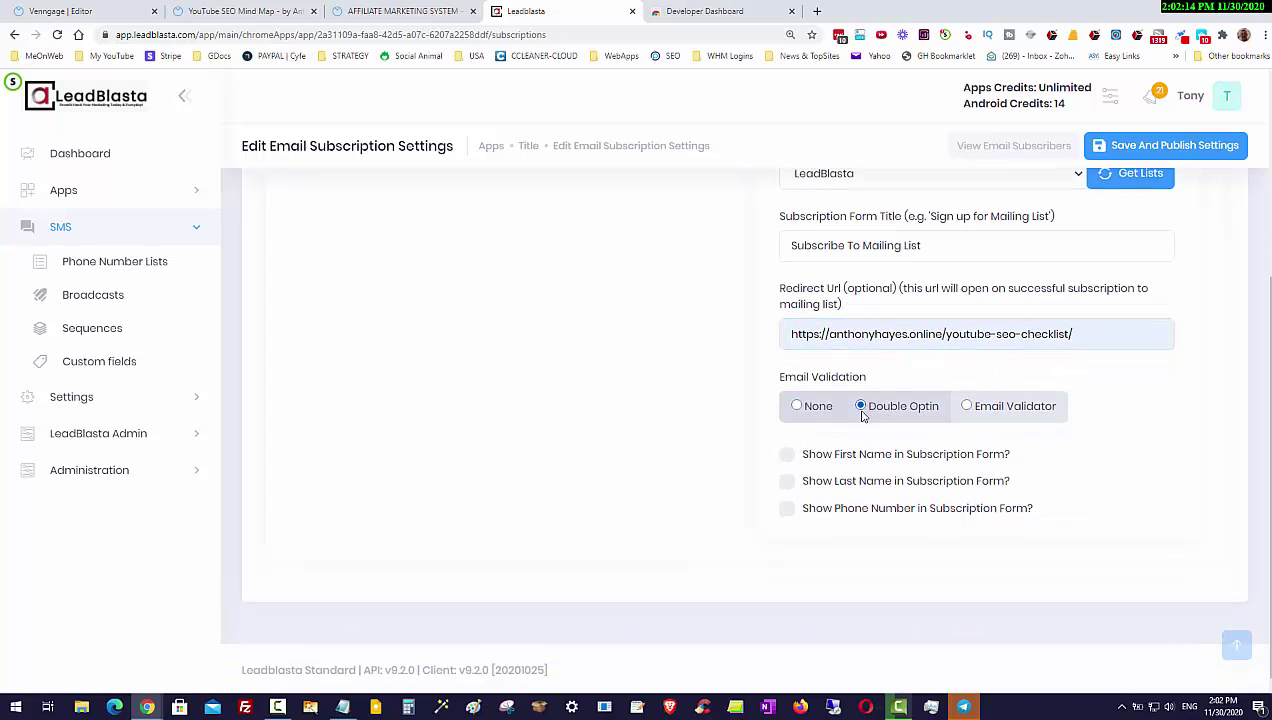
left_click(967, 408)
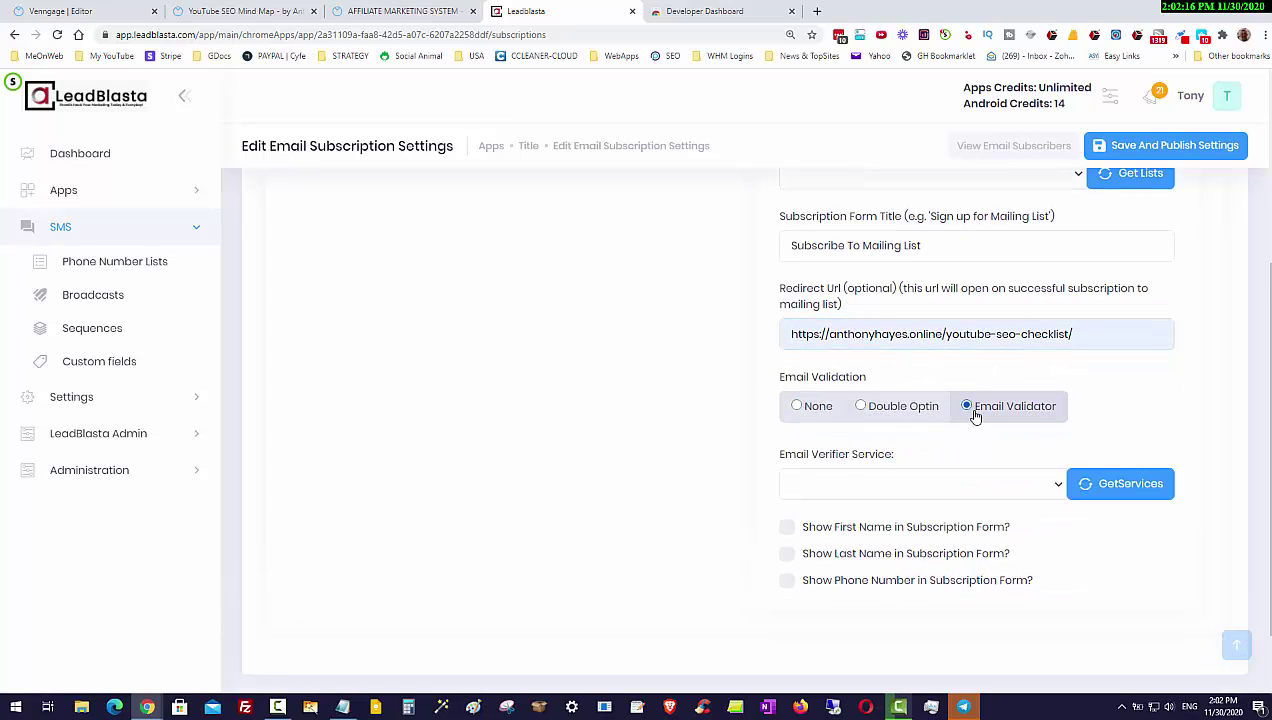
left_click(1045, 490)
left_click(1045, 490)
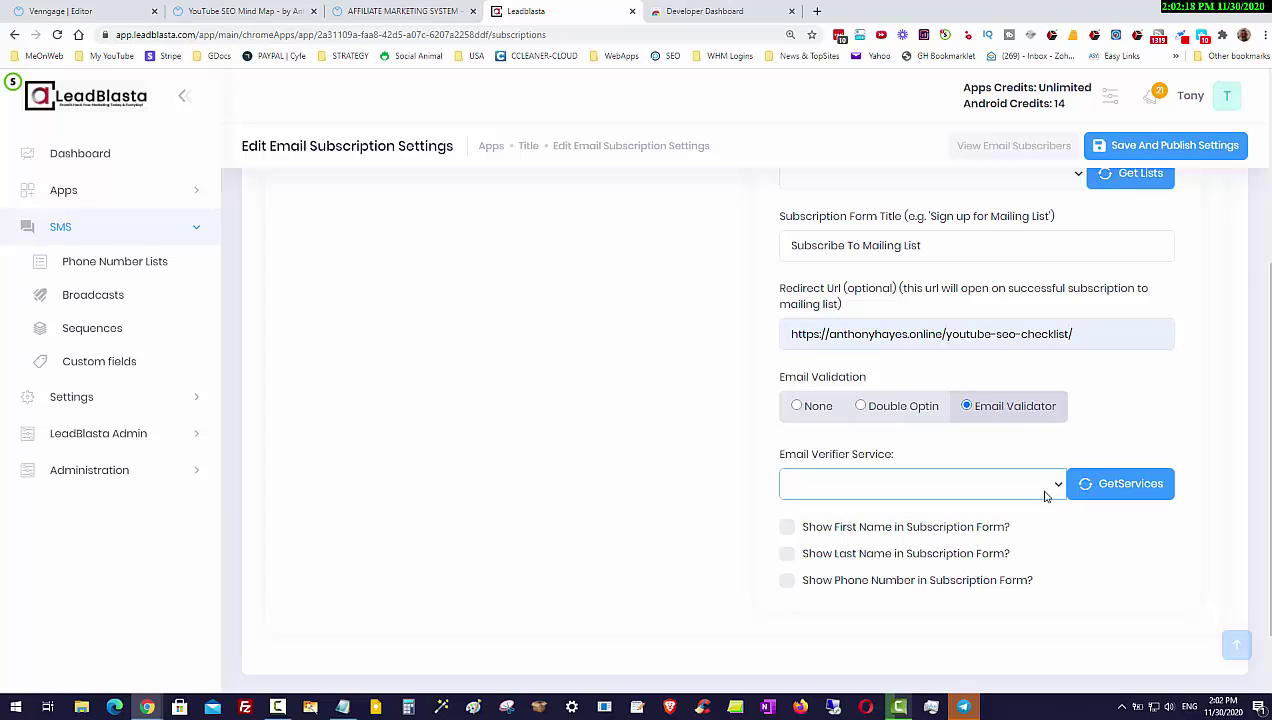
Step: Set email validation to Double Optin and show the first name and last name fields in the subscription form
left_click(913, 410)
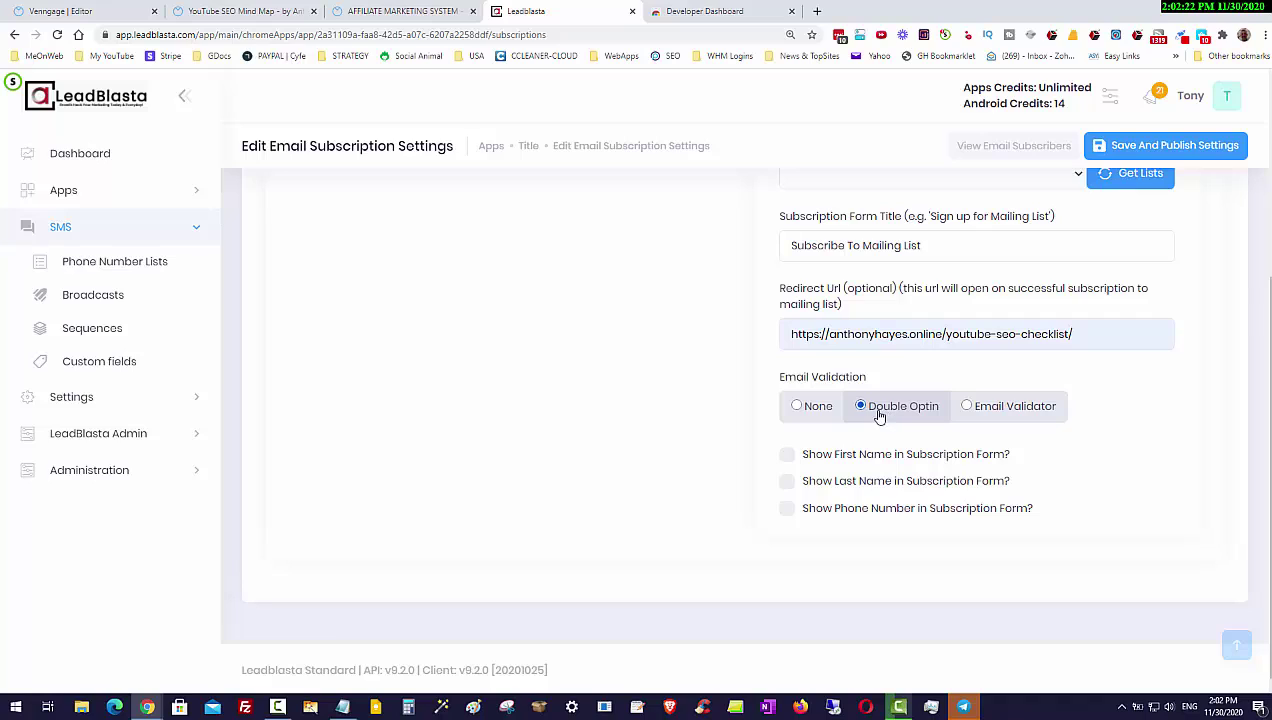
left_click(787, 456)
left_click(788, 483)
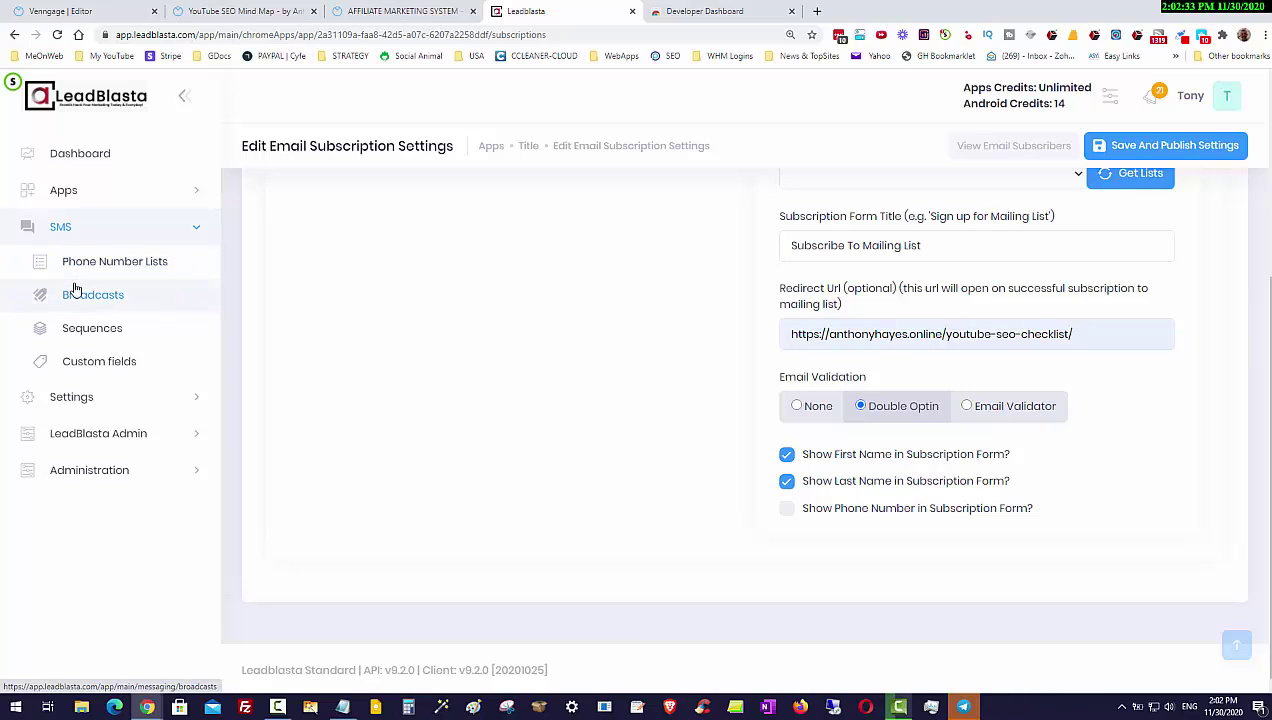
Step: Return to the apps list and open notification management for the app named "Title"
scroll(744, 477, "up", 3)
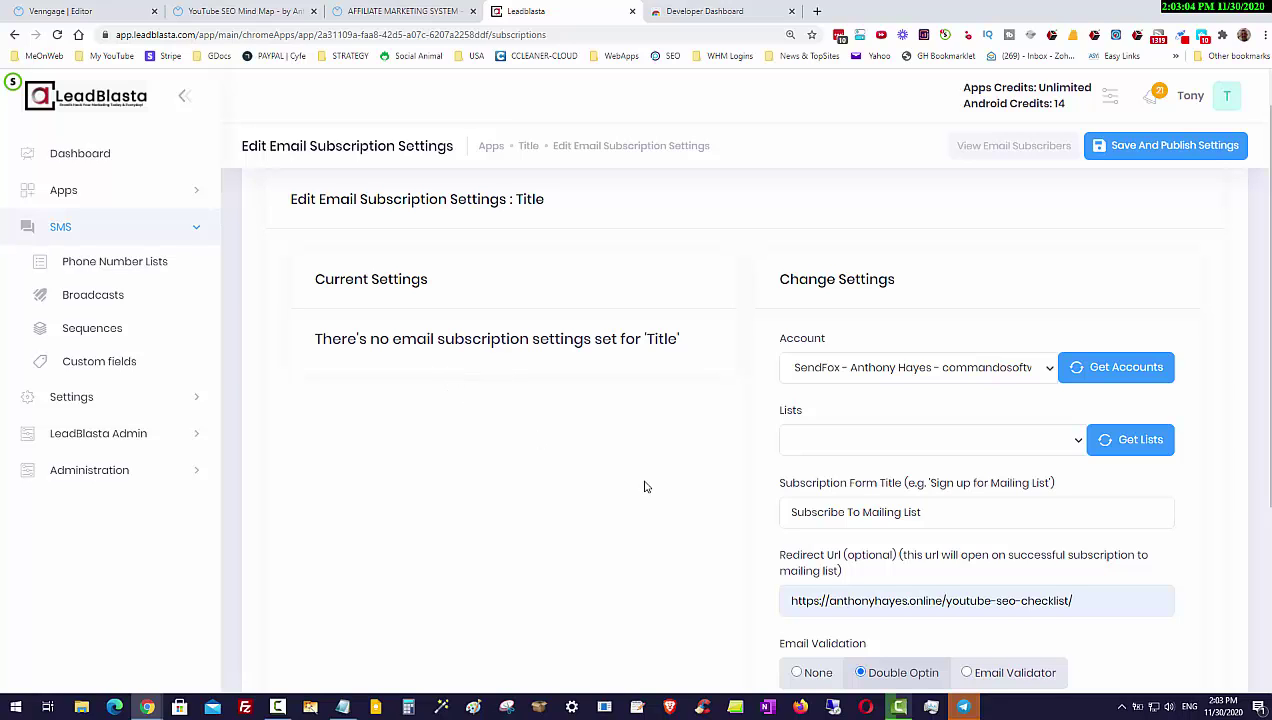
scroll(731, 408, "down", 1)
scroll(940, 275, "up", 2)
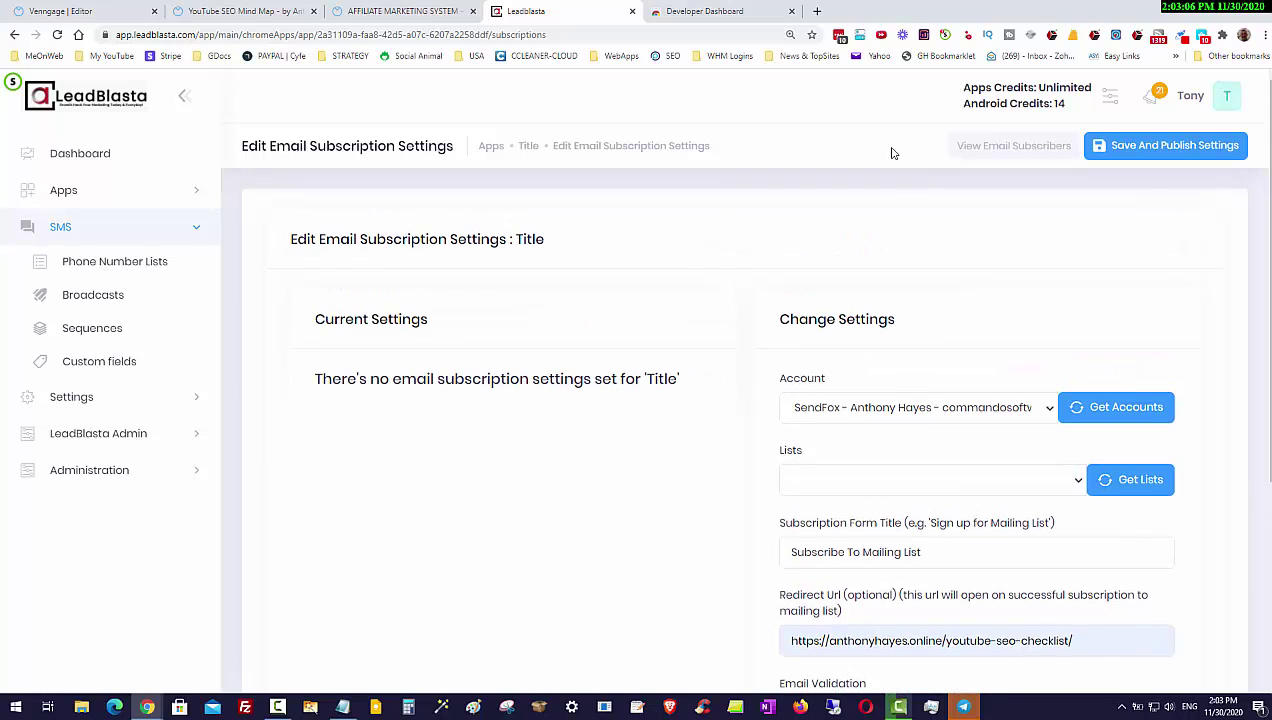
left_click(490, 148)
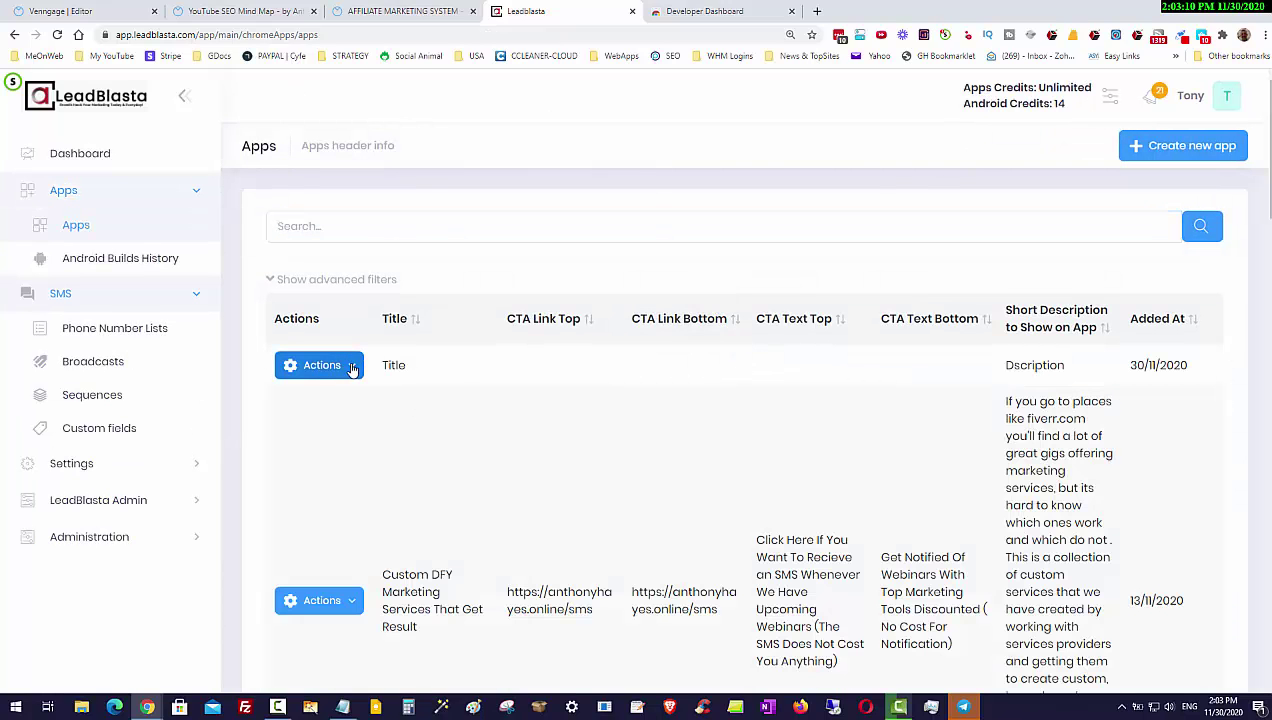
left_click(352, 366)
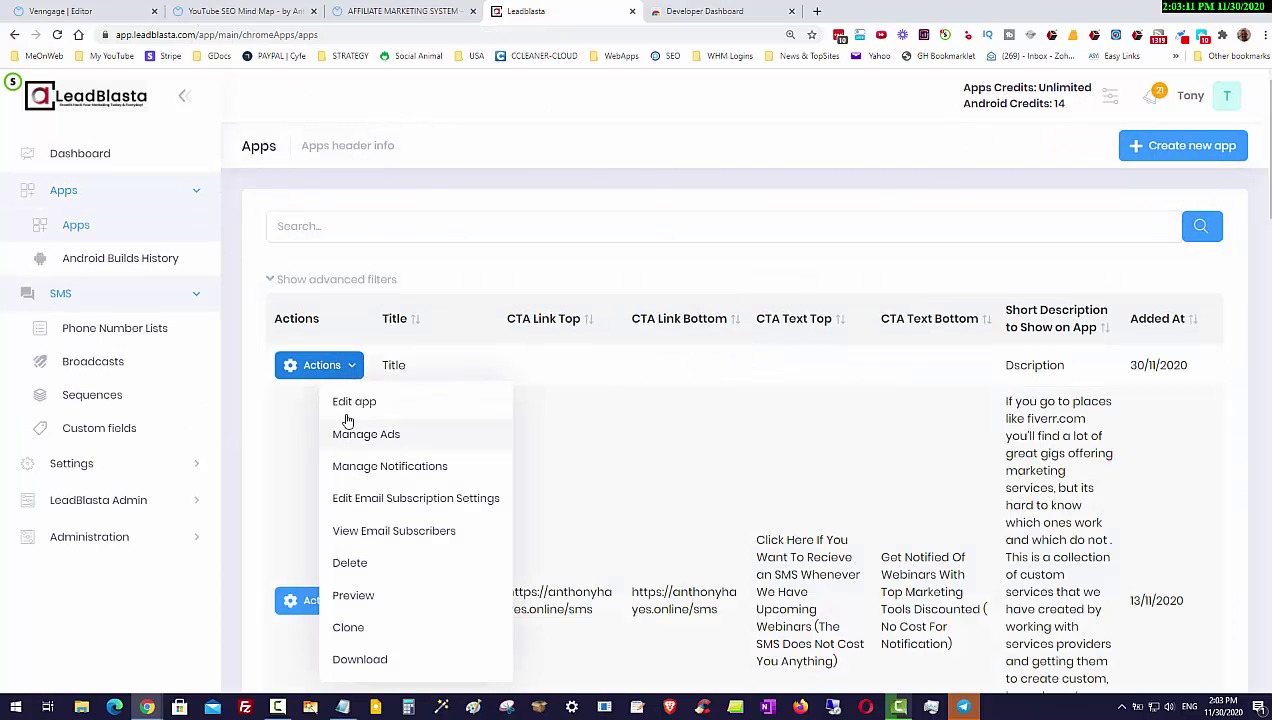
left_click(370, 465)
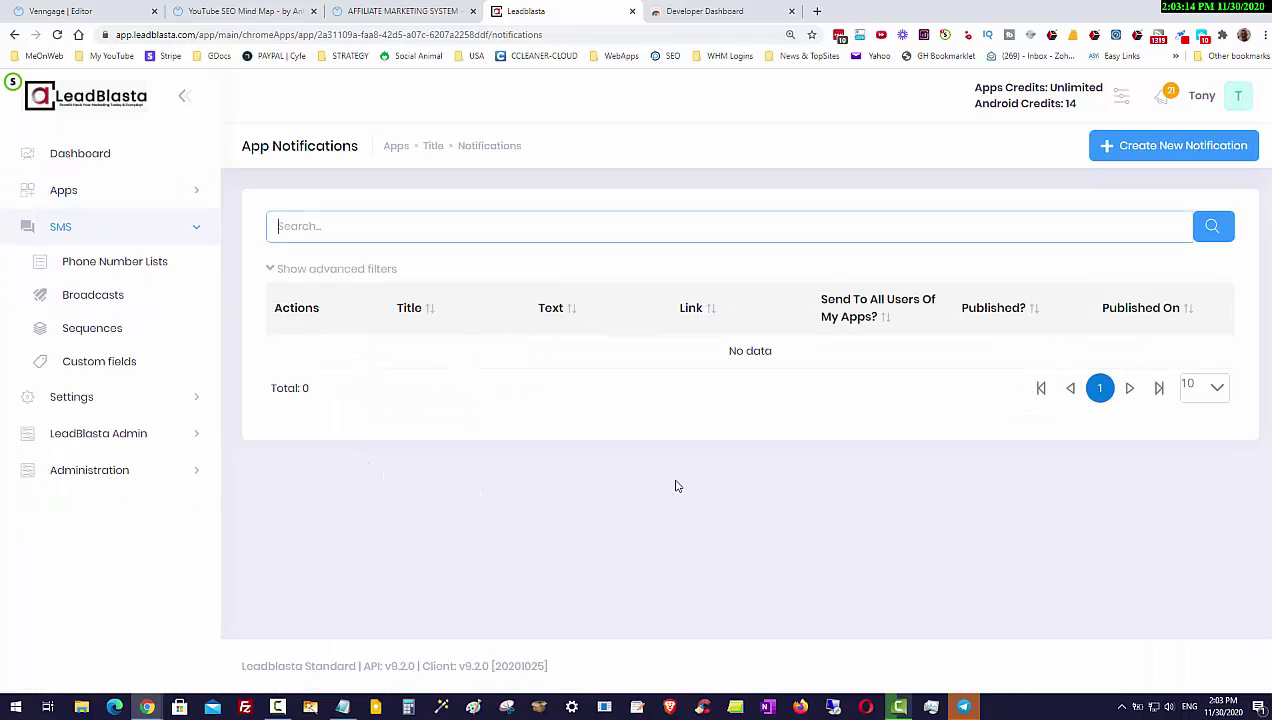
Step: Start a new app notification that requires interaction and set its automatic closing time to 15 seconds
left_click(1155, 150)
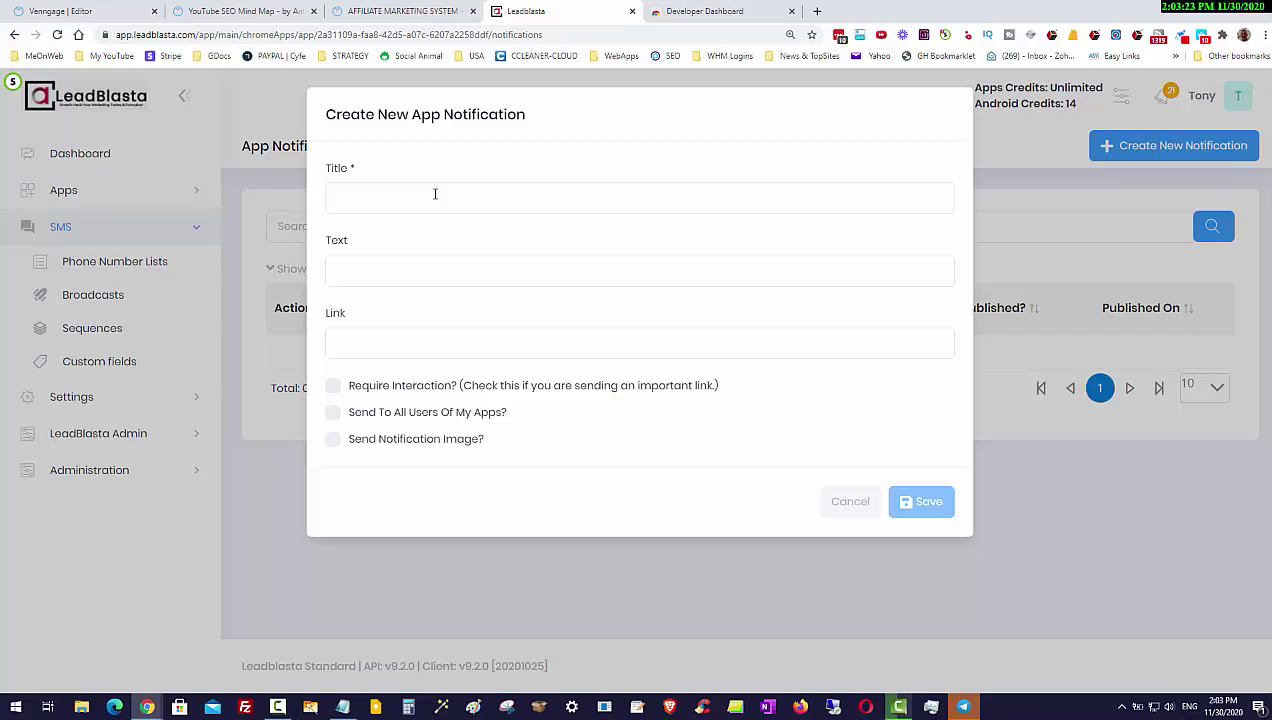
left_click(421, 262)
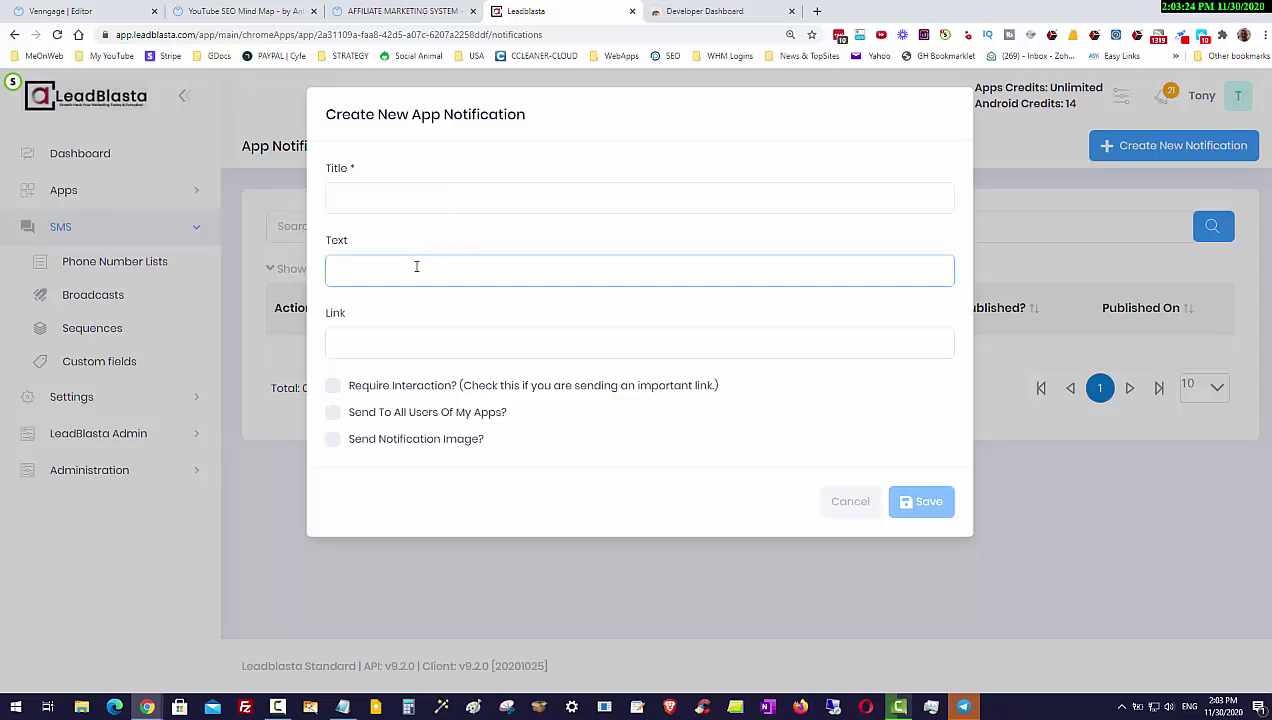
left_click(372, 346)
left_click(333, 388)
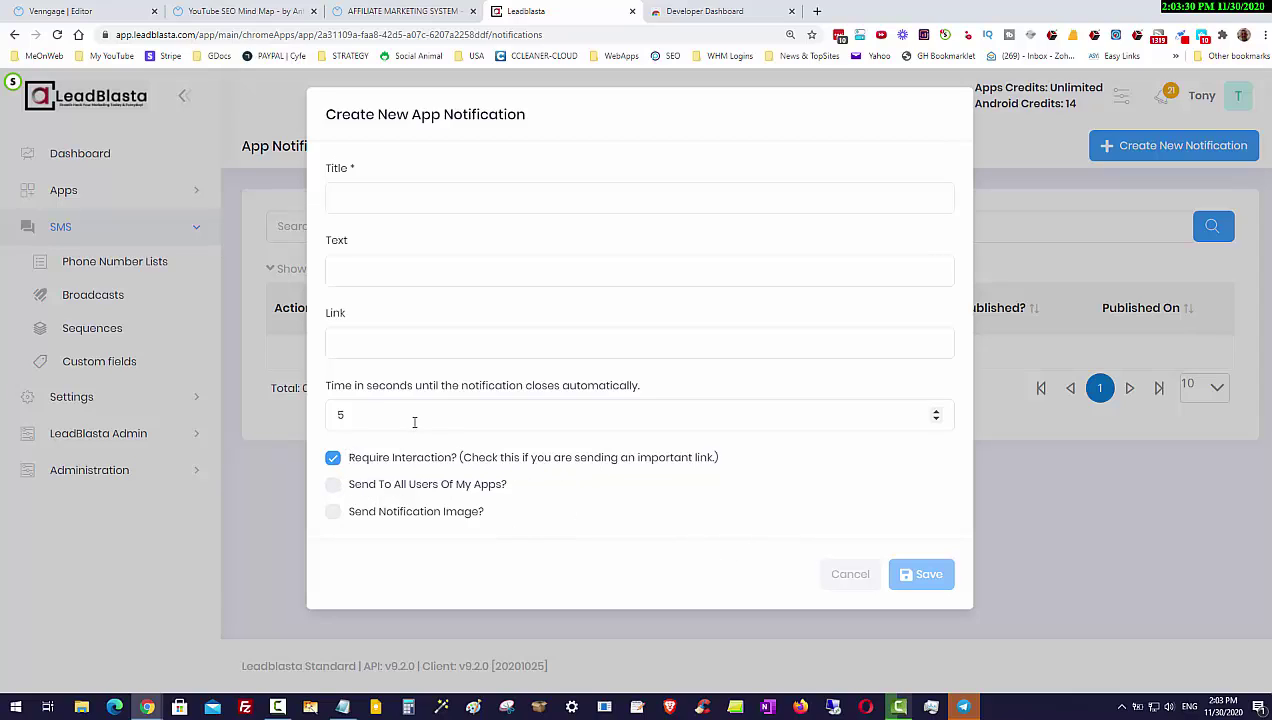
left_click(868, 418)
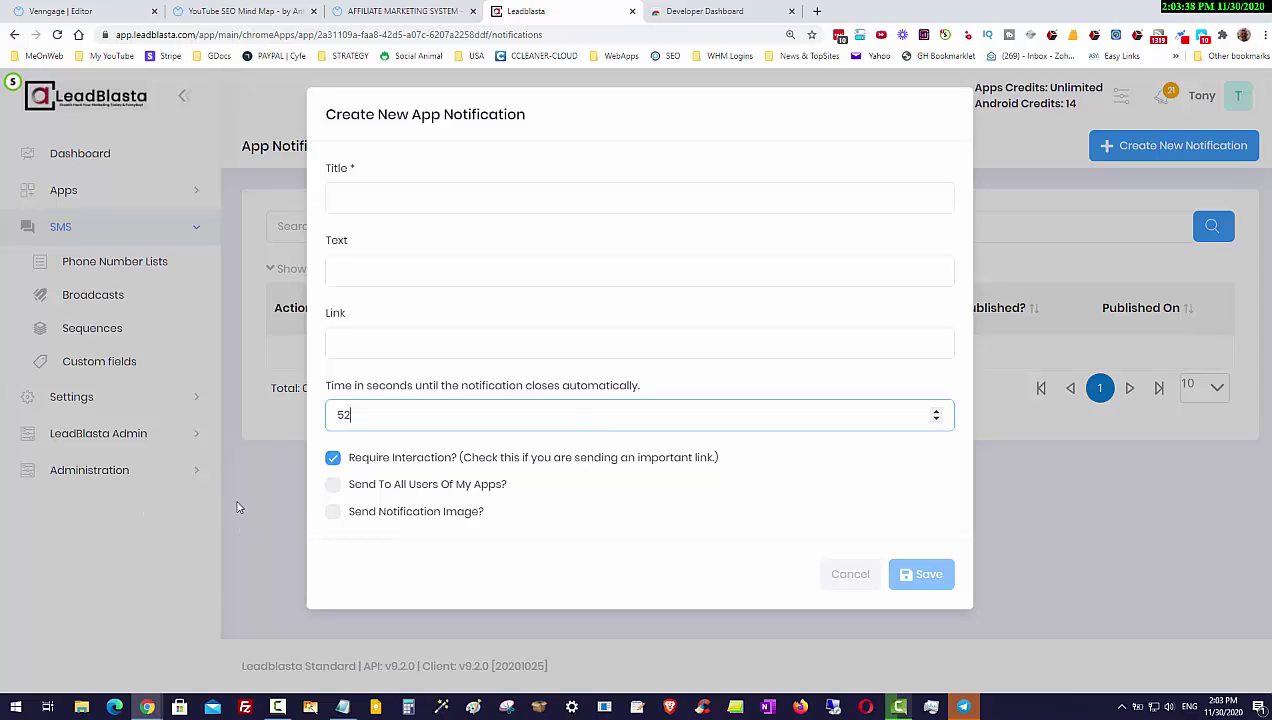
double_click(343, 415)
type("15")
Step: Enable sending the notification to all users of the apps and include a notification image
left_click(333, 487)
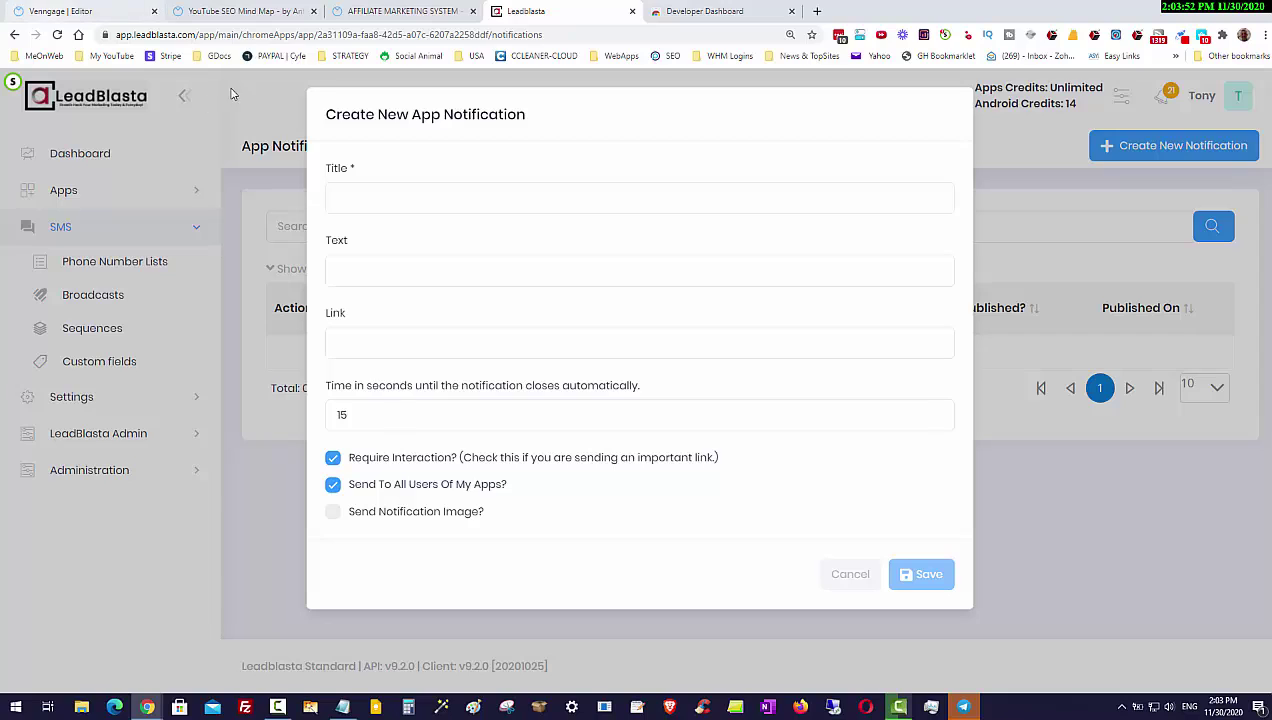
left_click(333, 514)
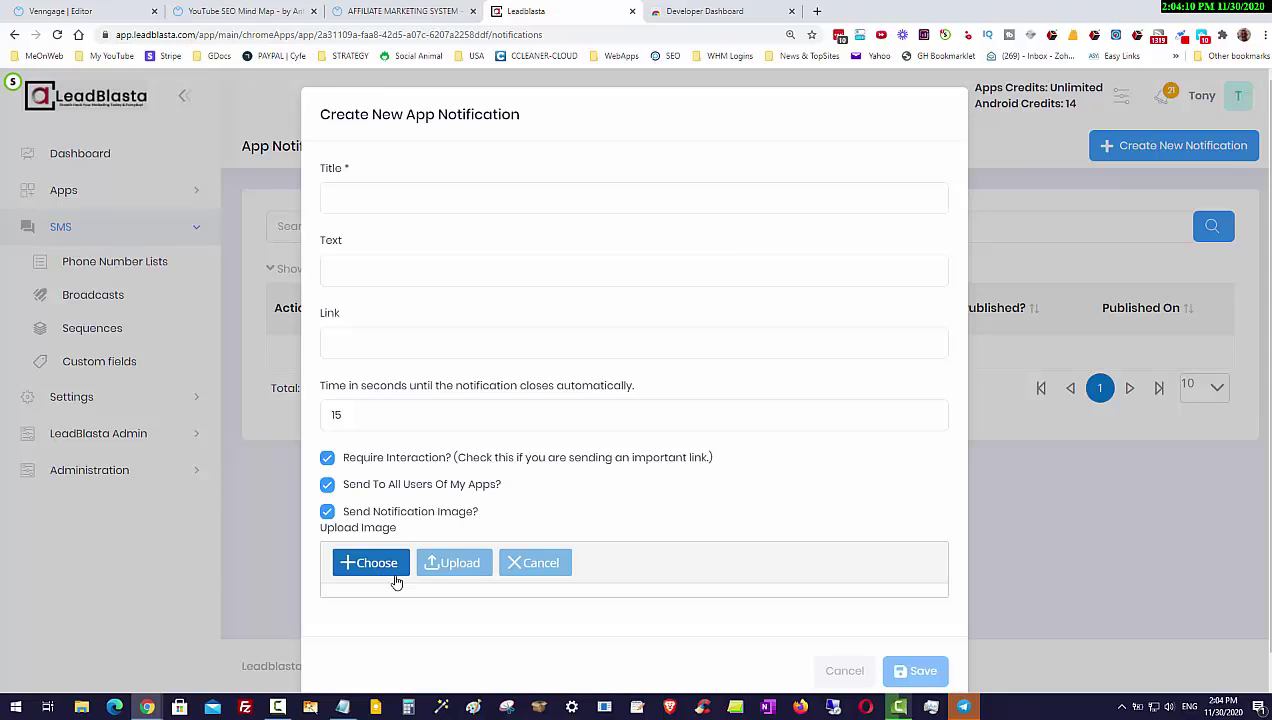
left_click(409, 196)
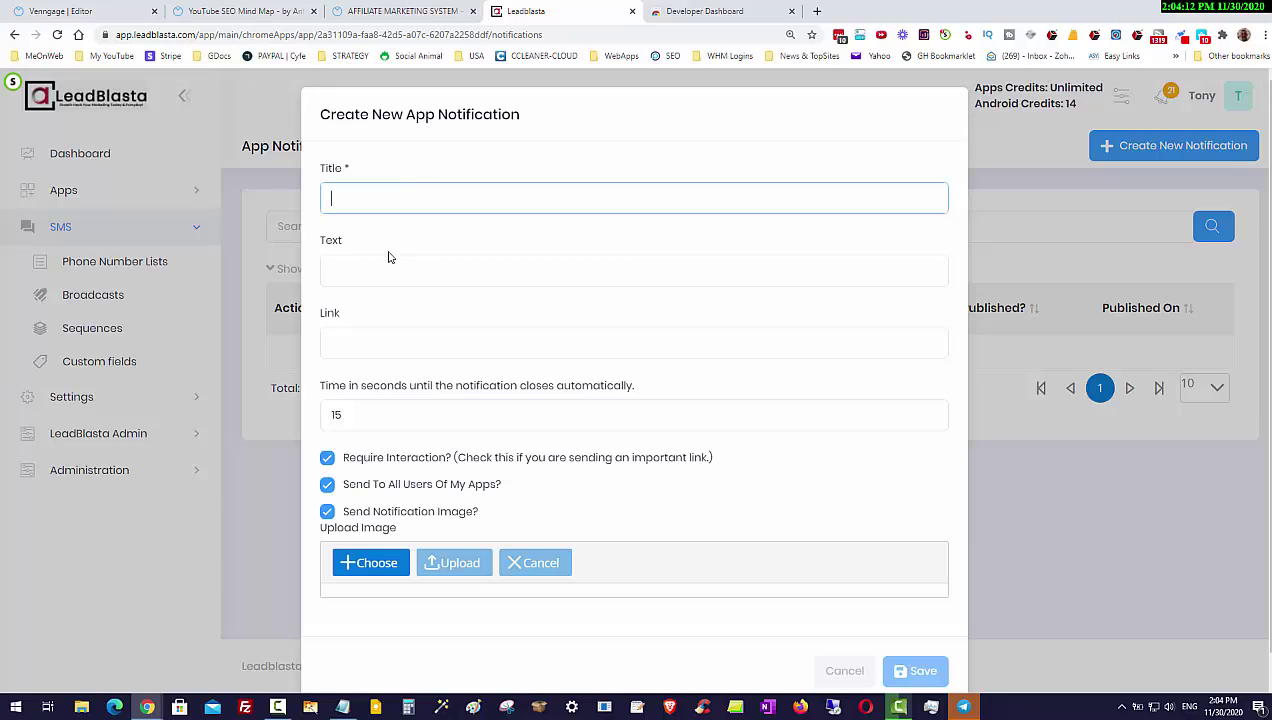
left_click(386, 271)
left_click(387, 341)
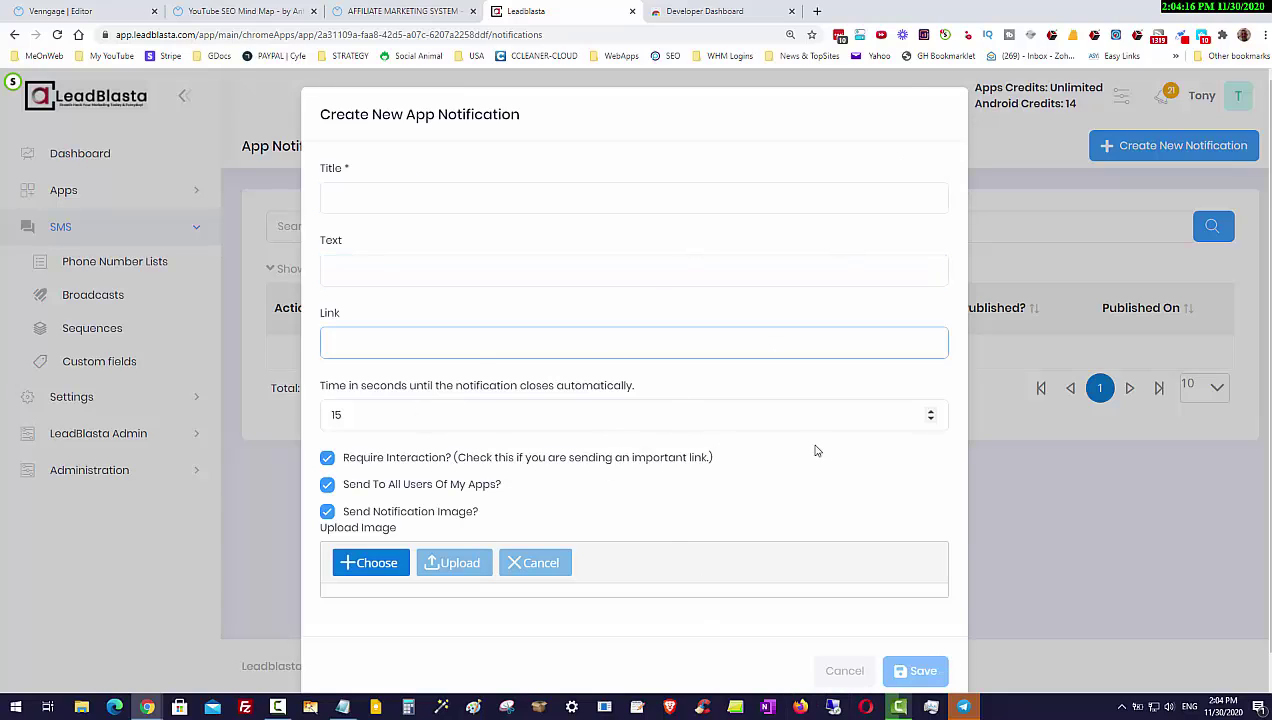
left_click(1034, 480)
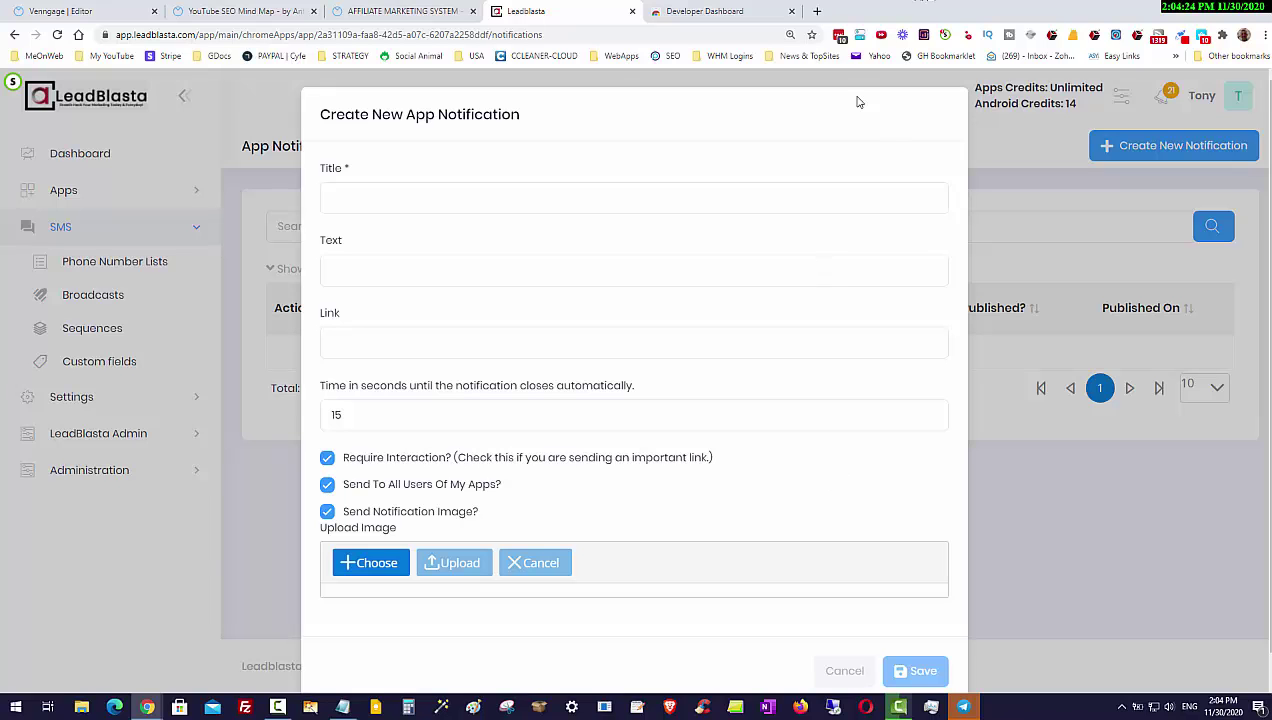
Step: Check the Chrome Web Store Developer Dashboard, return to LeadBlasta and discard the unsaved notification
left_click(686, 11)
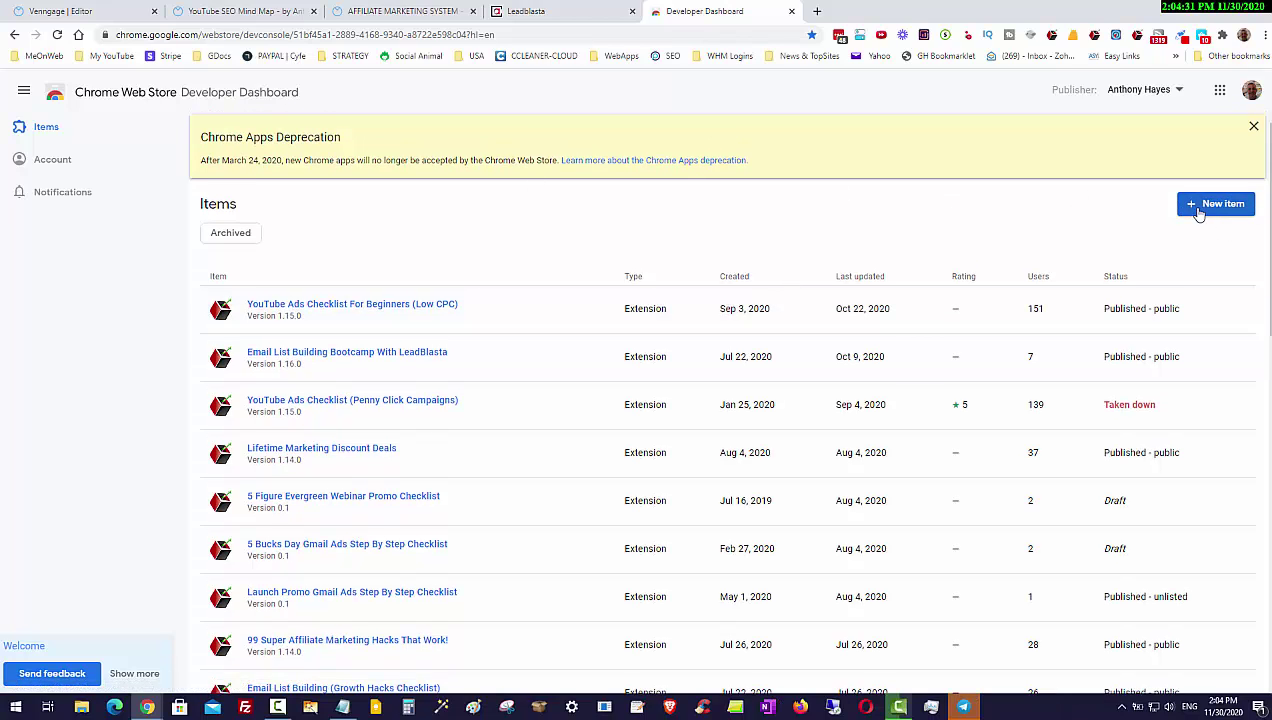
left_click(538, 14)
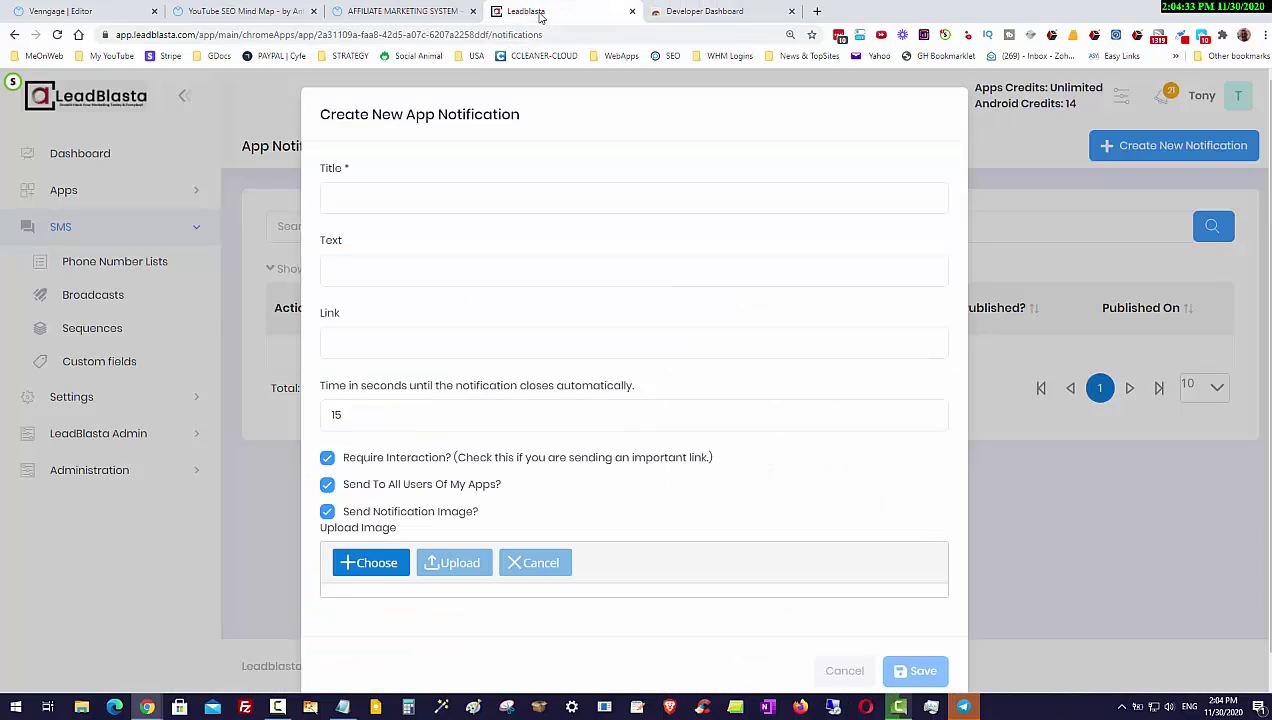
left_click(845, 670)
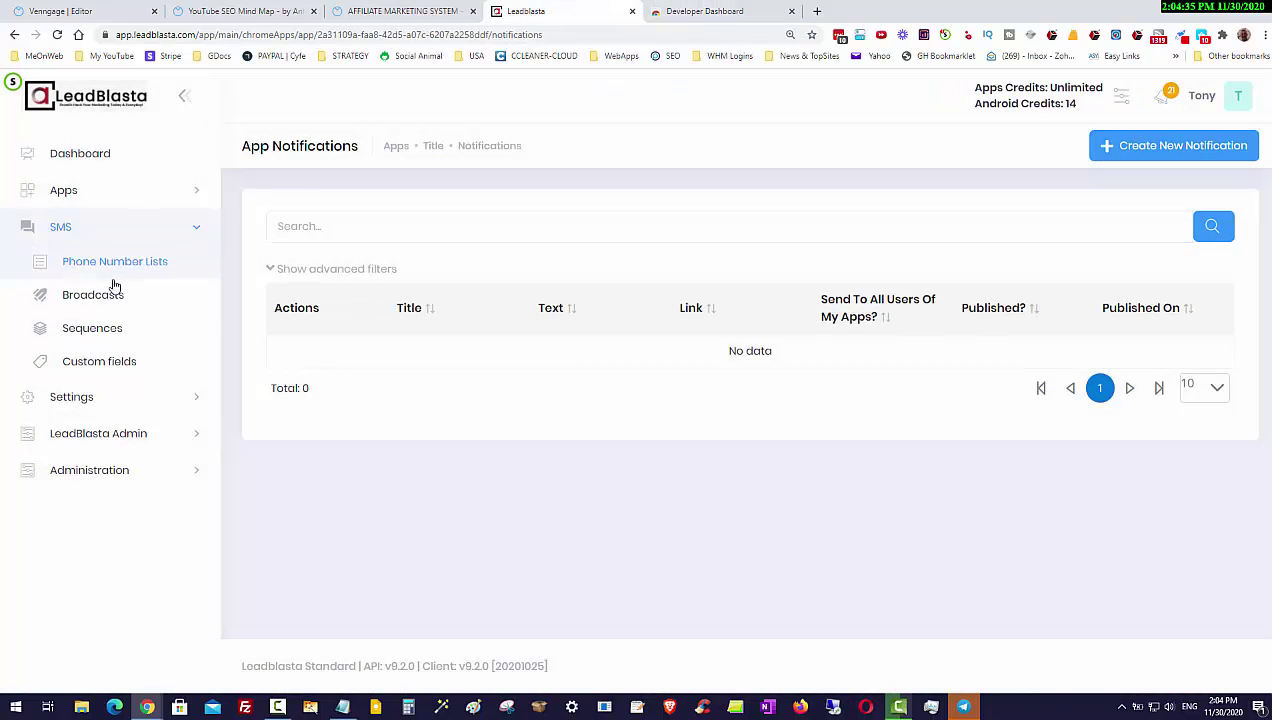
Step: From the apps list, start downloading "What Is Massive Affiliate Blueprint? (Review)" as a ZIP archive, and cancel the save
left_click(82, 192)
left_click(90, 224)
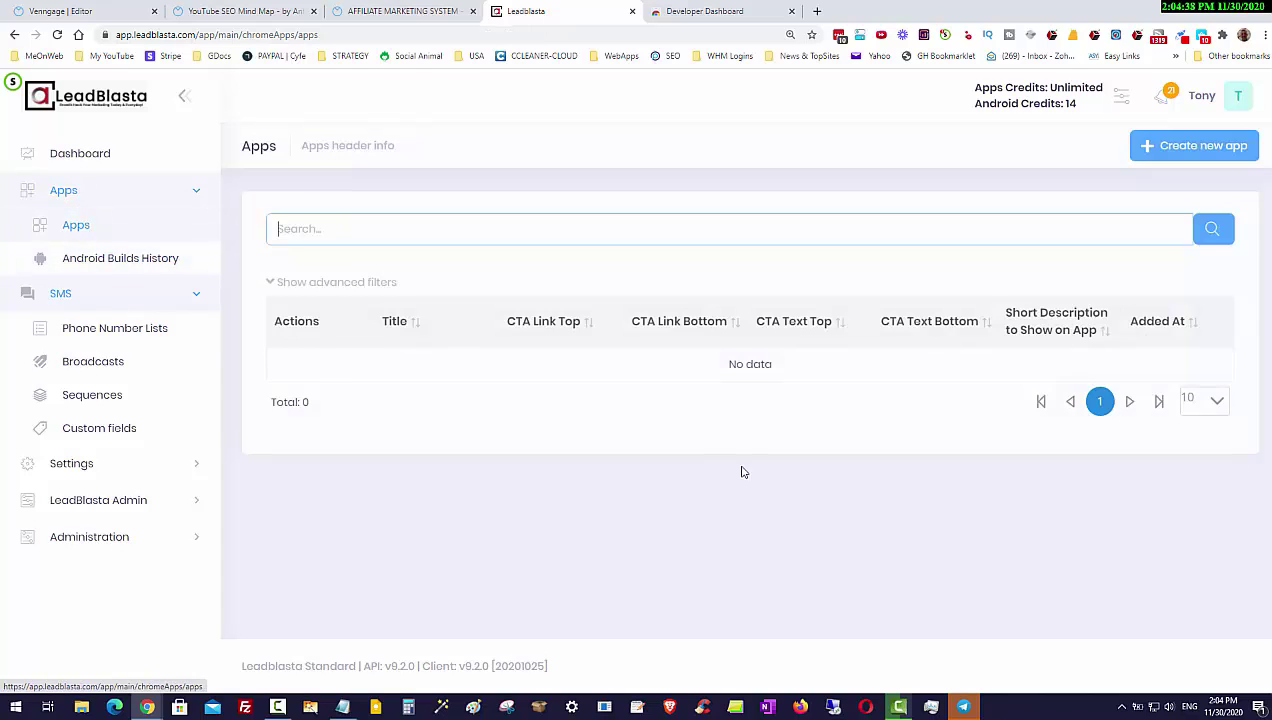
scroll(740, 480, "down", 3)
scroll(540, 445, "down", 4)
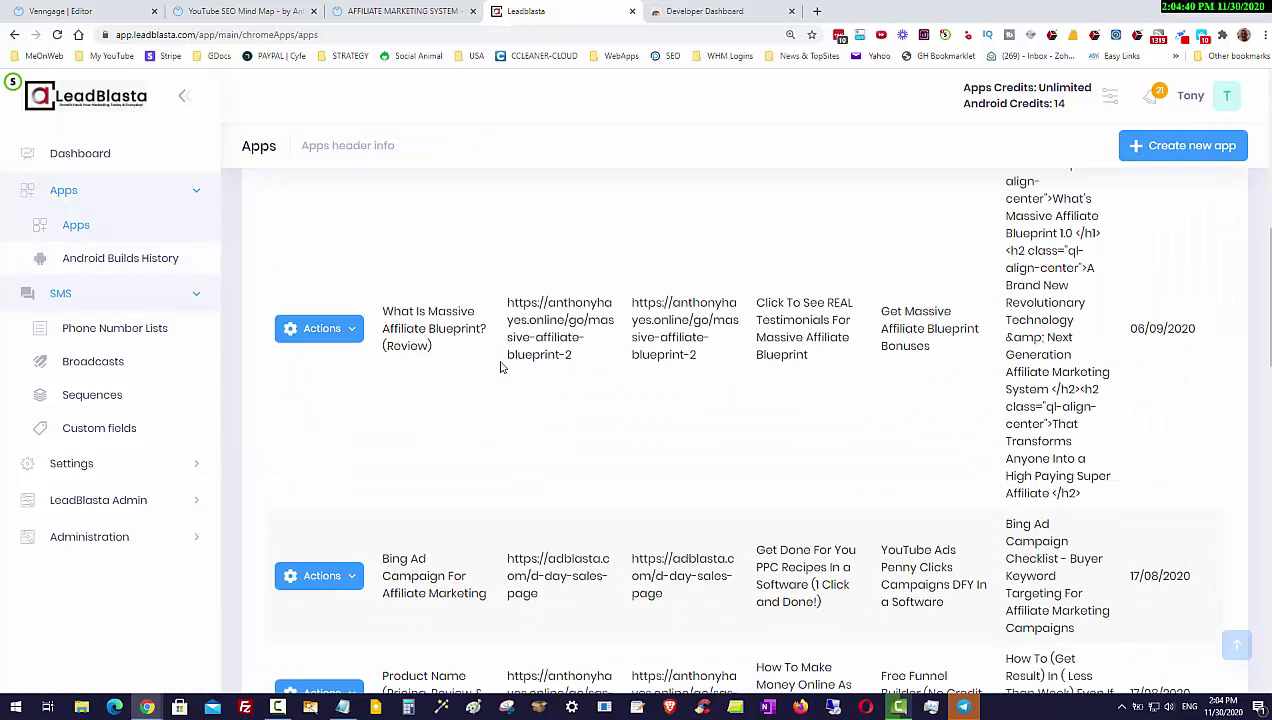
left_click(351, 330)
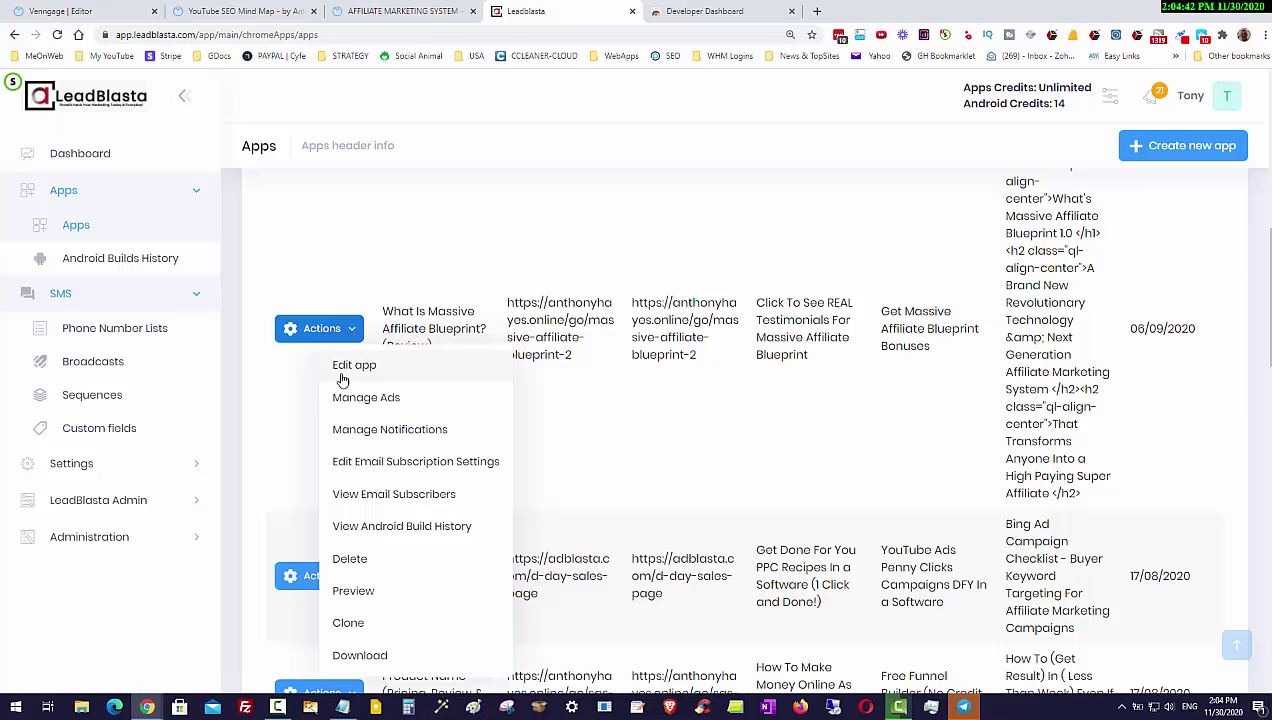
scroll(363, 491, "down", 1)
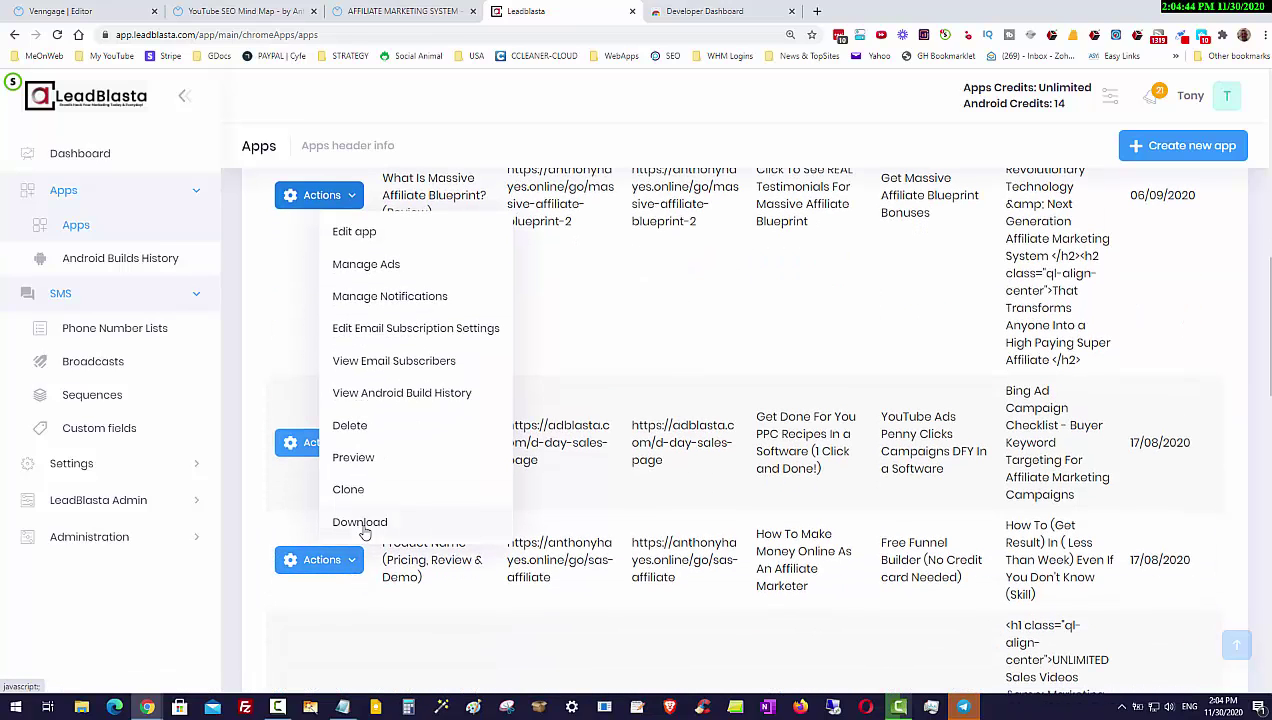
left_click(366, 529)
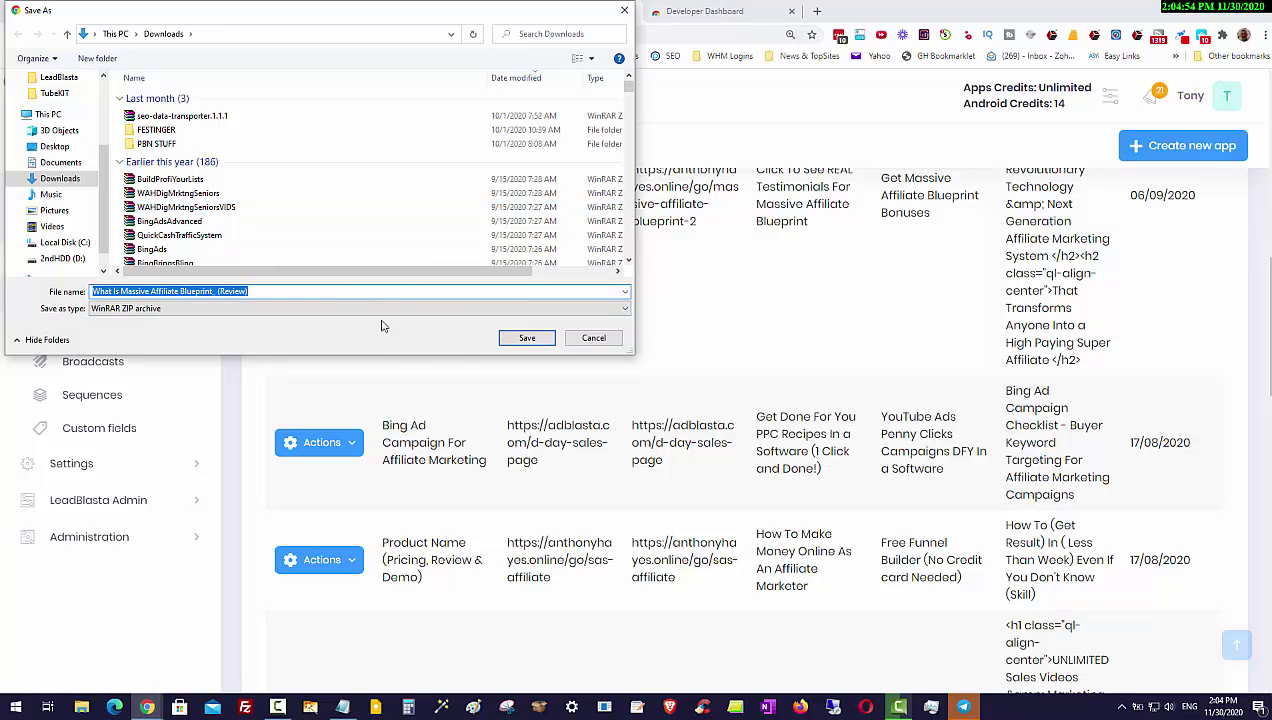
left_click(594, 340)
Step: Switch to the Chrome Web Store Developer Dashboard, open the ZIP upload for a new item, and cancel it
left_click(750, 14)
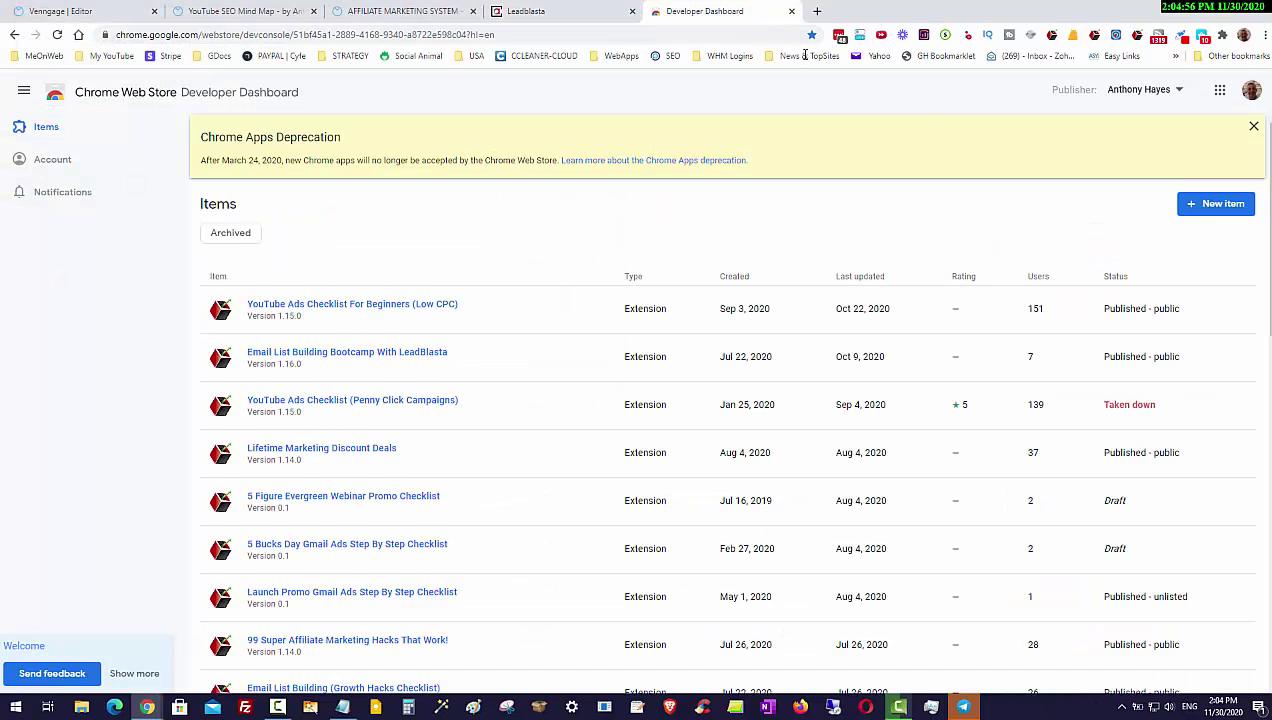
left_click(1204, 210)
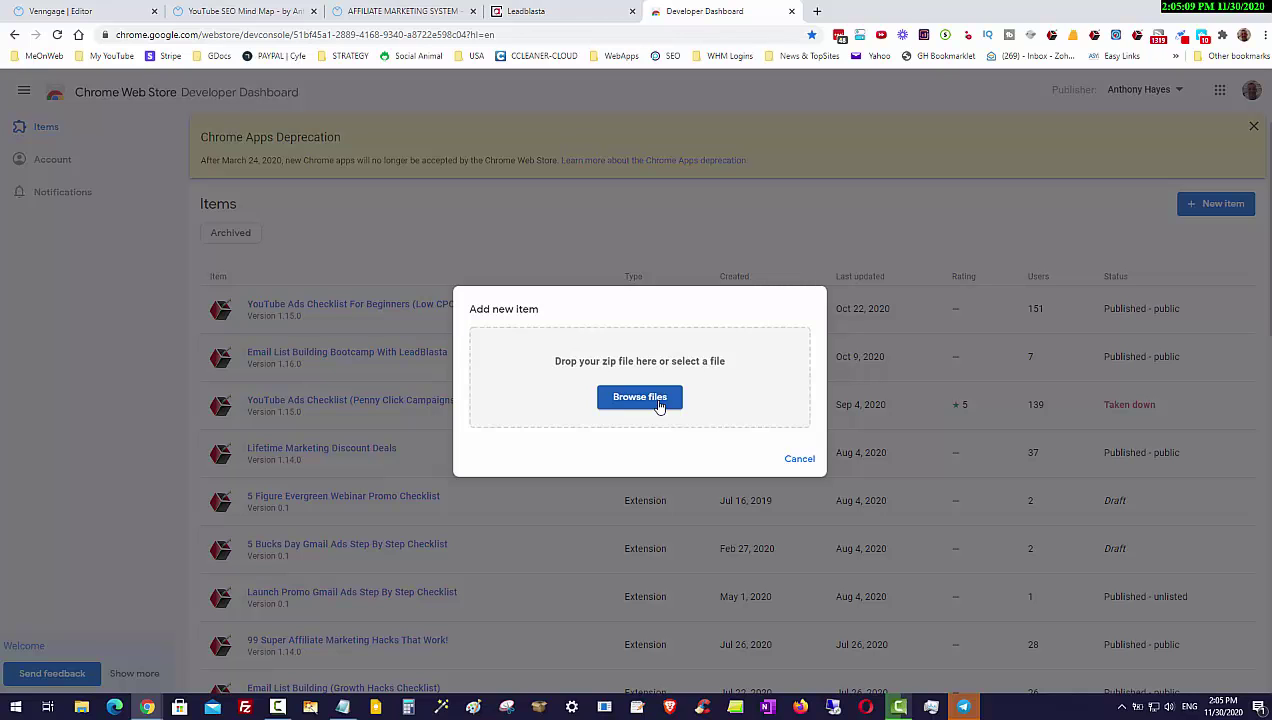
left_click(799, 458)
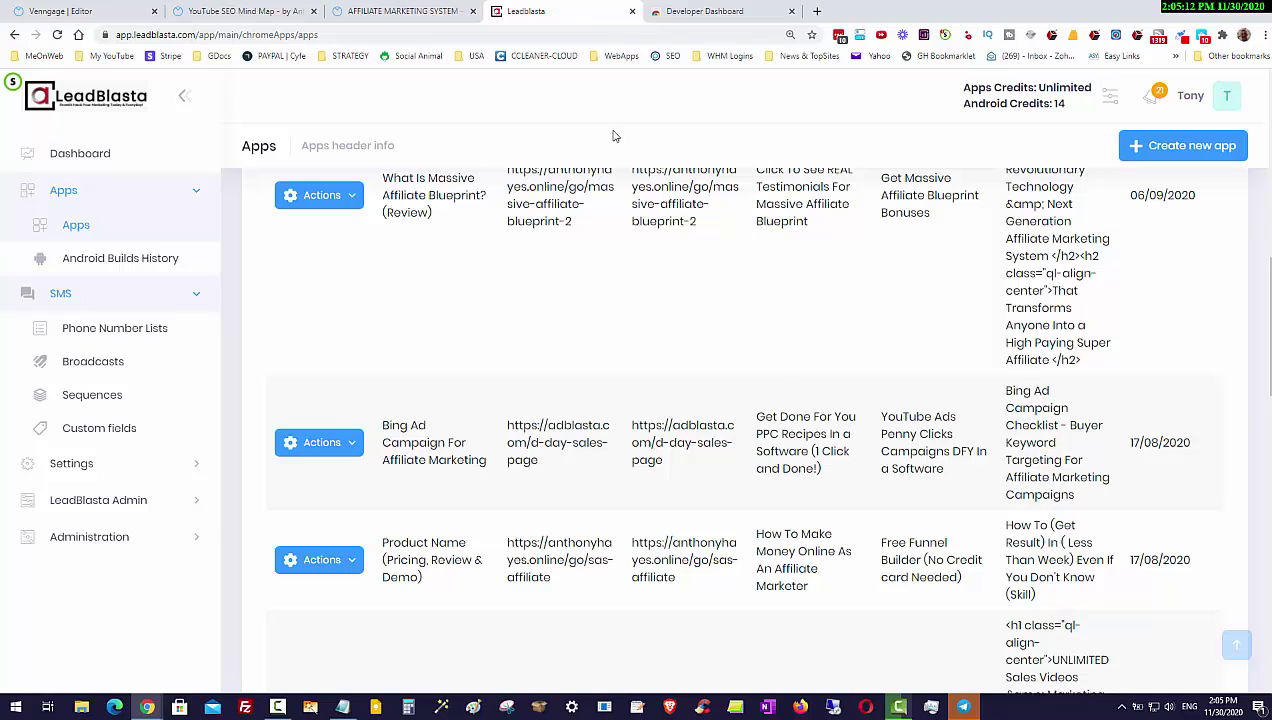
Step: In LeadBlasta, open "What Is Massive Affiliate Blueprint? (Review)" for editing and review its categories and available app actions
scroll(760, 402, "up", 5)
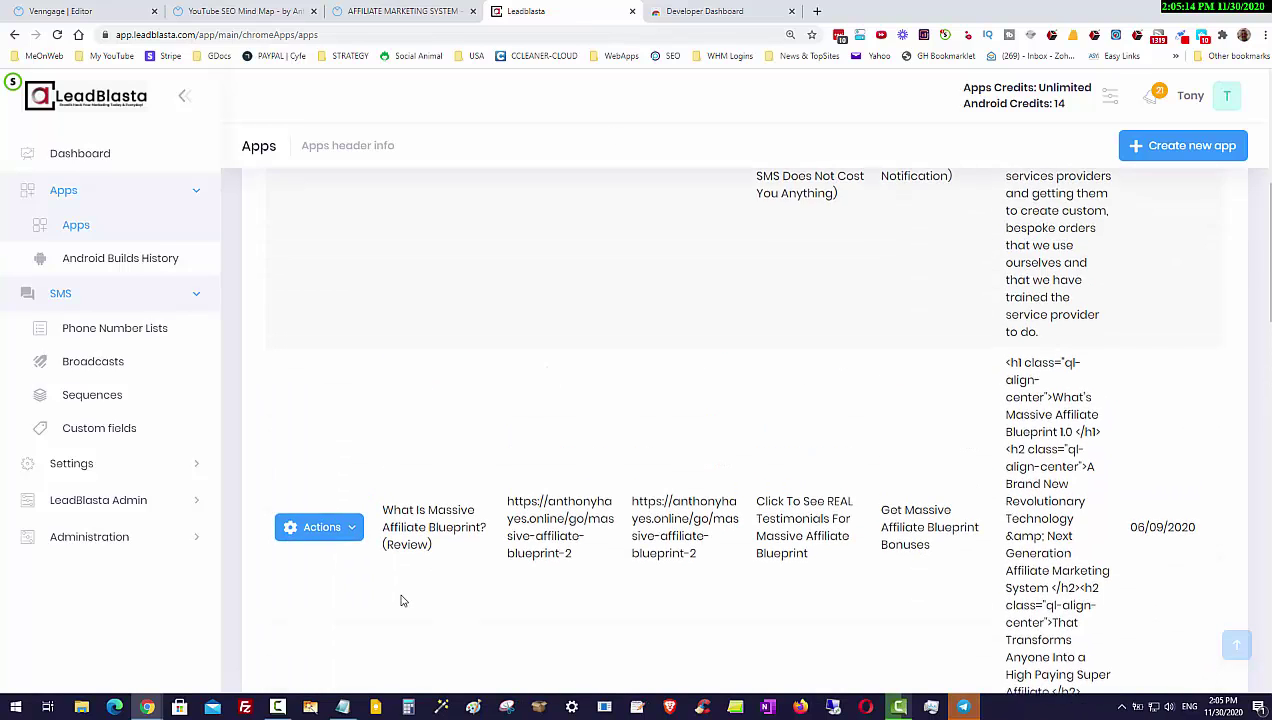
scroll(400, 599, "down", 4)
left_click(345, 265)
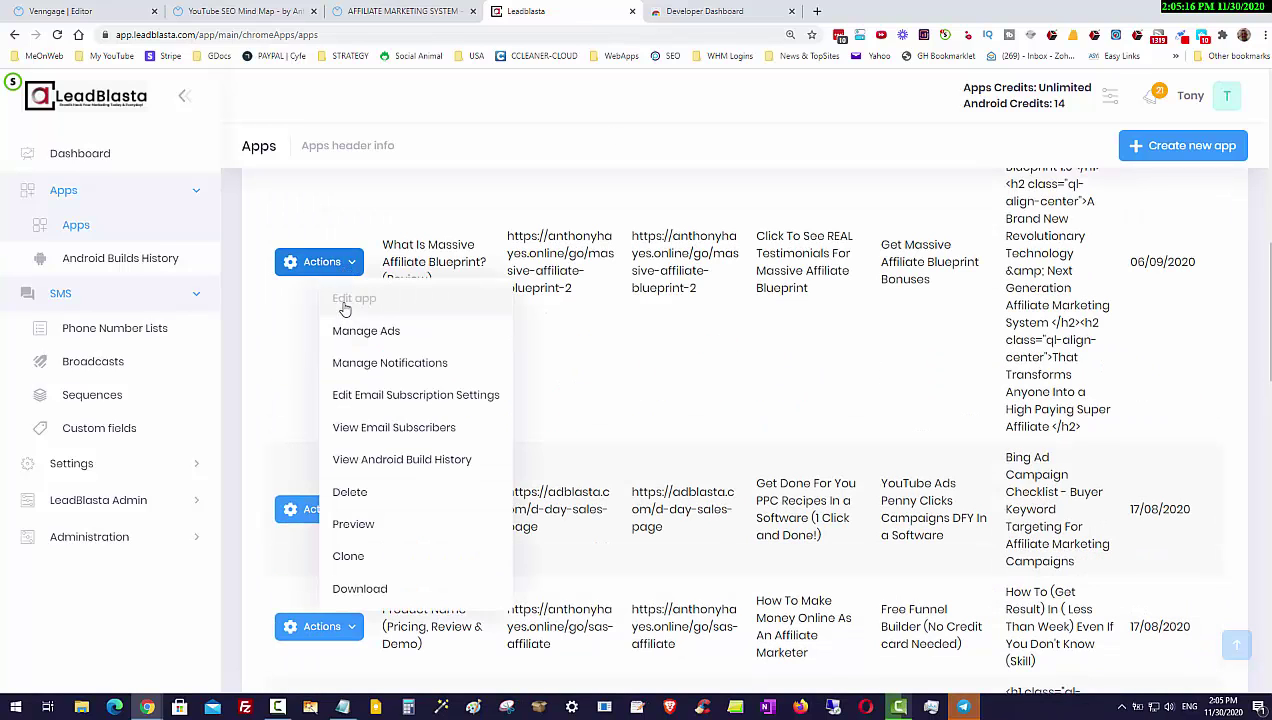
left_click(341, 298)
scroll(978, 594, "up", 15)
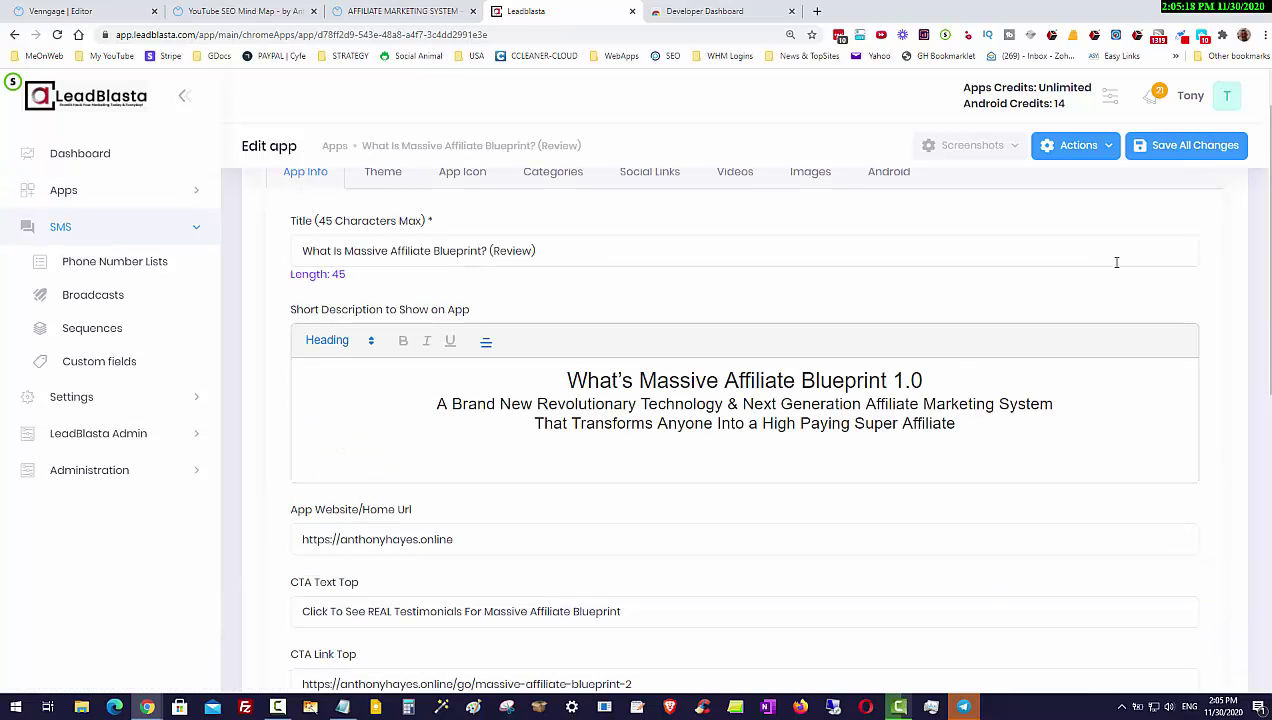
left_click(541, 176)
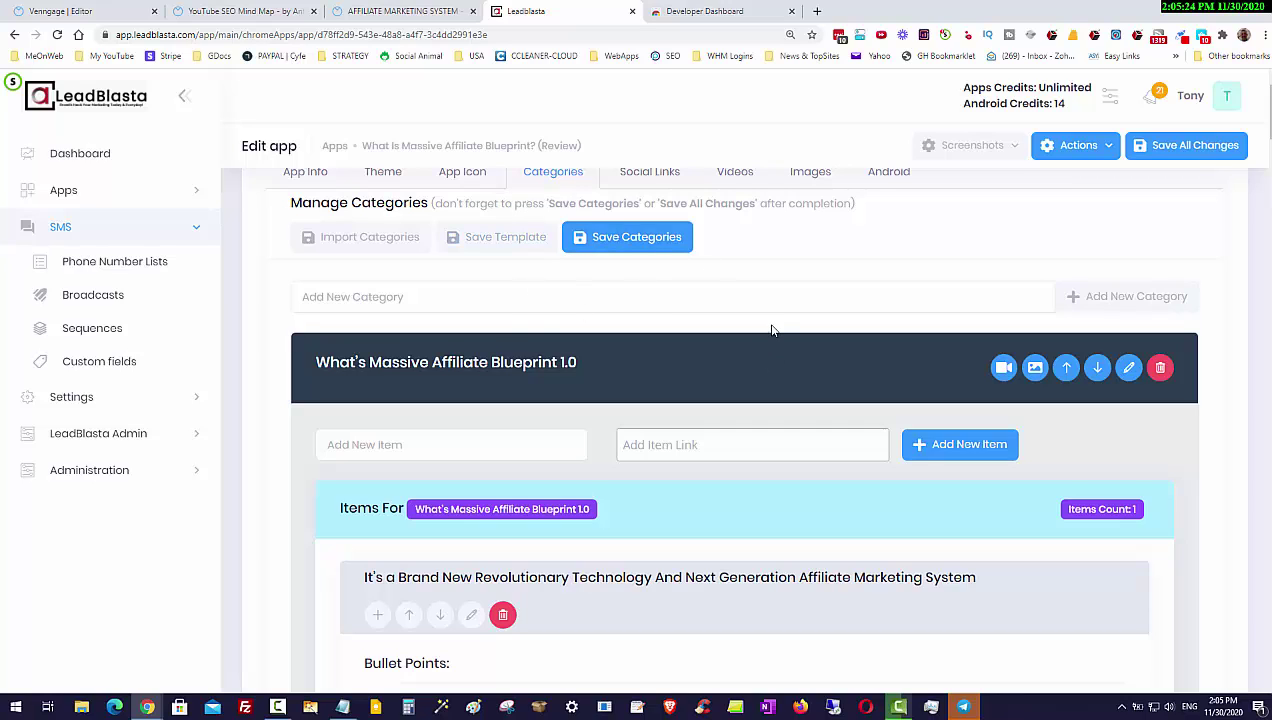
scroll(855, 292, "up", 1)
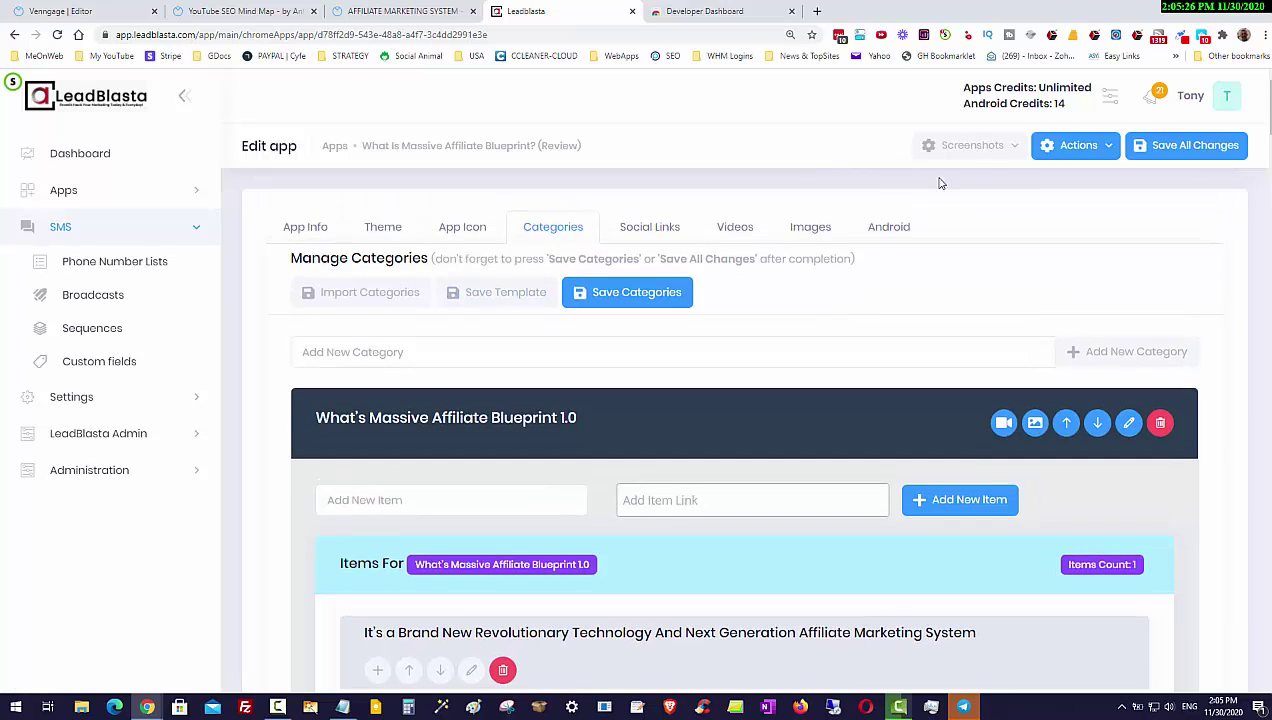
left_click(553, 236)
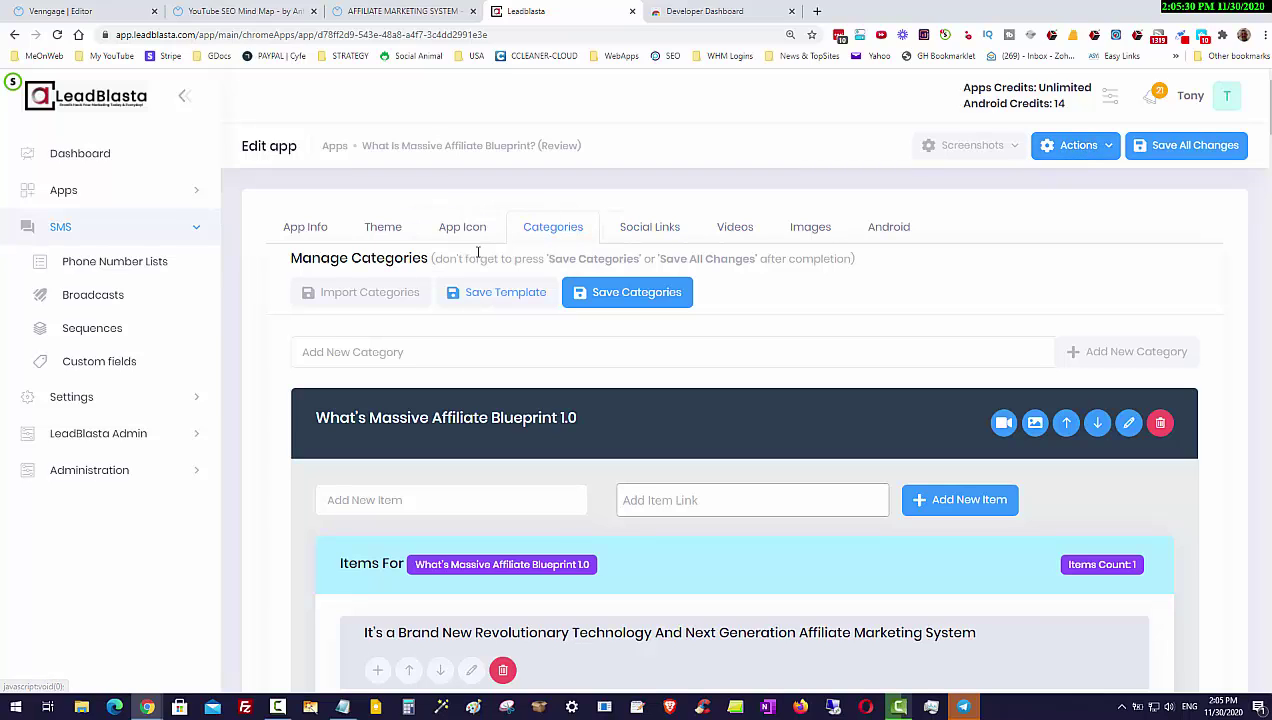
left_click(1082, 148)
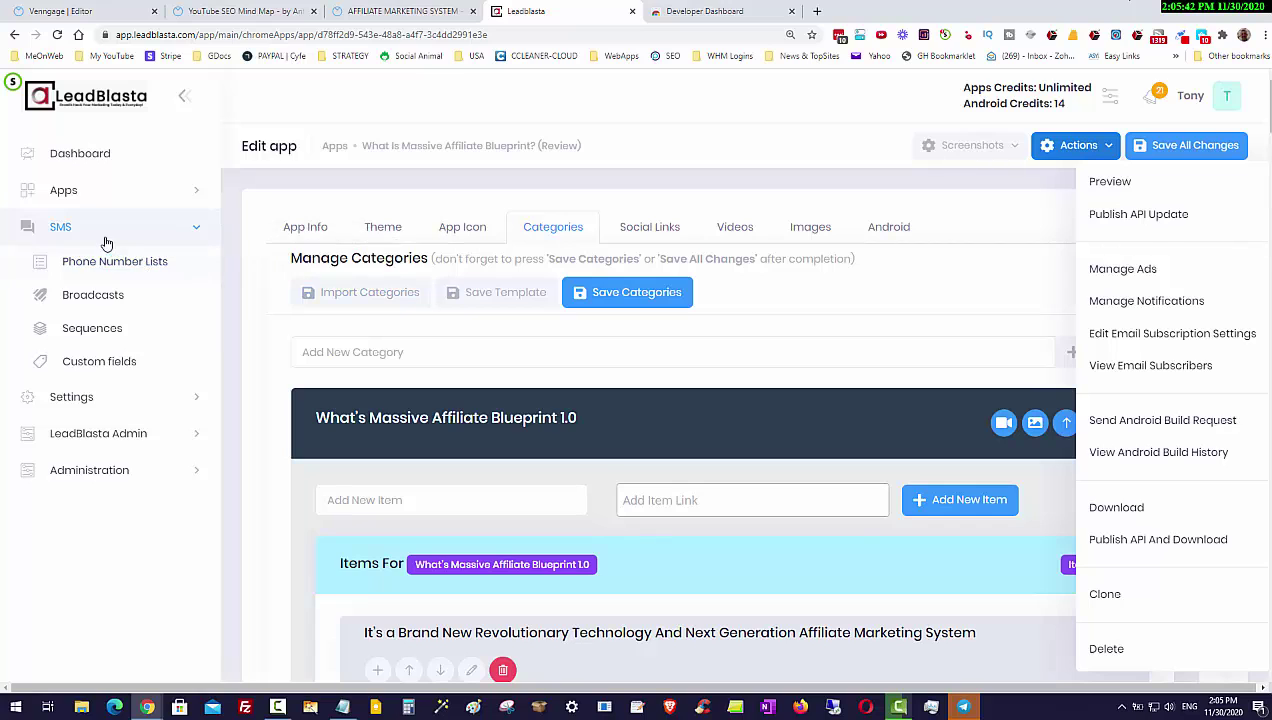
Step: Search the apps list for "youtube" and open "YouTube SEO Checklist (SEO Ranking Tool)" for editing
left_click(66, 192)
left_click(78, 226)
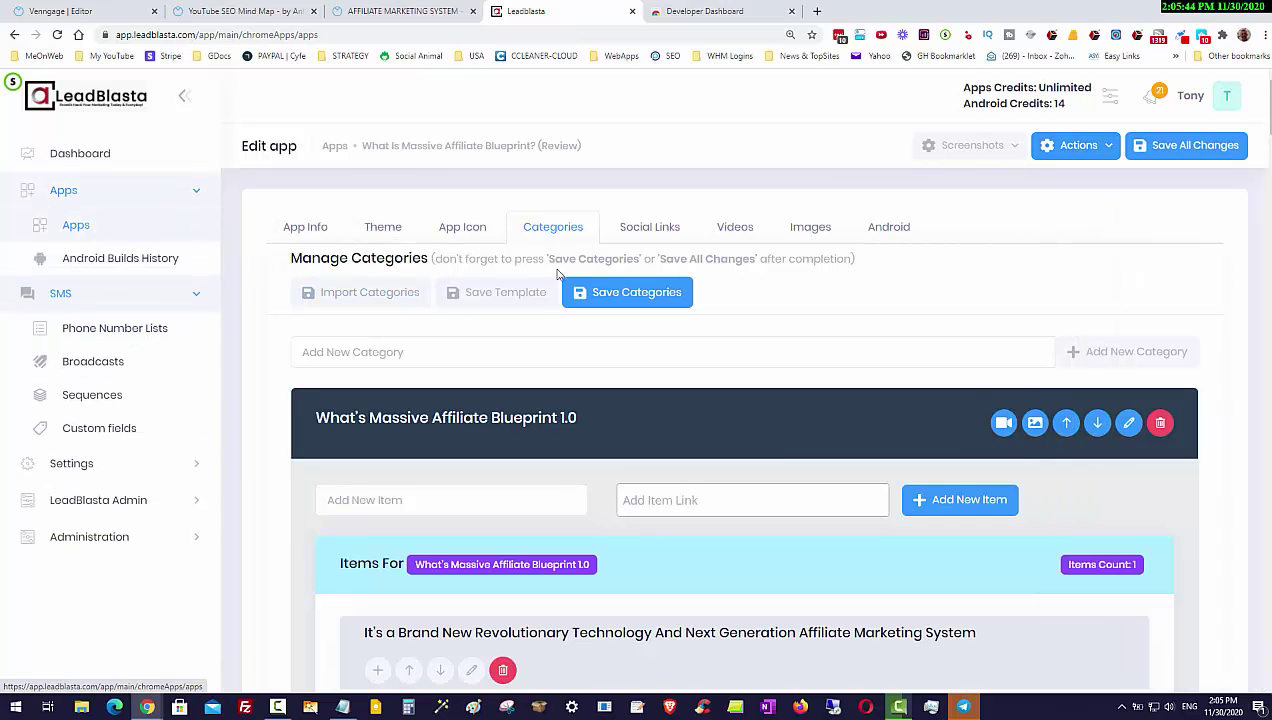
type("youtubo")
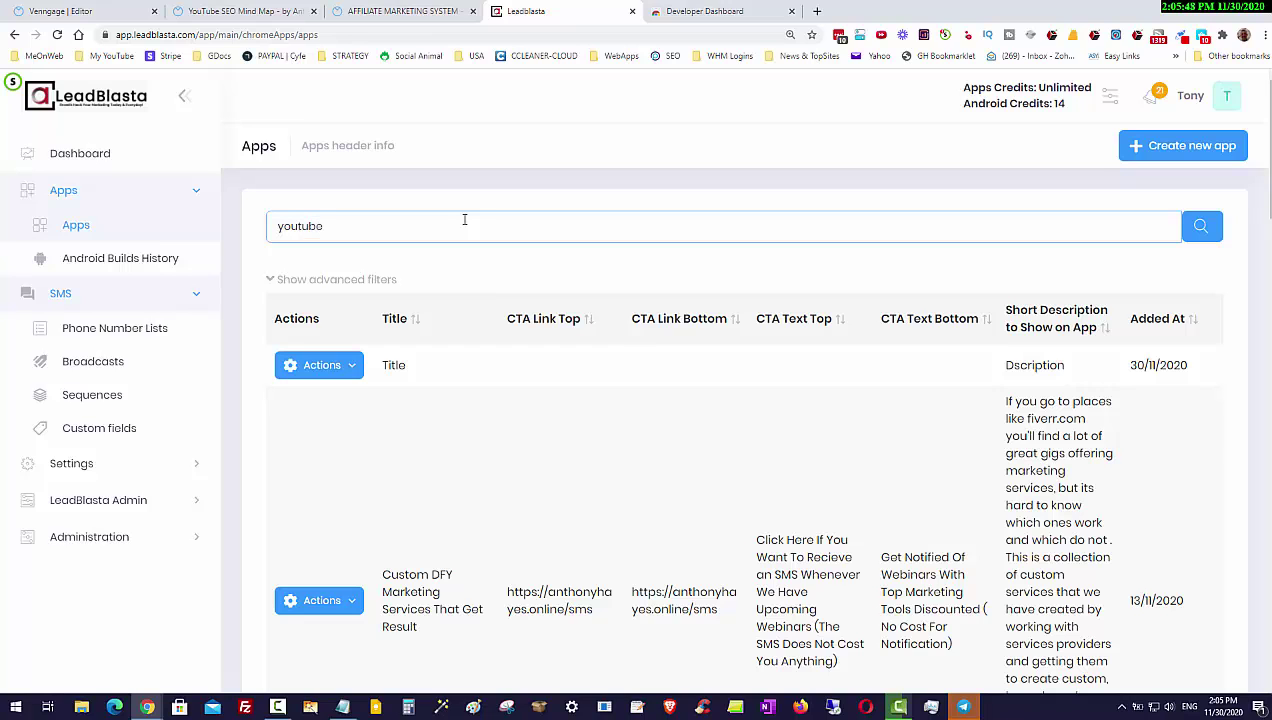
scroll(426, 503, "down", 1)
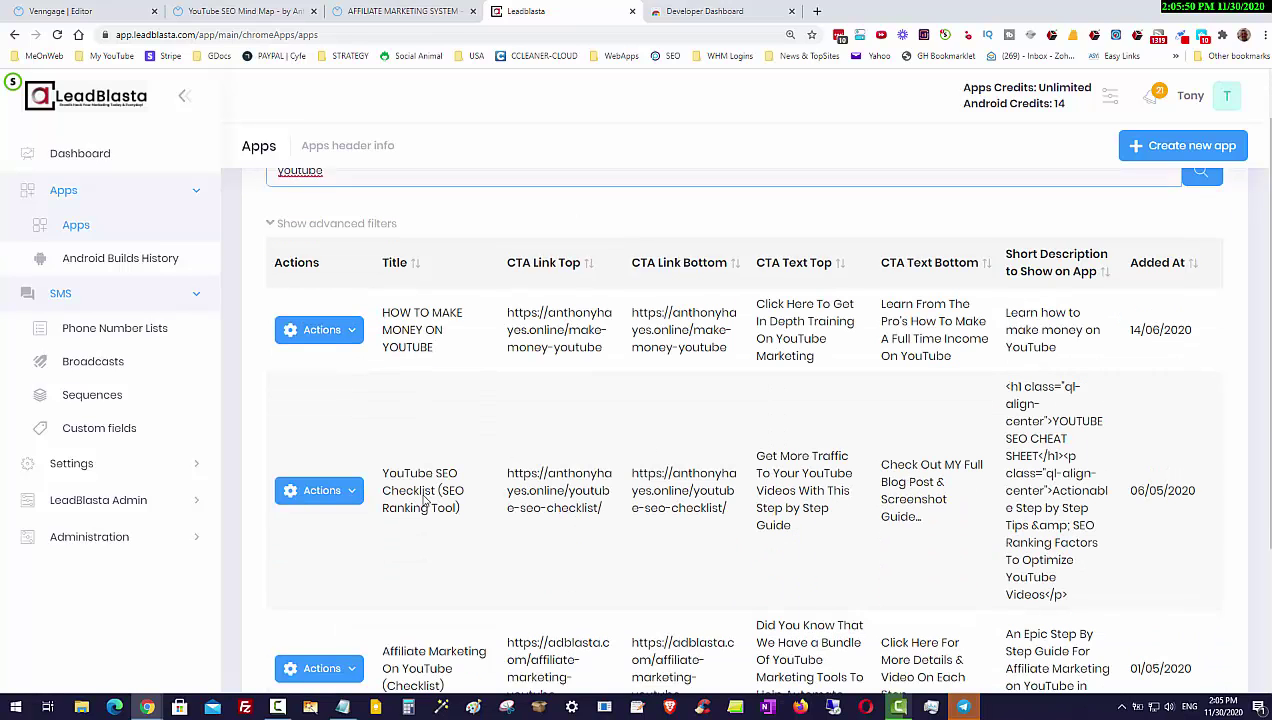
left_click(342, 481)
left_click(340, 516)
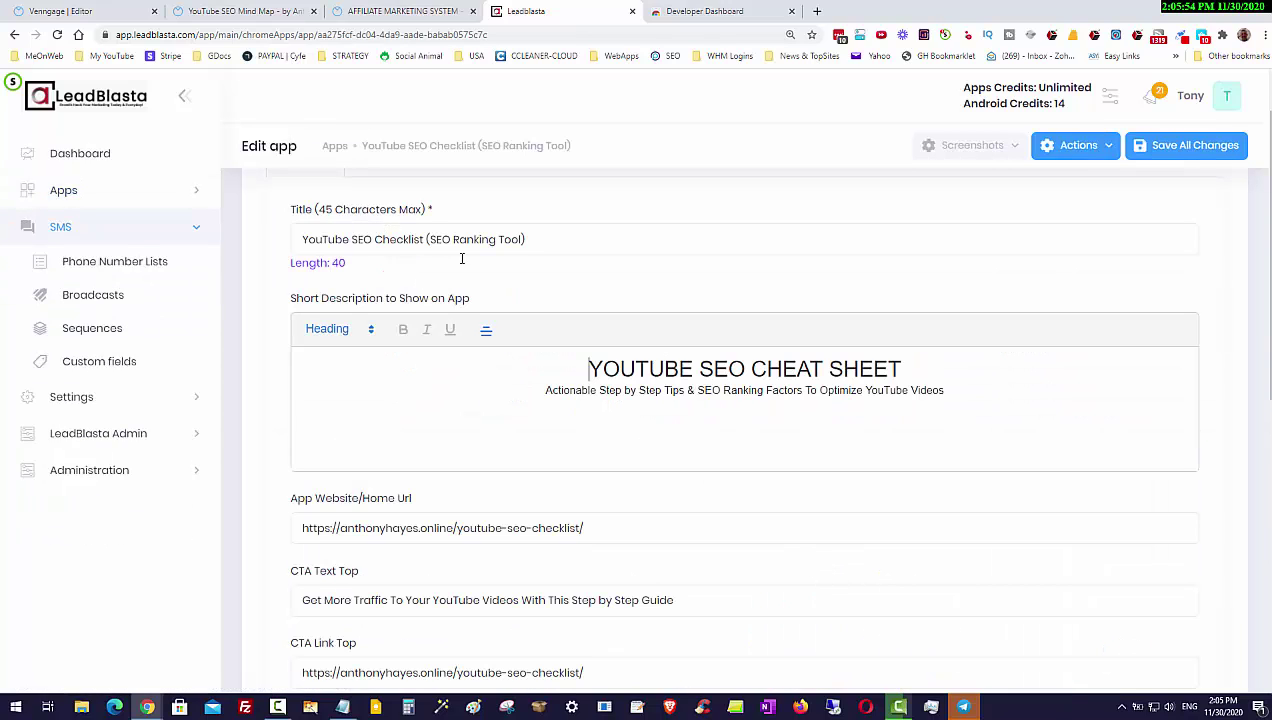
Step: Preview the Blue (Light) theme for the YouTube SEO Checklist app
scroll(462, 258, "up", 1)
left_click(400, 236)
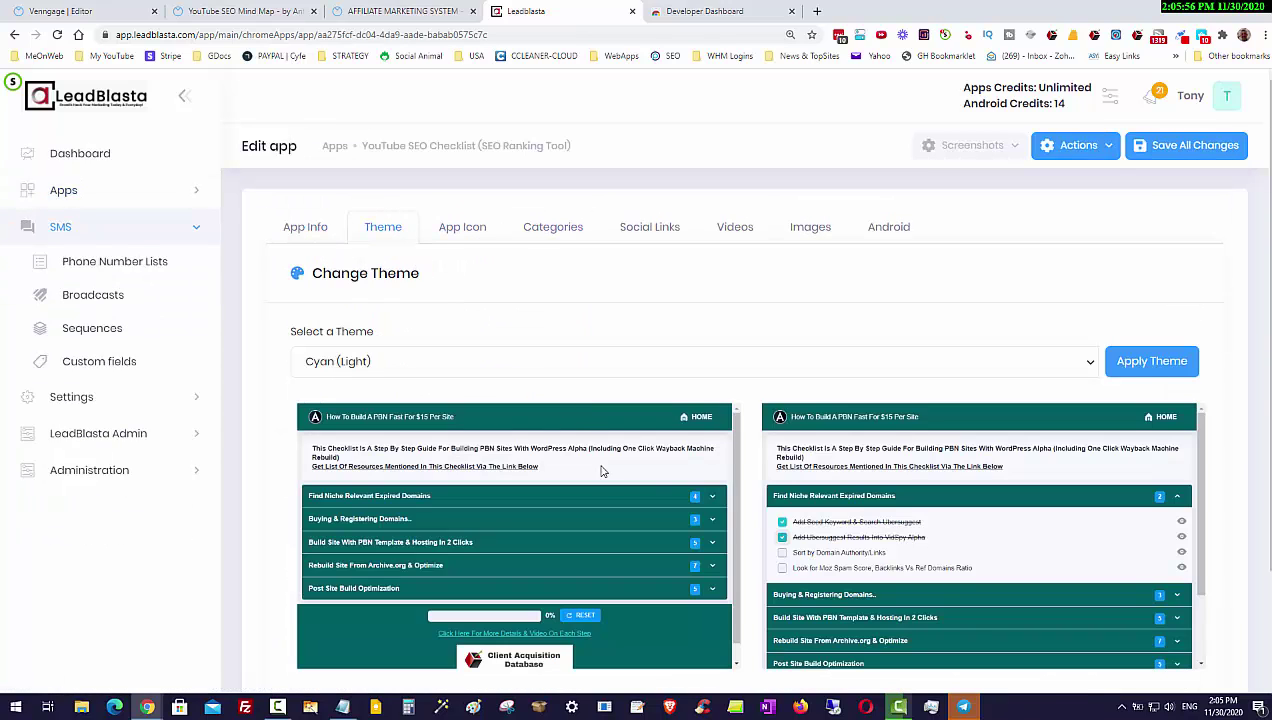
scroll(572, 355, "down", 2)
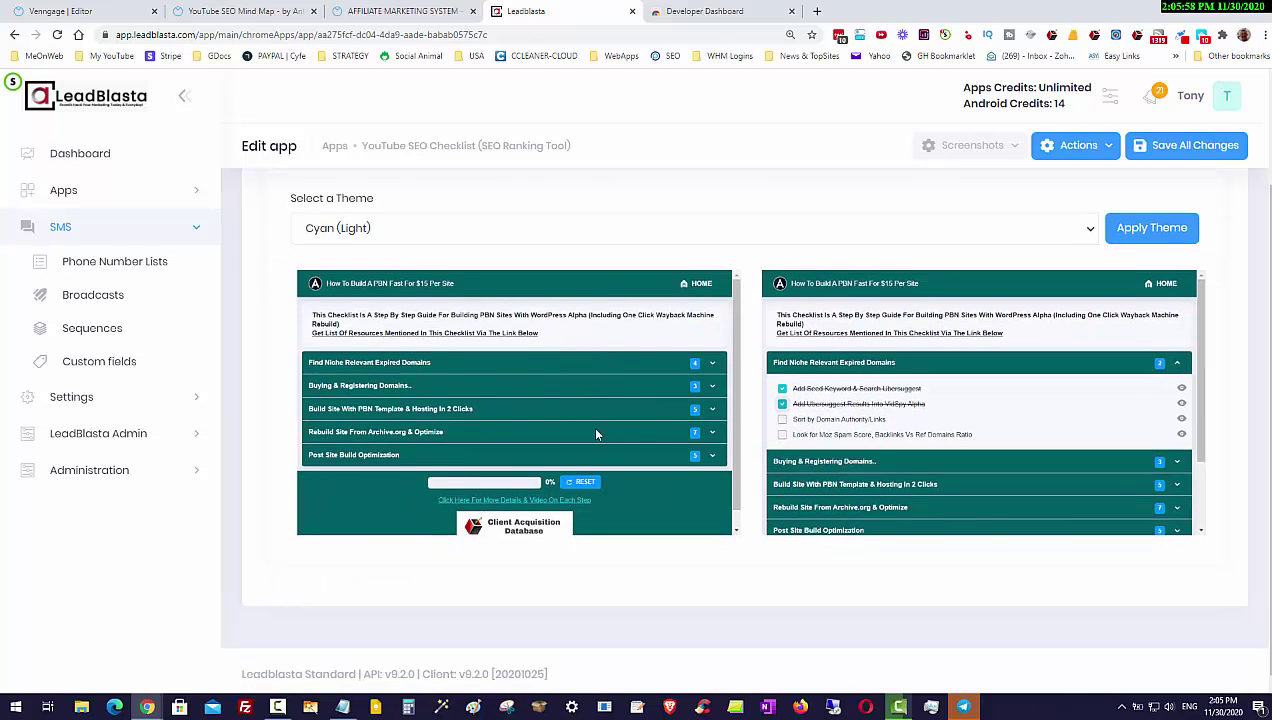
scroll(596, 433, "up", 2)
left_click(341, 362)
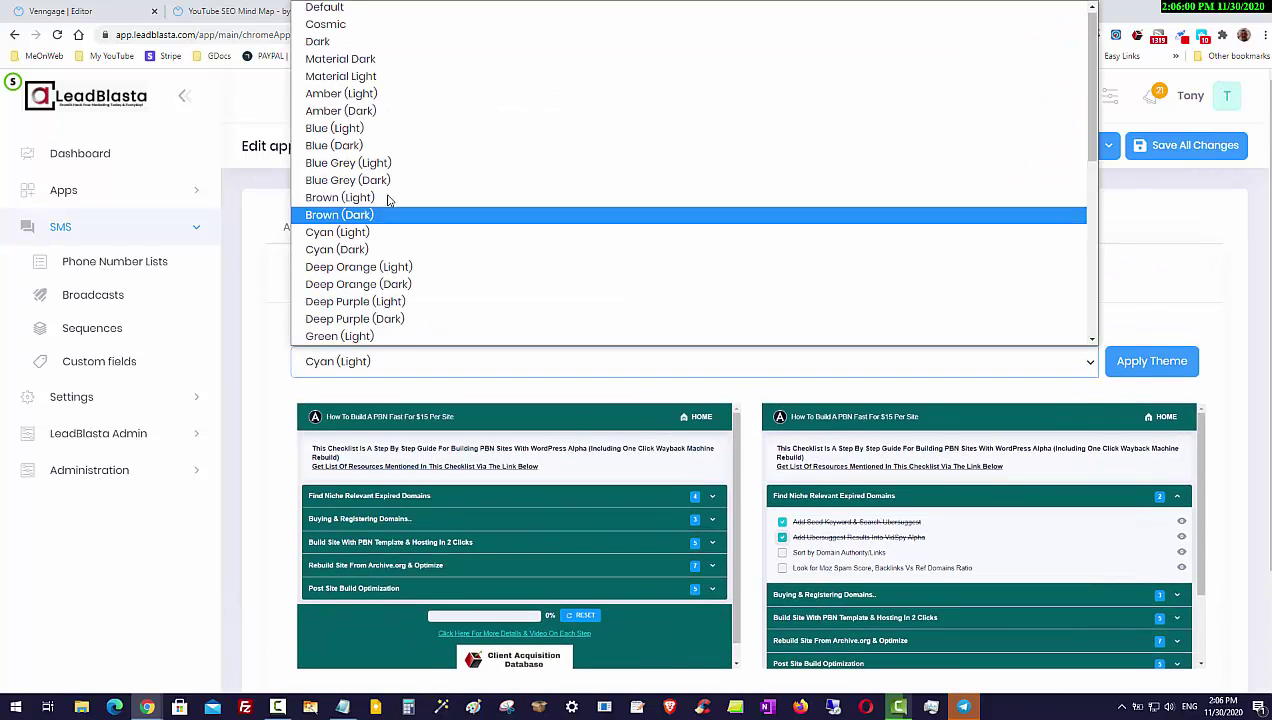
left_click(335, 128)
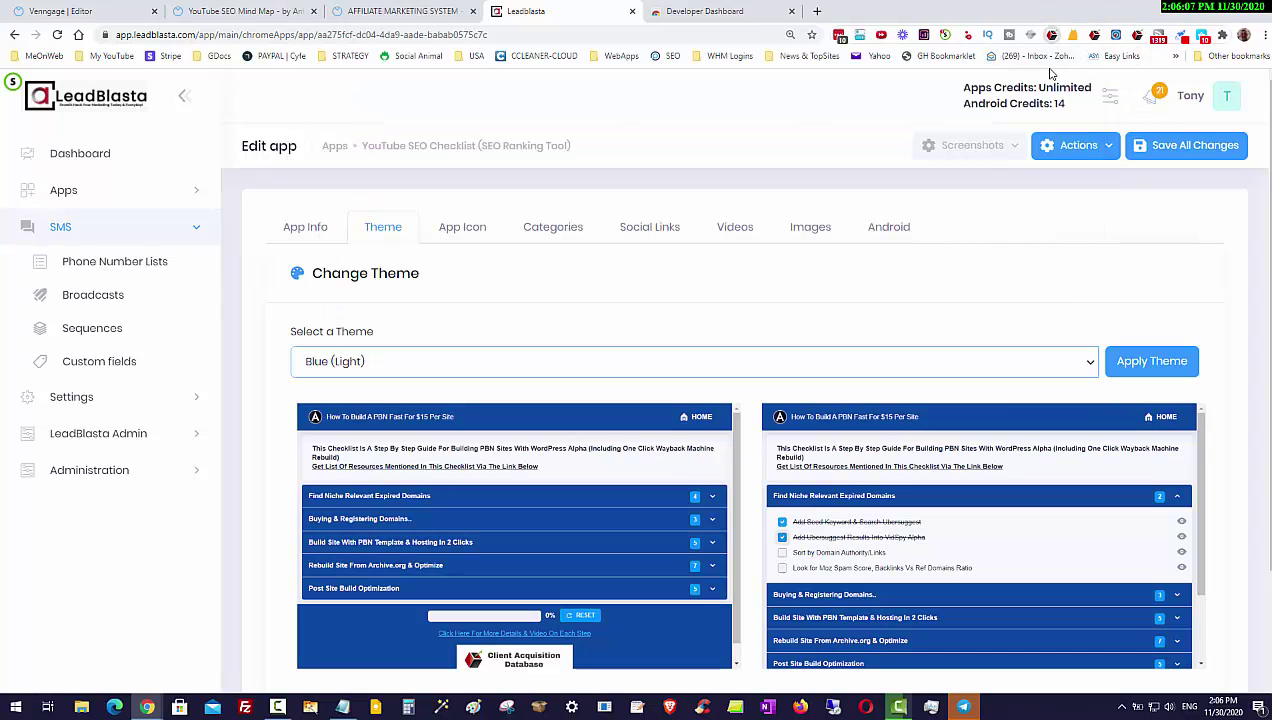
Step: Apply the Blue (Light) theme to the YouTube SEO Checklist app with an API update and check it in the installed extension
left_click(1051, 34)
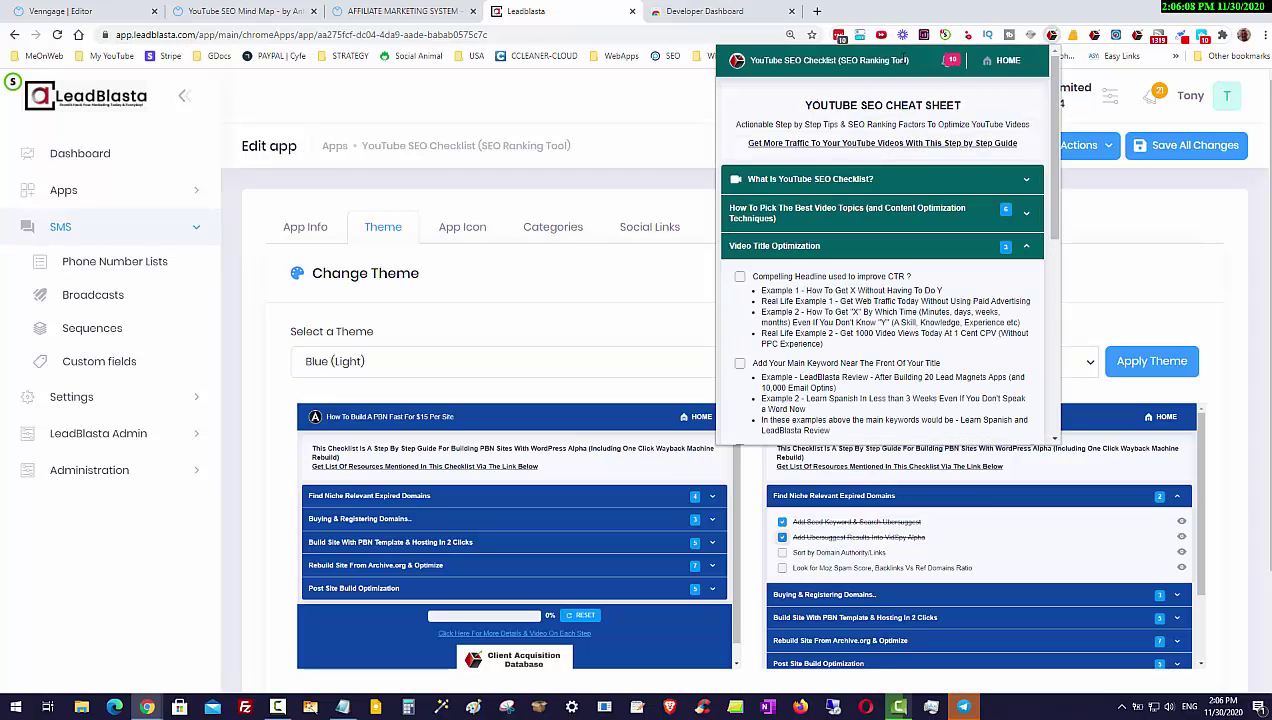
left_click(526, 326)
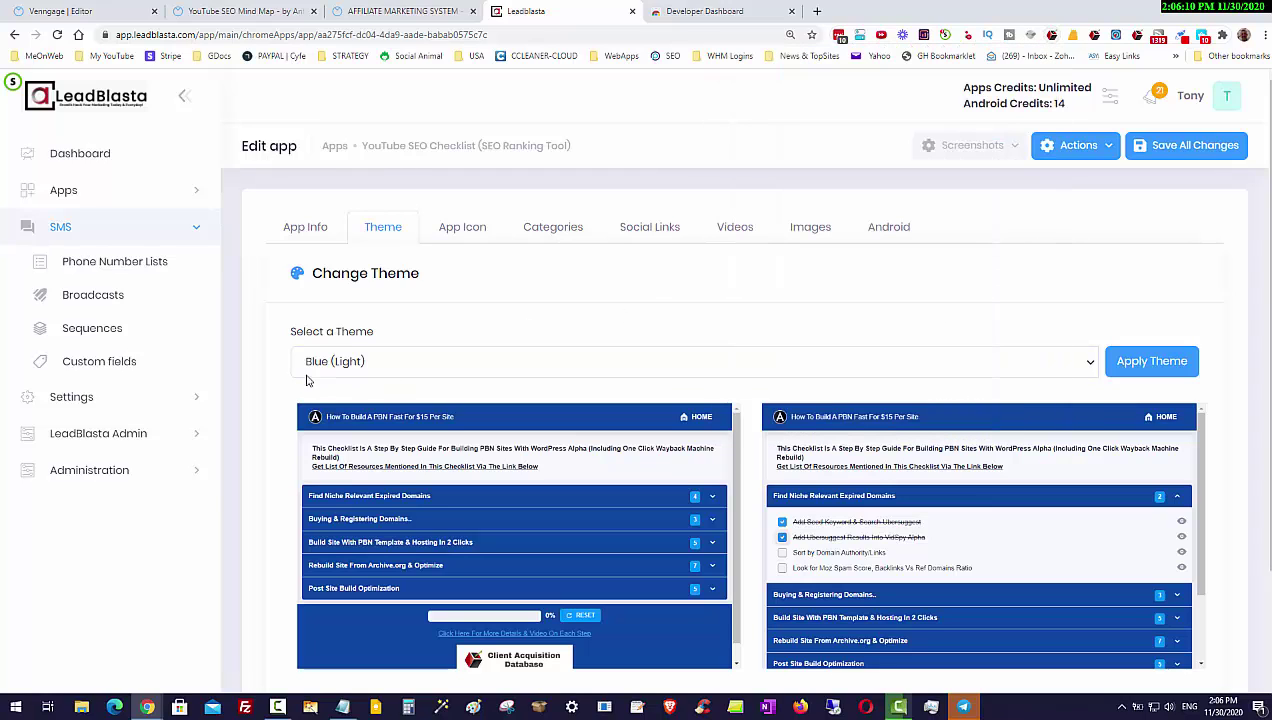
left_click(1150, 361)
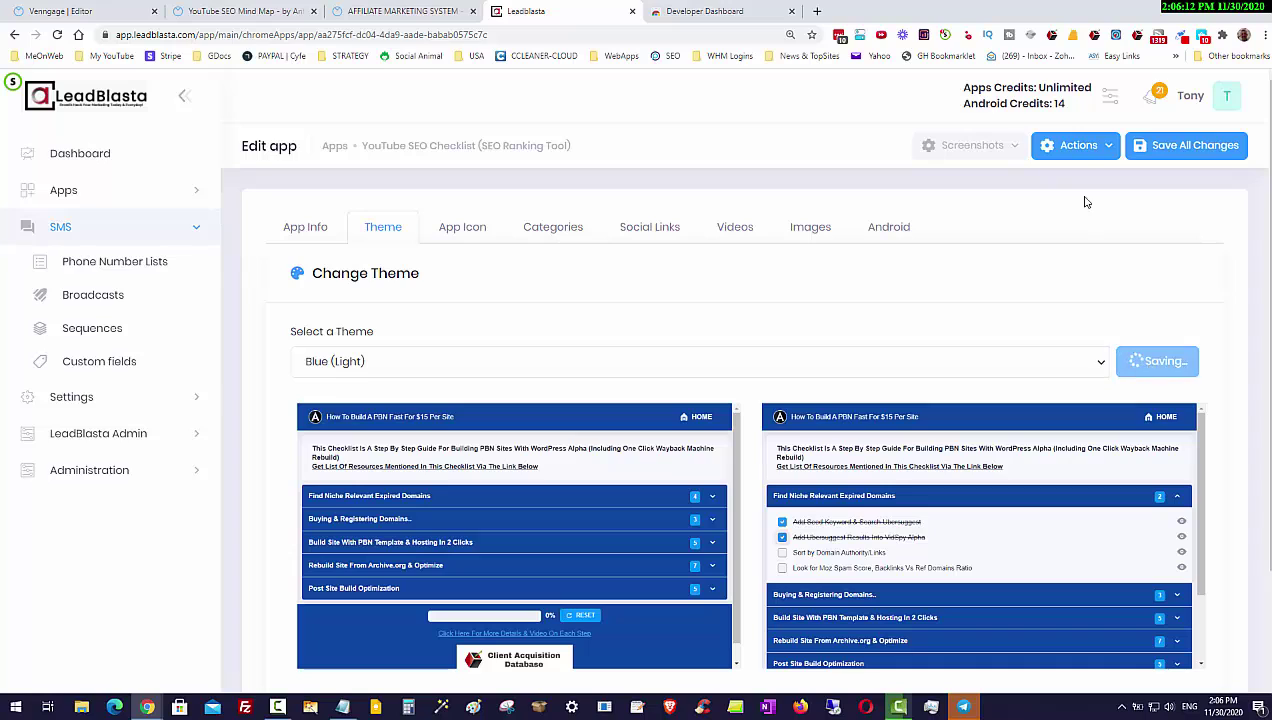
left_click(1092, 148)
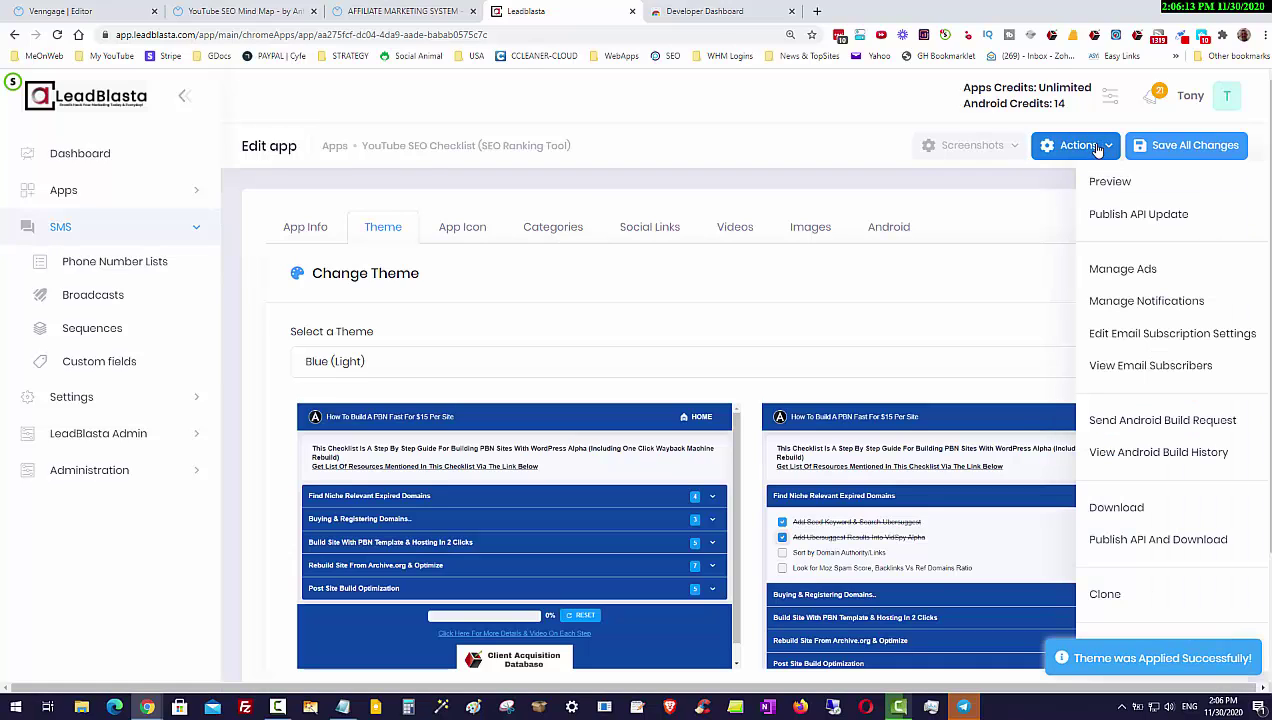
left_click(1110, 216)
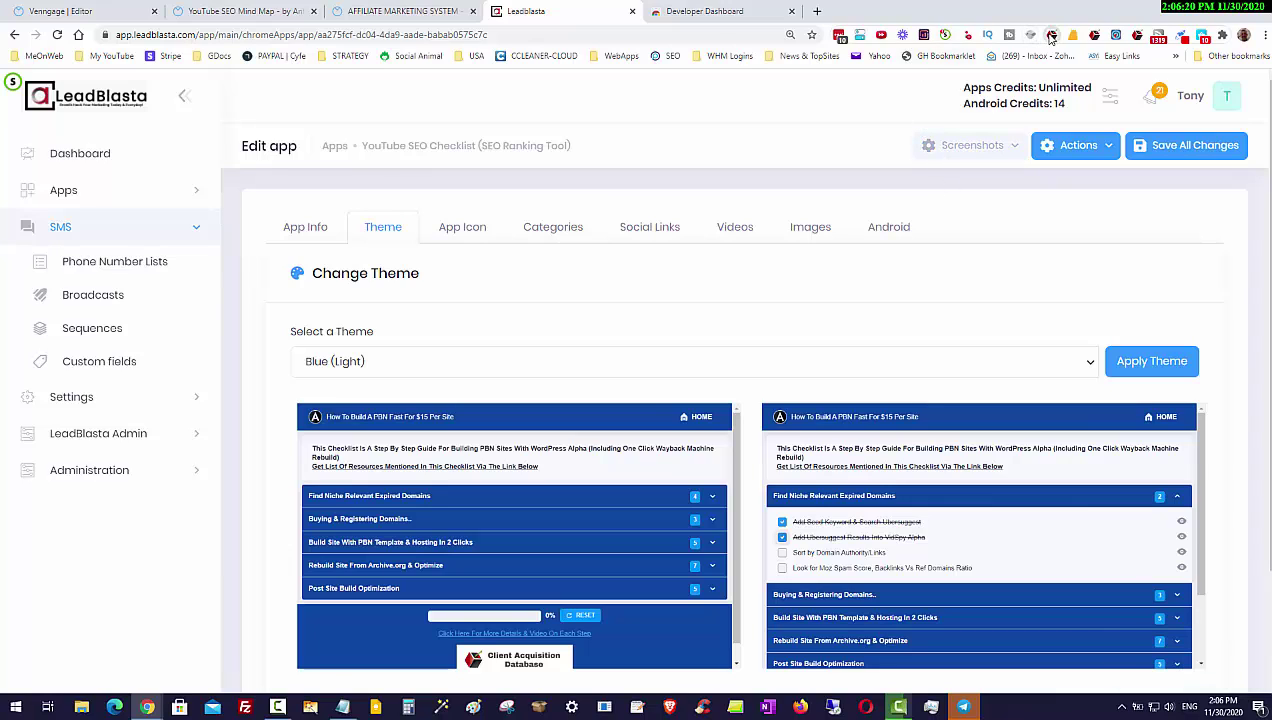
left_click(1050, 37)
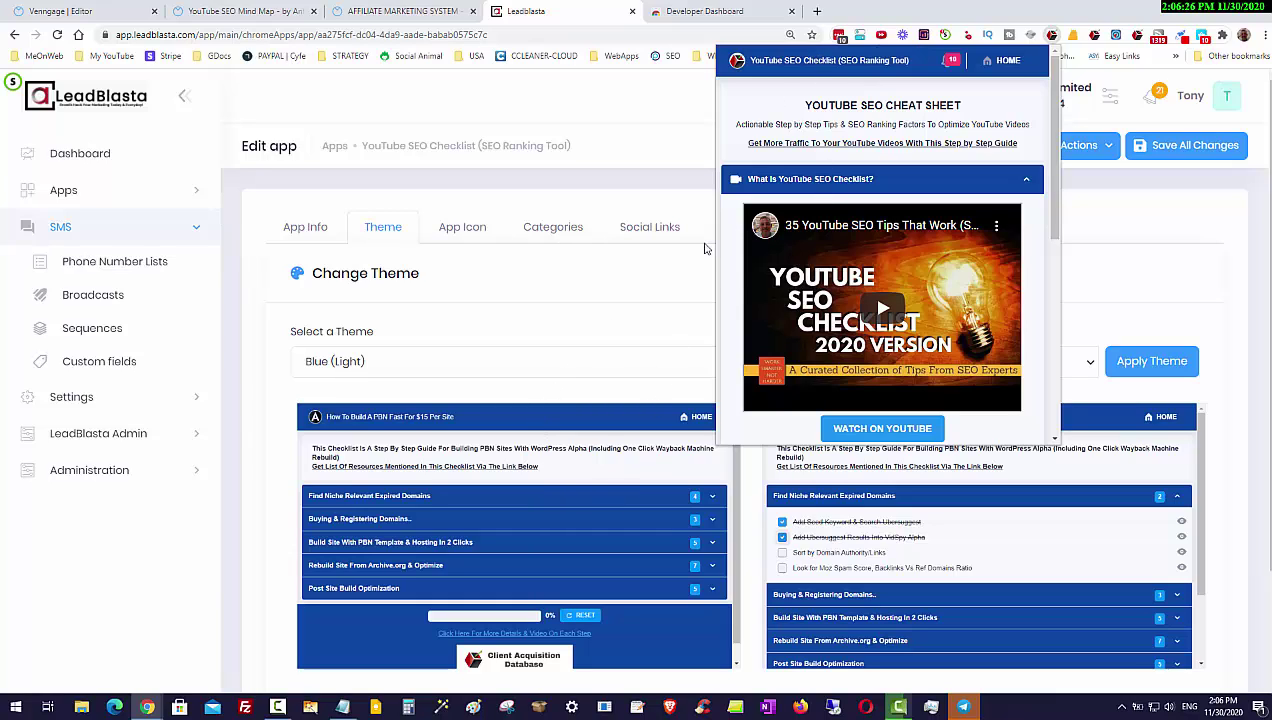
left_click(1200, 294)
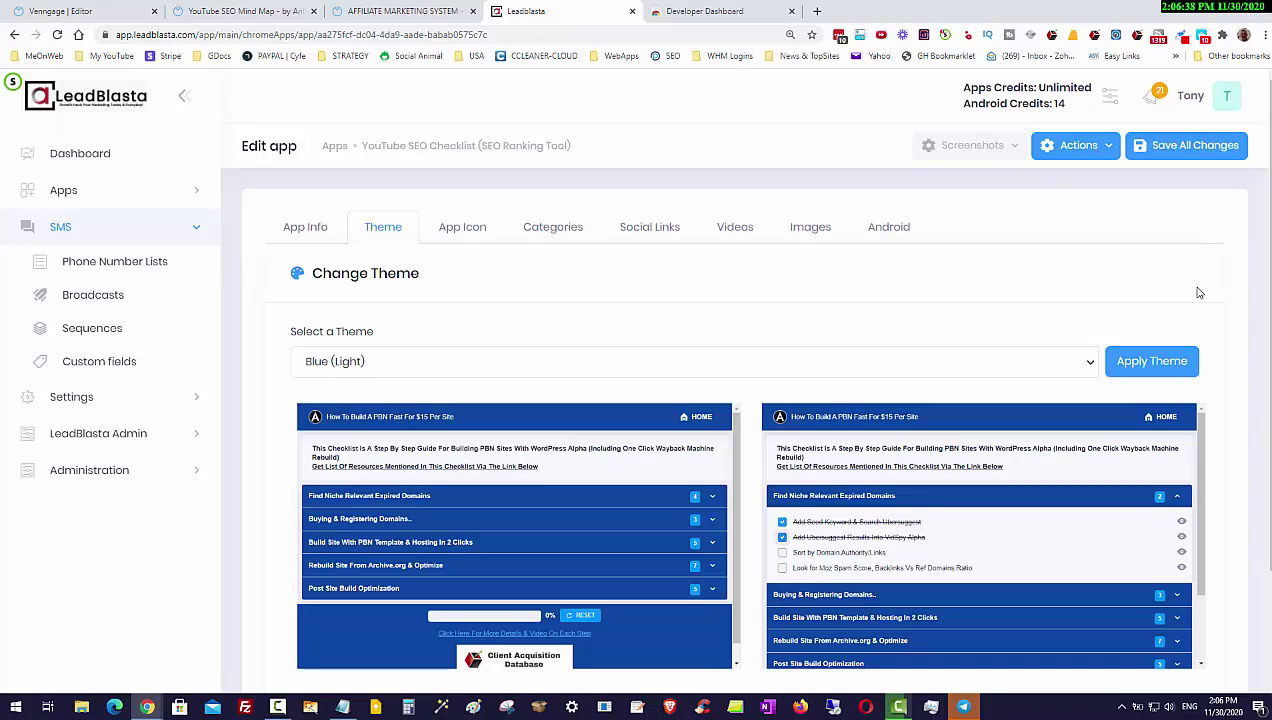
Step: Preview the "Recommended Tools" and "LeadBlasta Chrome Store Extension On Page SEO Tips" category templates for import, and cancel the import
left_click(570, 230)
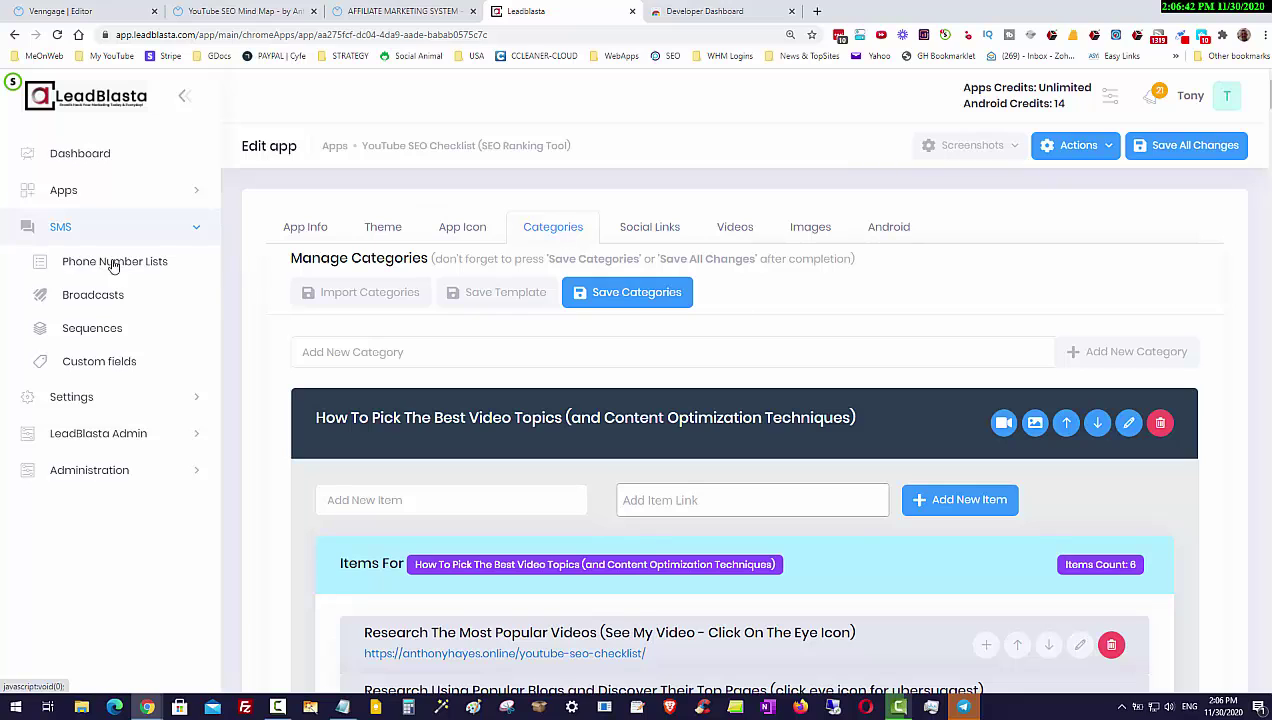
left_click(334, 292)
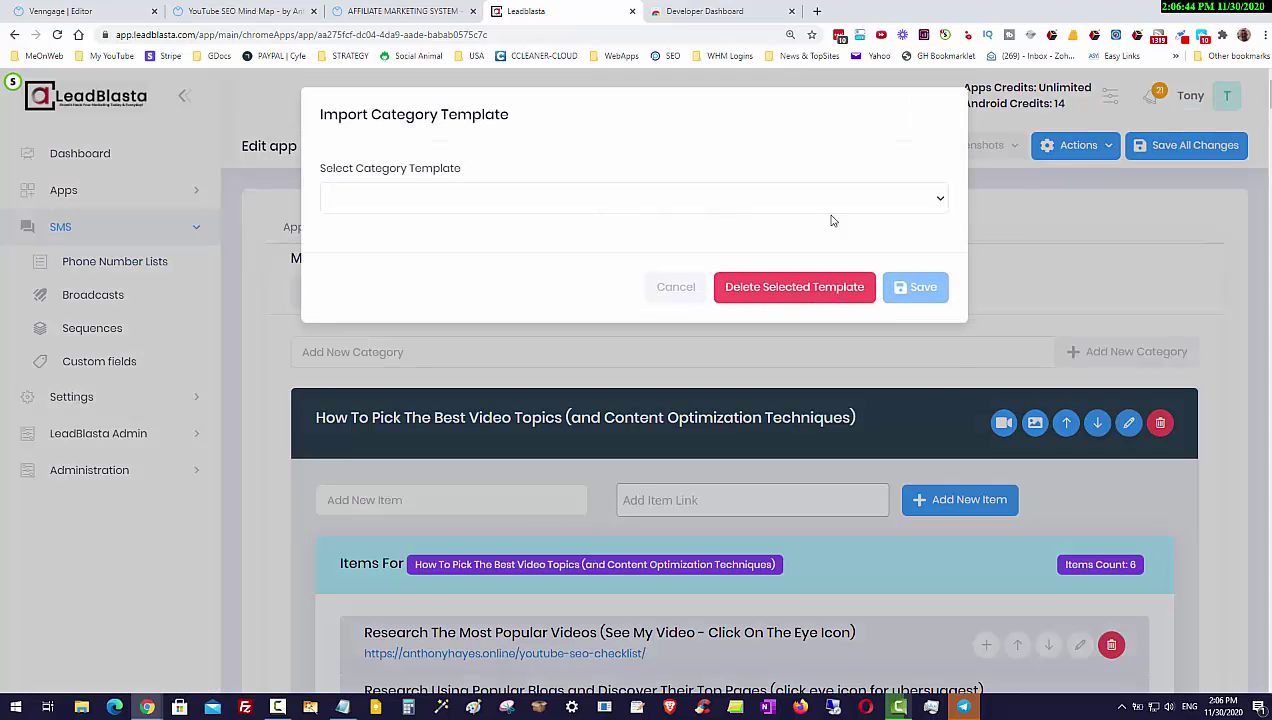
left_click(877, 208)
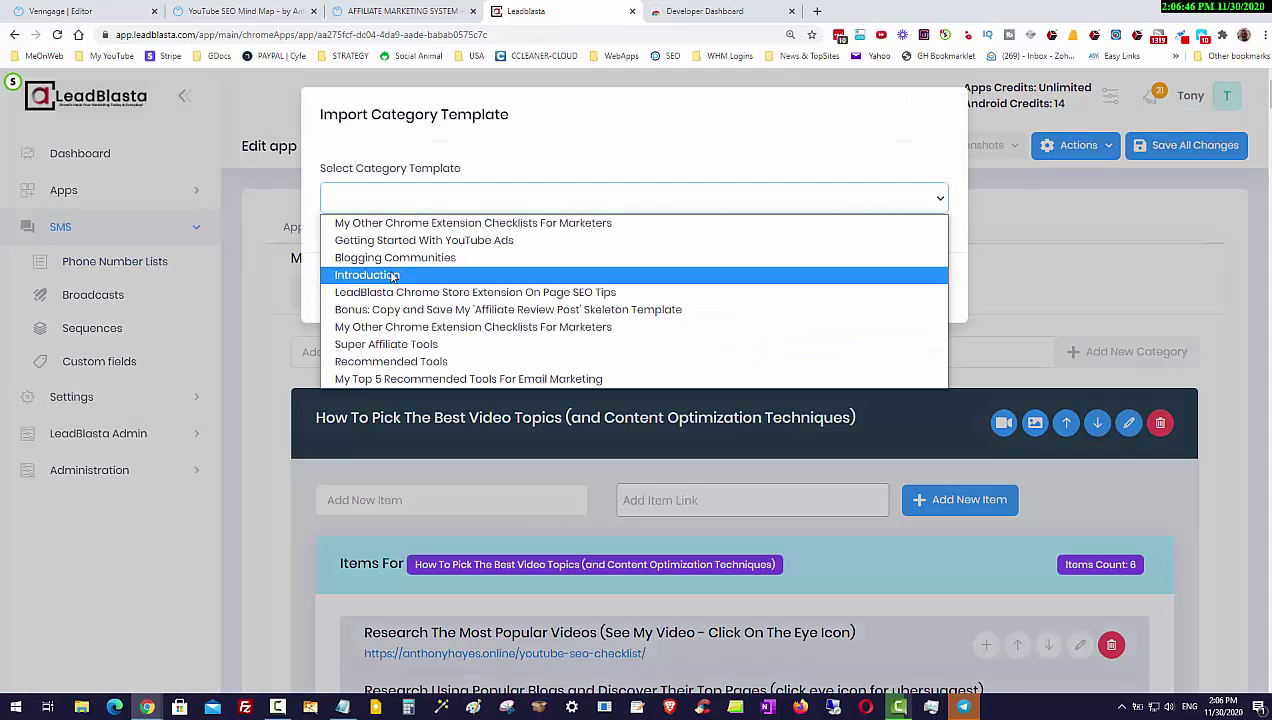
left_click(407, 360)
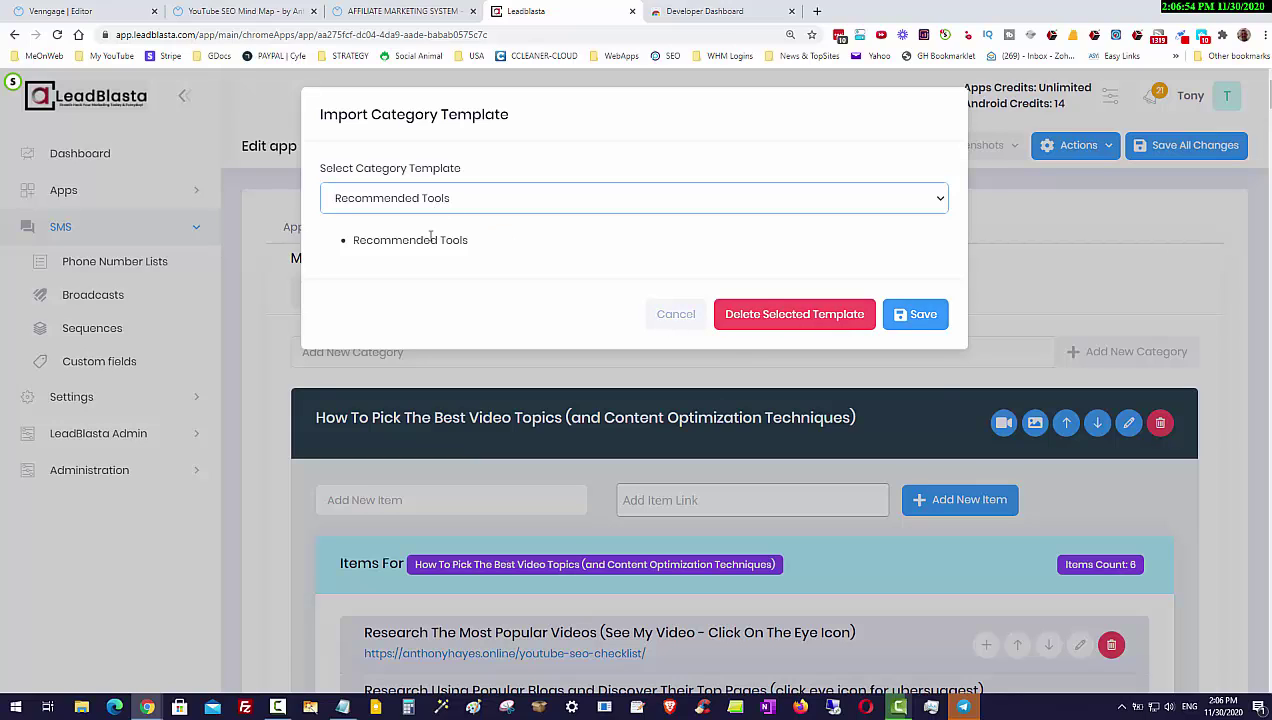
left_click(444, 198)
left_click(419, 303)
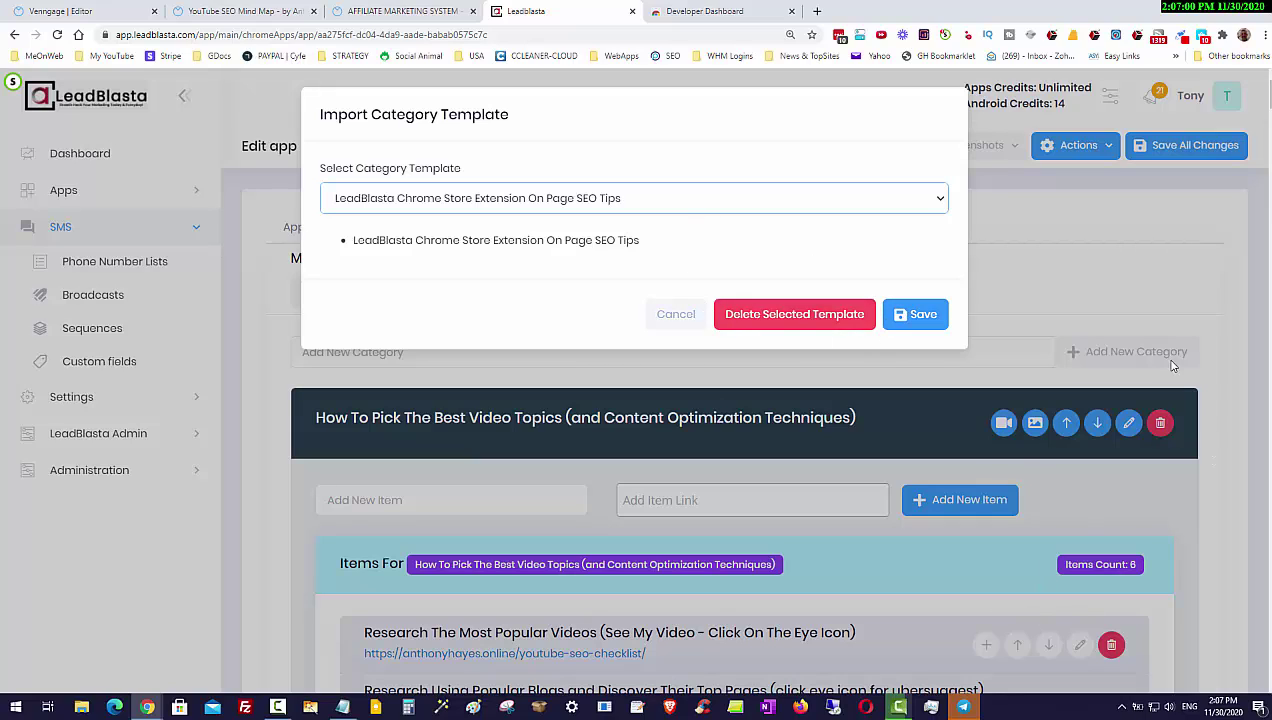
left_click(677, 316)
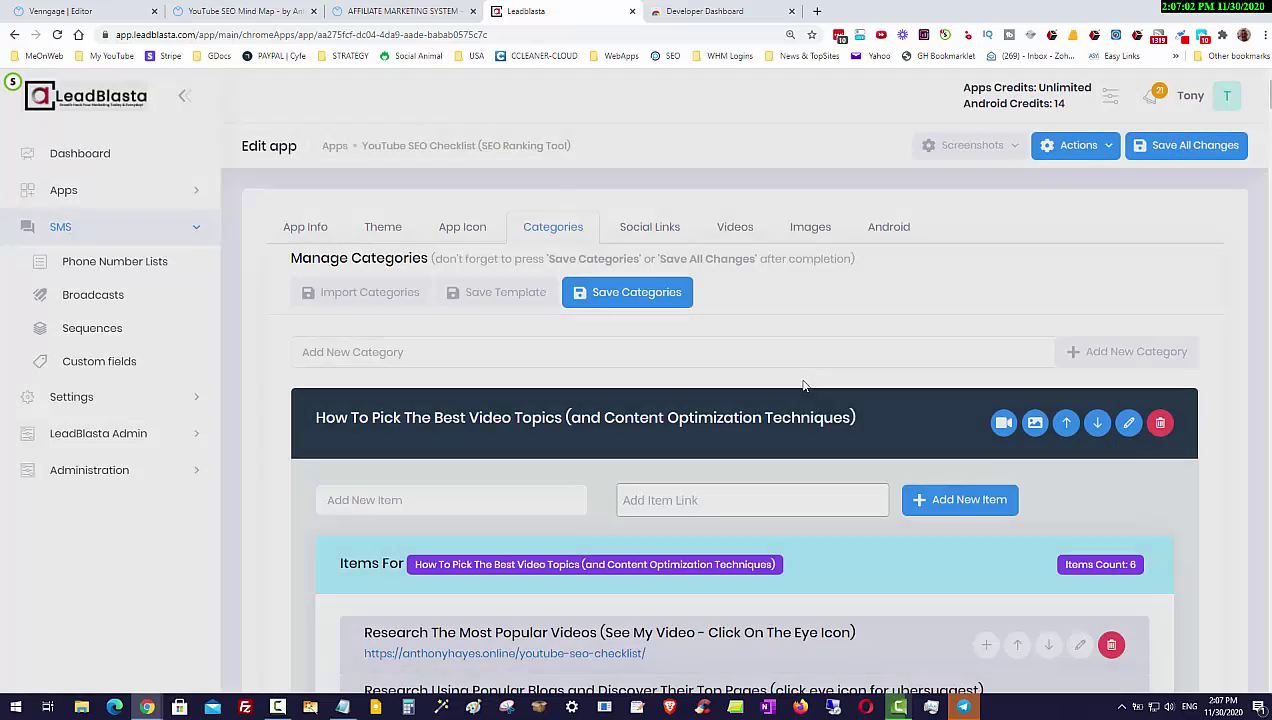
scroll(869, 430, "down", 4)
scroll(876, 409, "up", 4)
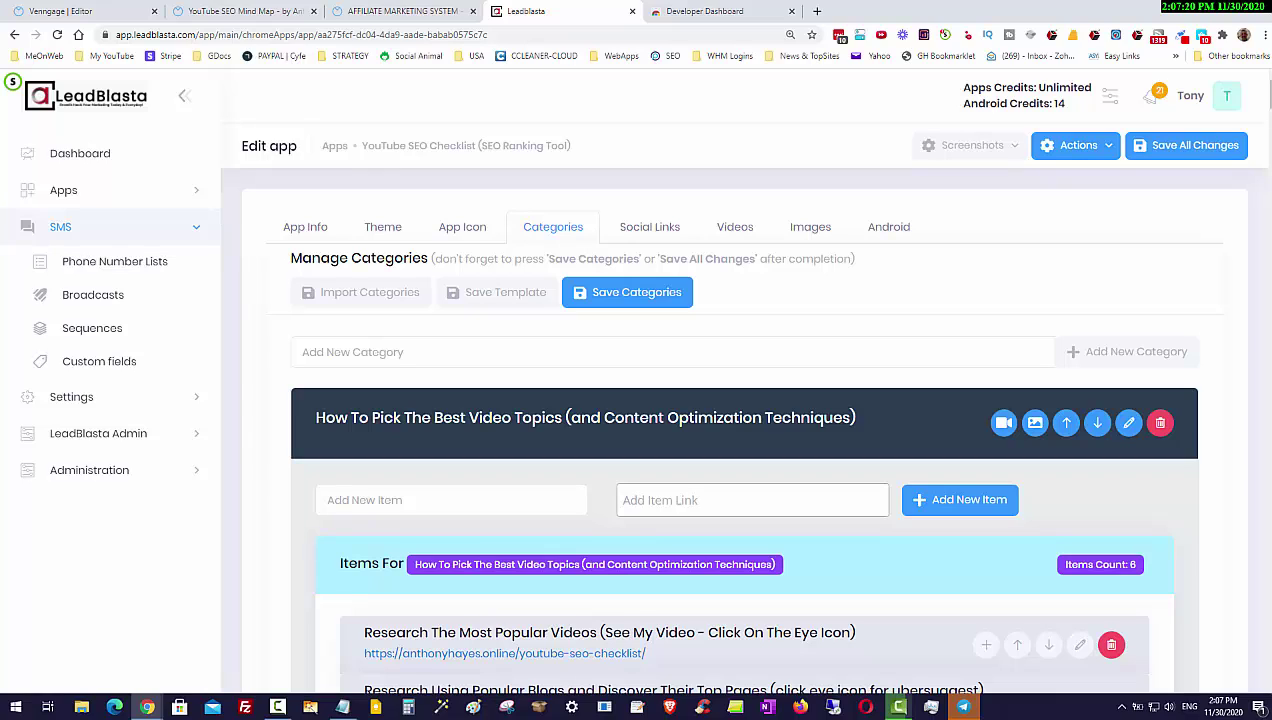
Step: Switch to the Chrome Web Store Developer Dashboard and review the published items with their user numbers
left_click(689, 36)
left_click(707, 12)
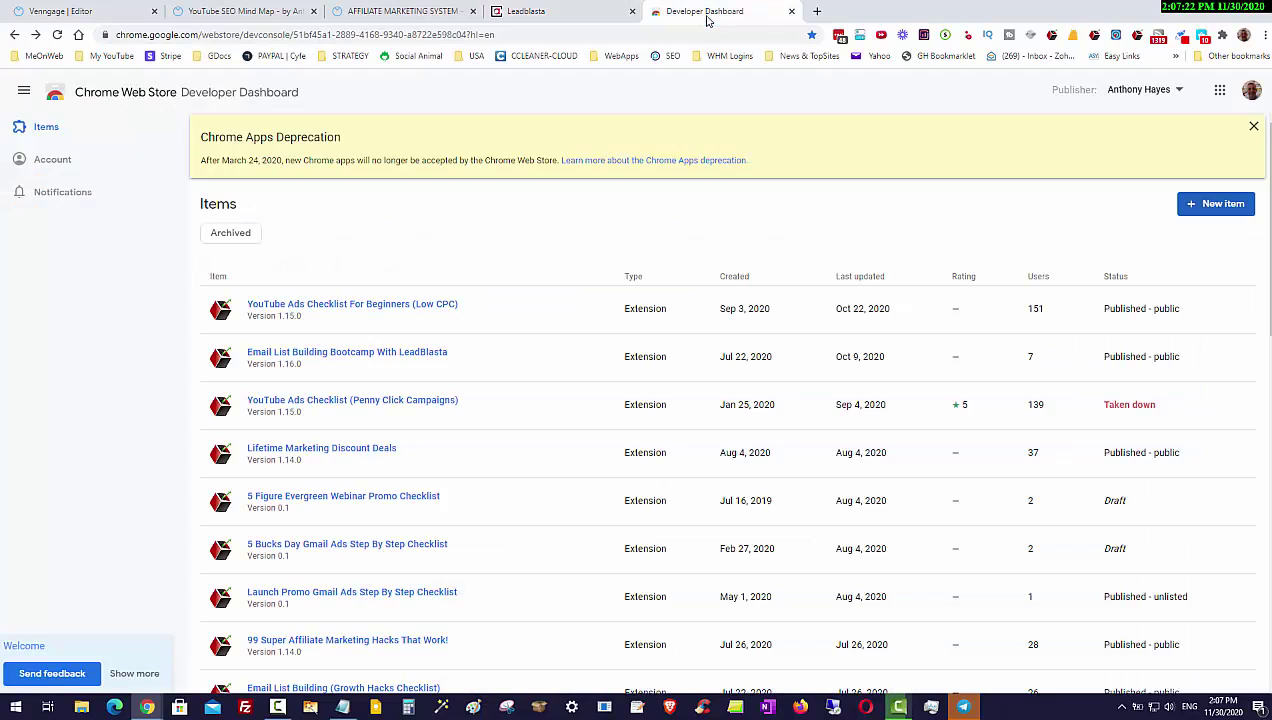
scroll(1085, 406, "down", 5)
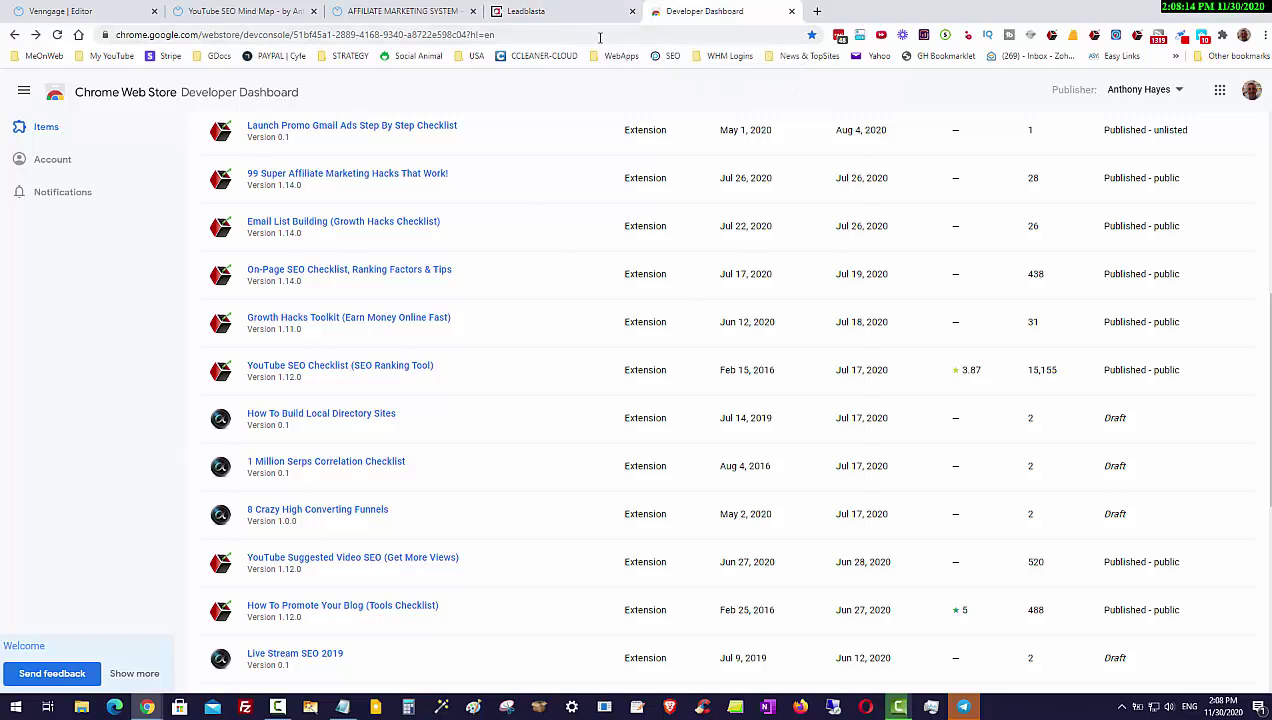
Step: Search Google for "youtube seo checklist" in a new browser tab and look for the app's Chrome Web Store listing
left_click(575, 12)
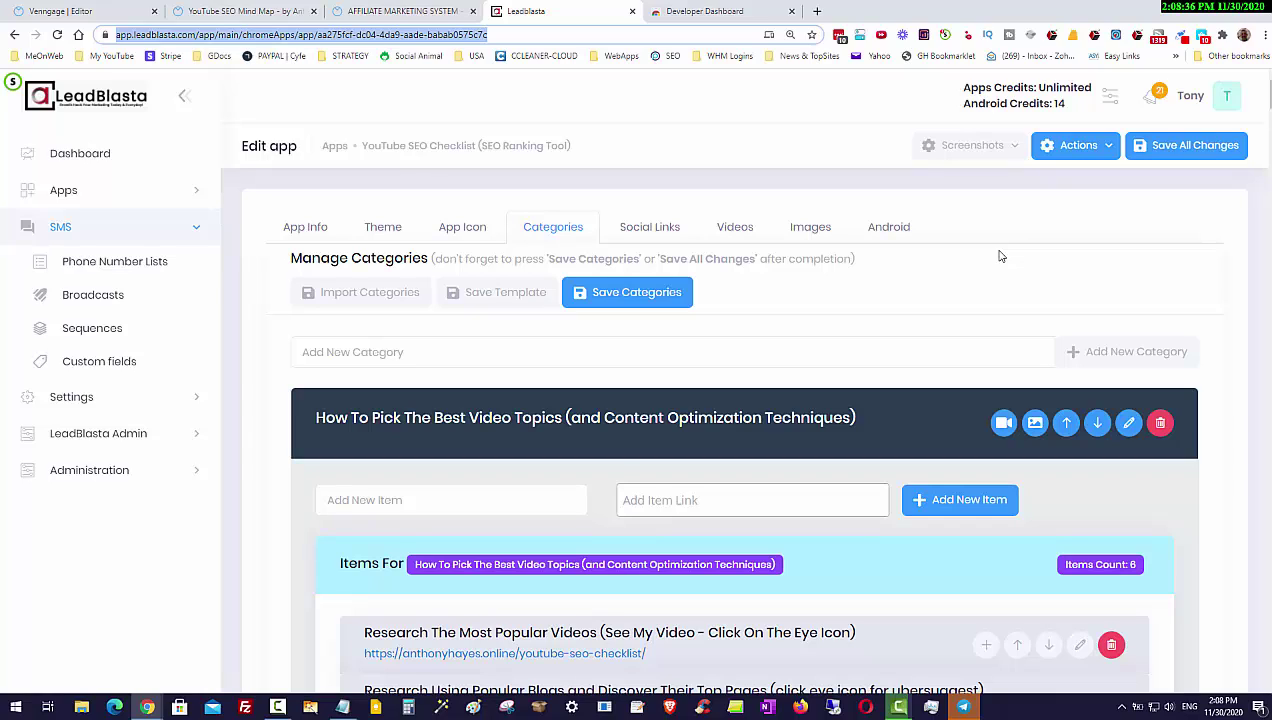
left_click(817, 11)
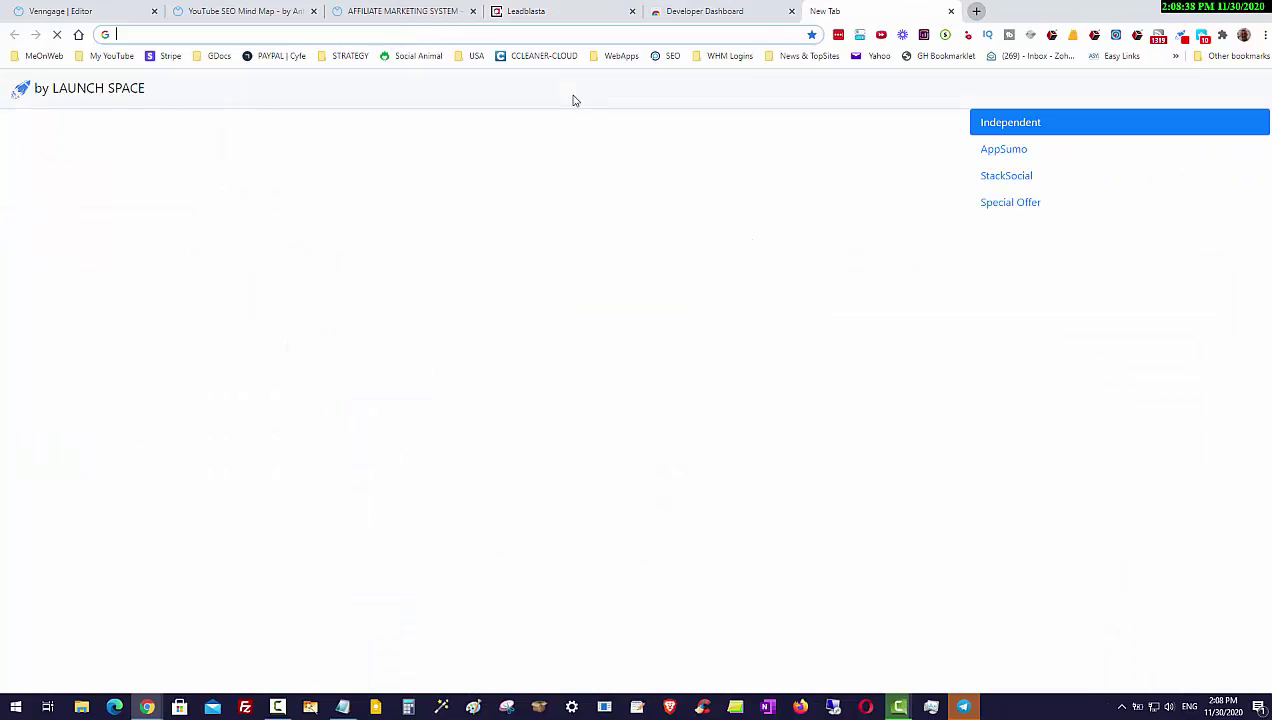
left_click(386, 37)
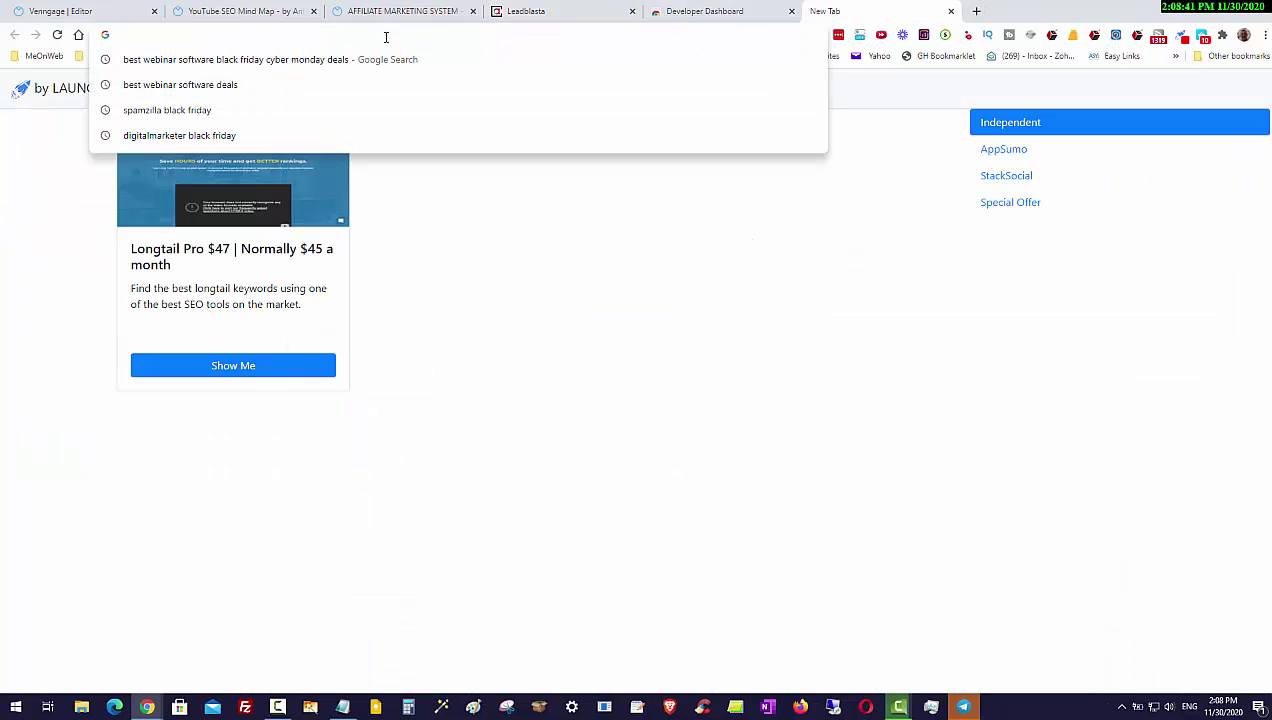
type("you")
key("BackSpace")
key("BackSpace")
key("BackSpace")
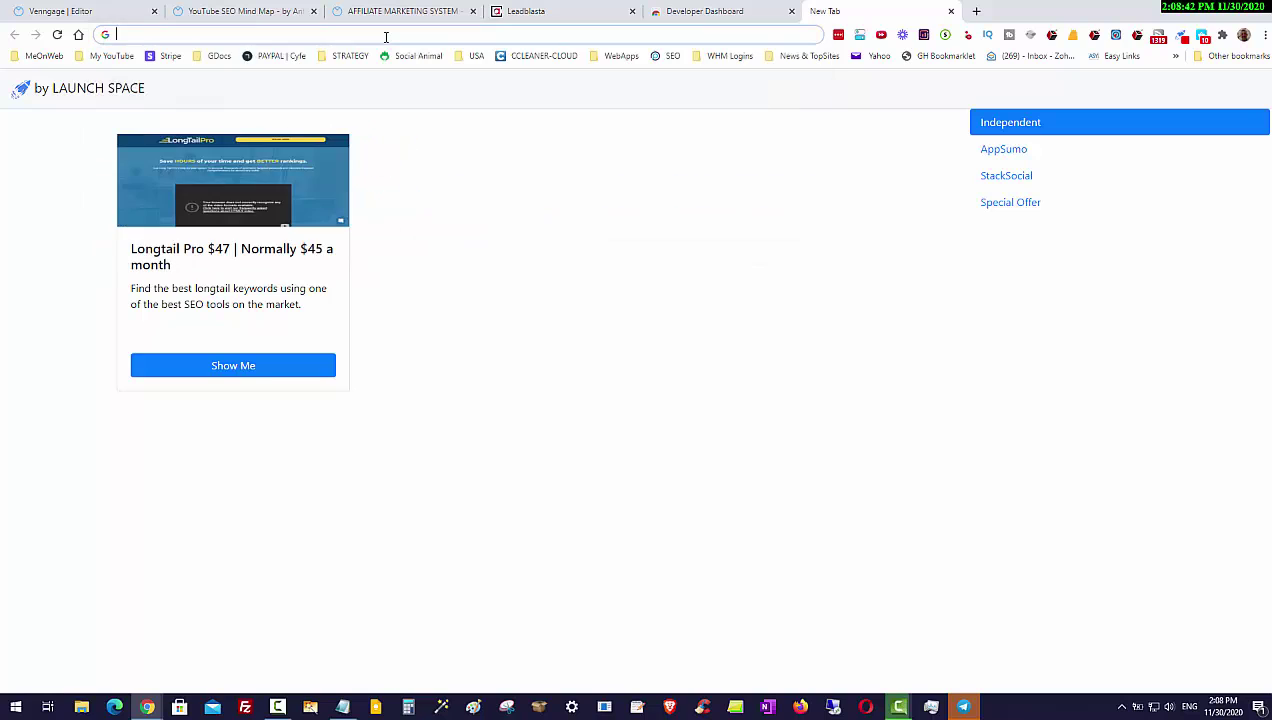
type("youtube se")
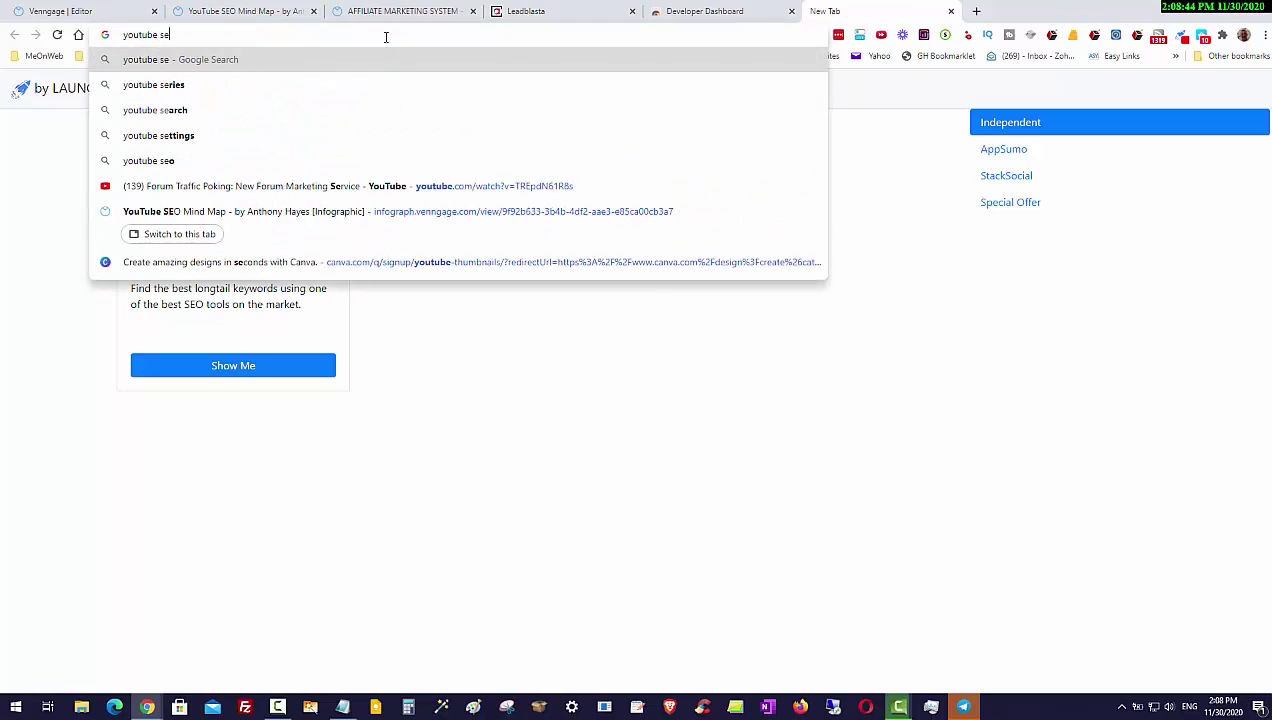
type("o checklist")
key("Return")
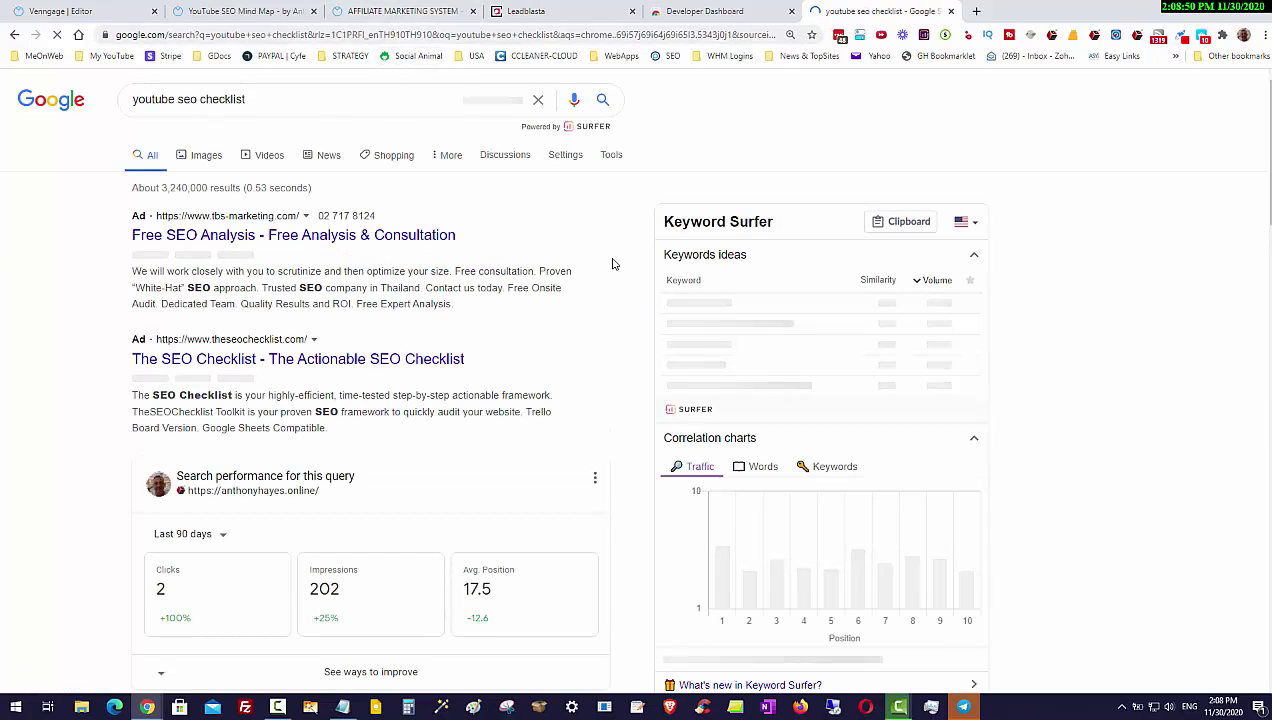
scroll(613, 264, "down", 4)
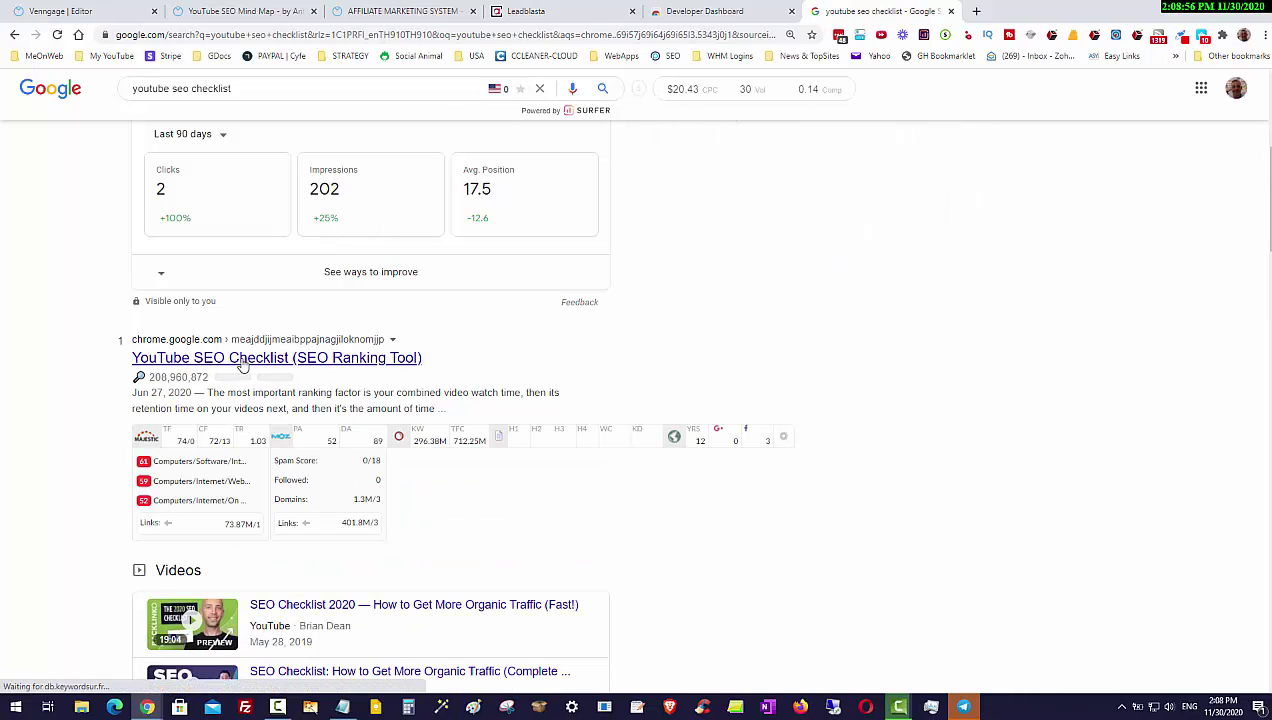
scroll(241, 364, "up", 2)
Step: Shorten the Google query to "youtube seo" and run the search
left_click(249, 89)
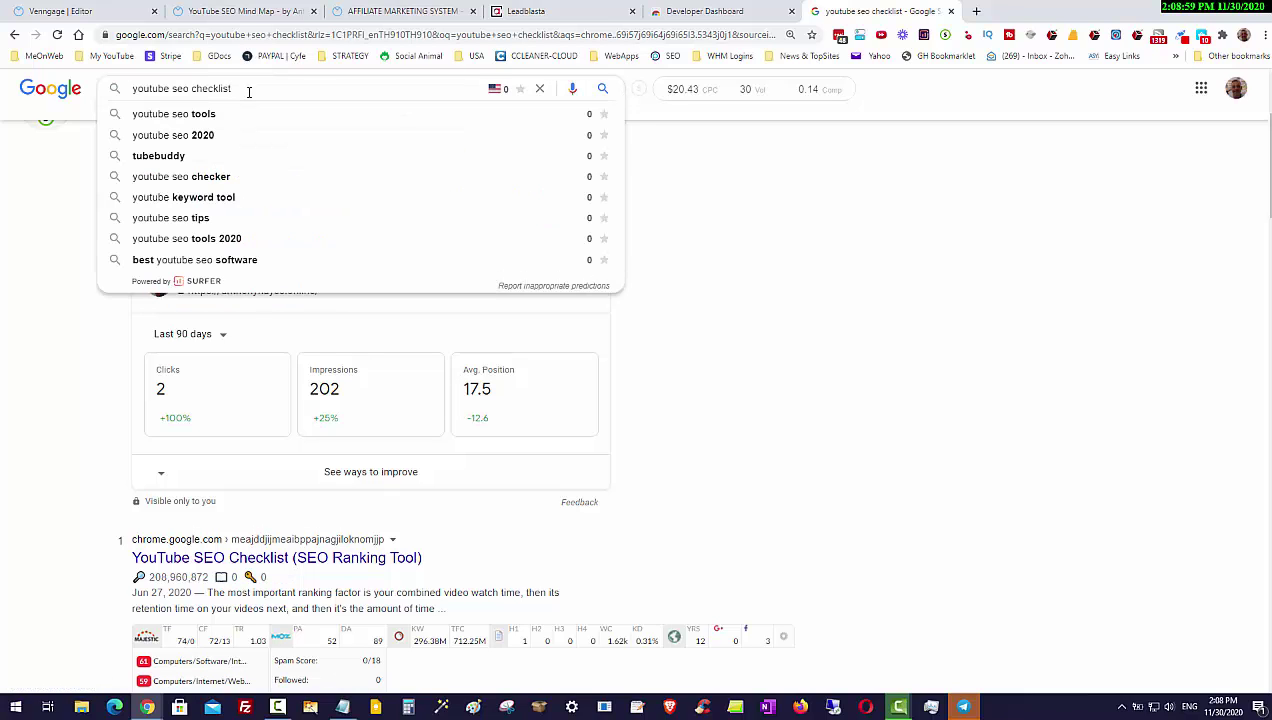
key("BackSpace")
key("BackSpace")
key("BackSpace")
key("BackSpace")
key("BackSpace")
key("BackSpace")
key("BackSpace")
key("BackSpace")
key("BackSpace")
key("BackSpace")
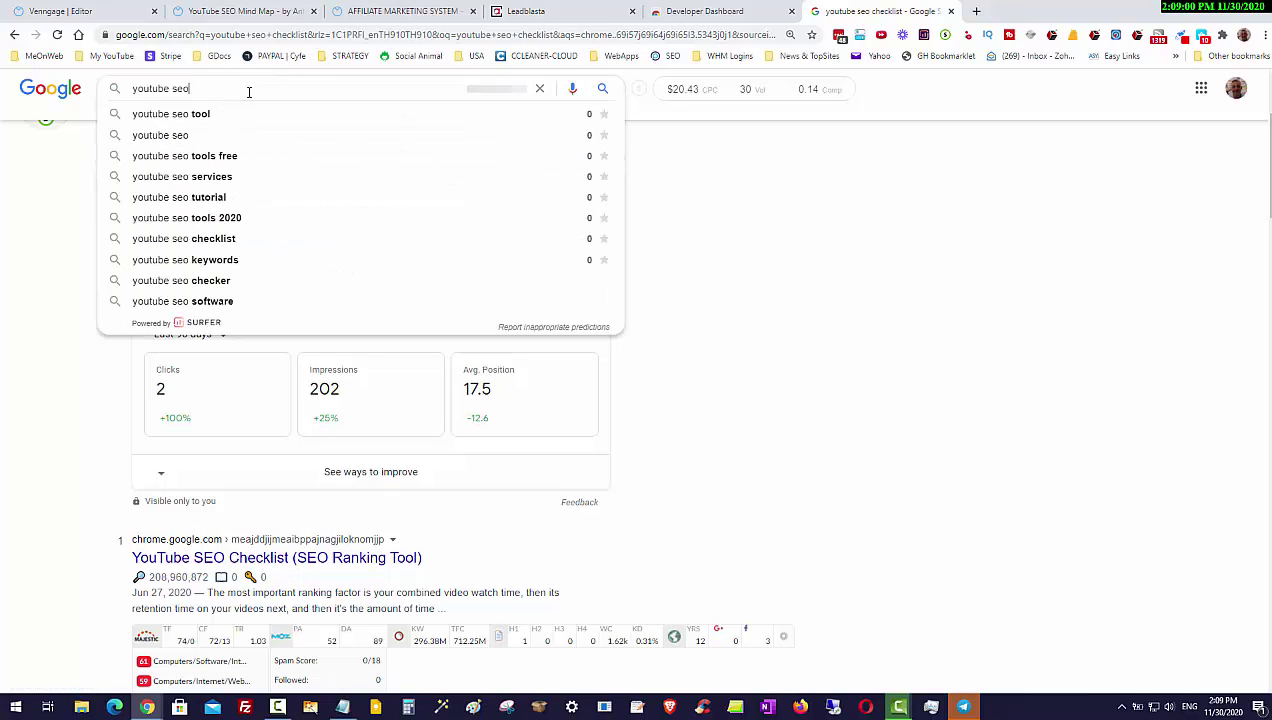
key("Return")
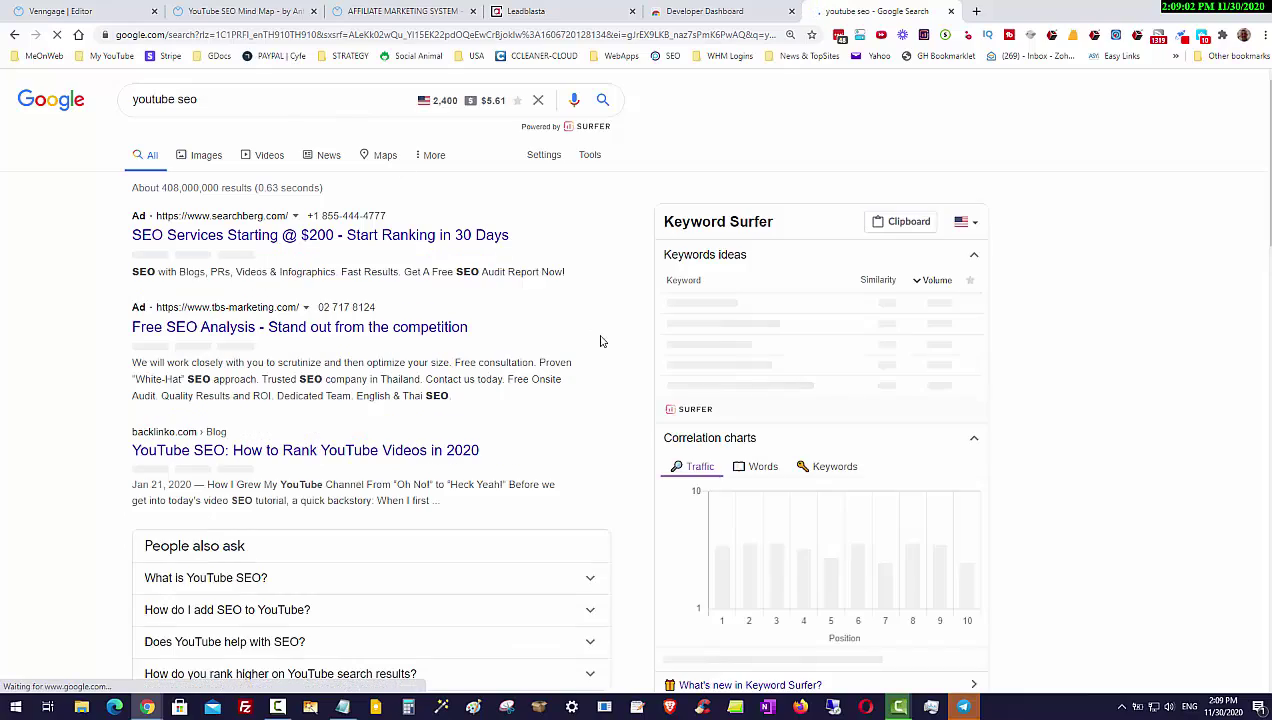
Step: Examine the "youtube seo" results for the ranking of the YouTube SEO Checklist (SEO Ranking Tool) listing
scroll(596, 341, "down", 4)
scroll(270, 369, "down", 3)
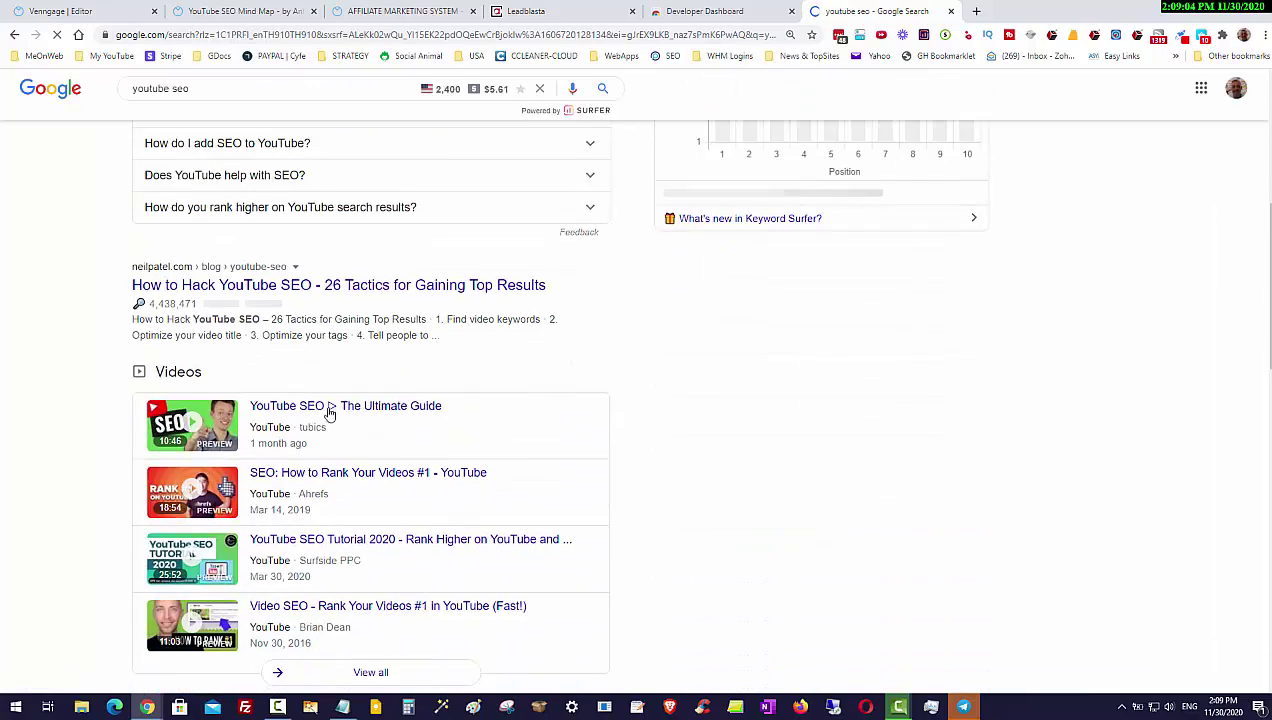
scroll(449, 445, "down", 4)
scroll(450, 444, "down", 3)
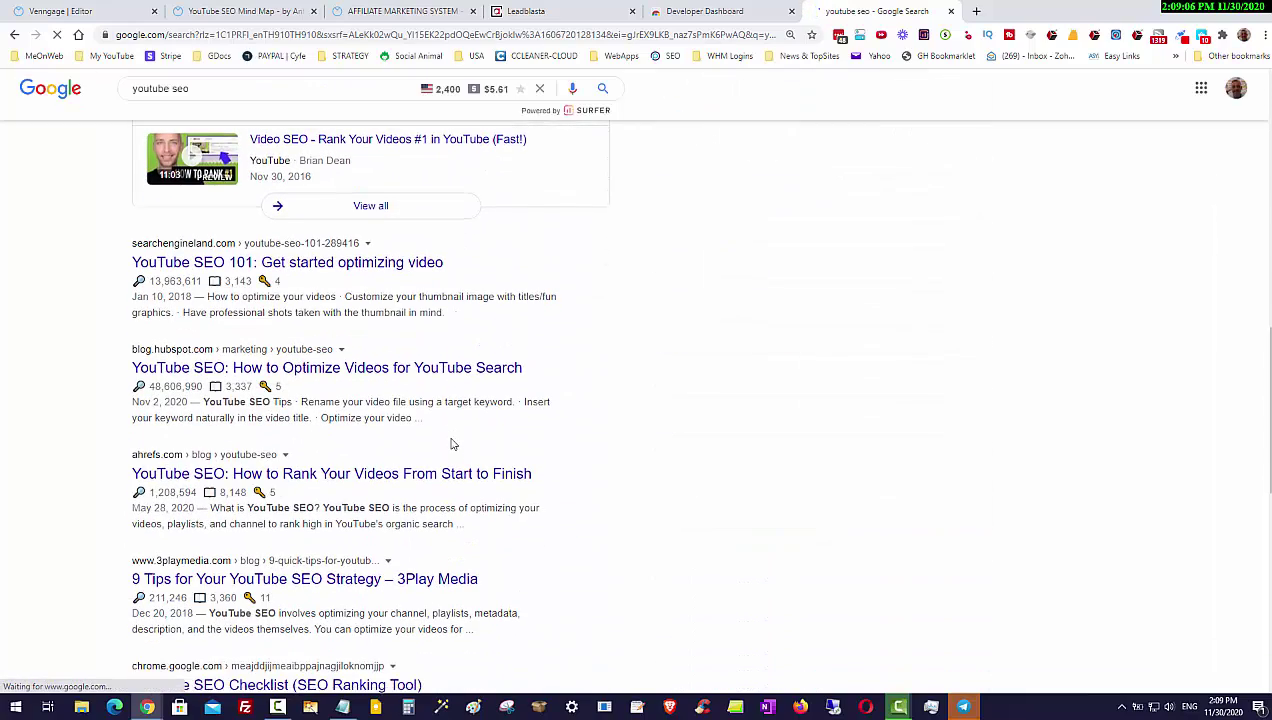
scroll(450, 444, "down", 4)
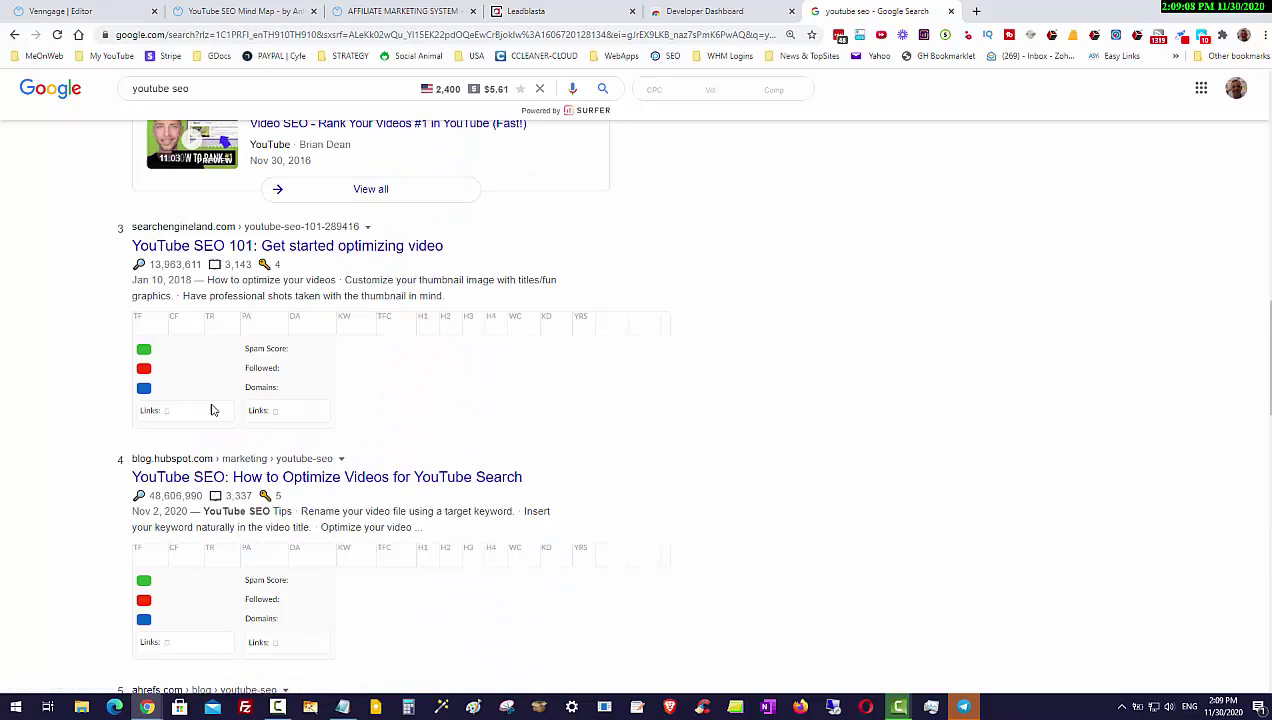
scroll(458, 432, "down", 3)
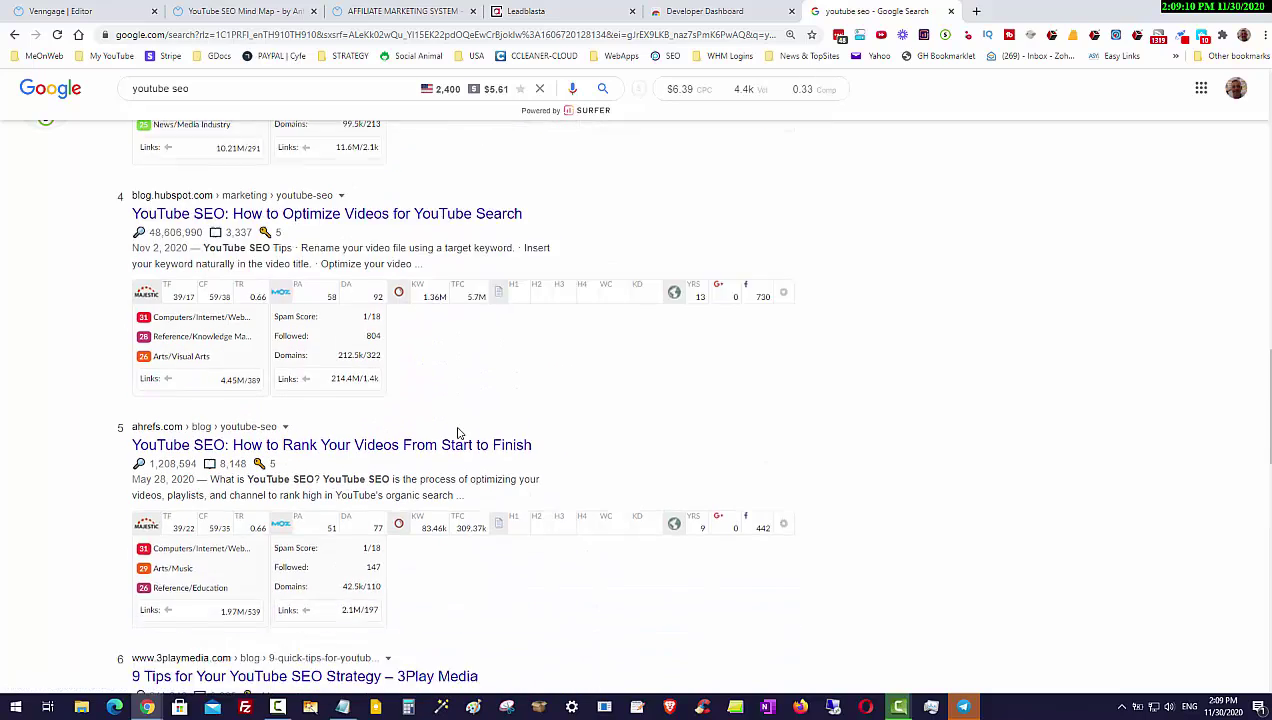
scroll(458, 432, "down", 6)
scroll(185, 311, "down", 2)
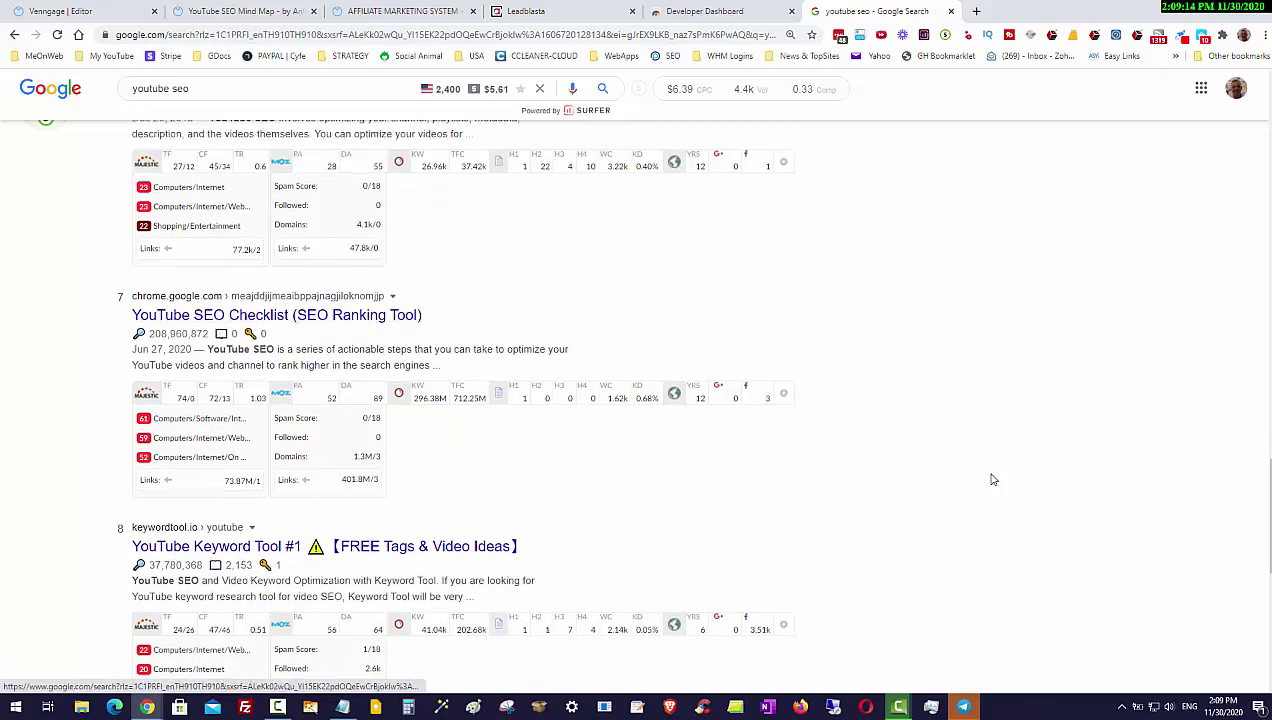
scroll(993, 480, "up", 15)
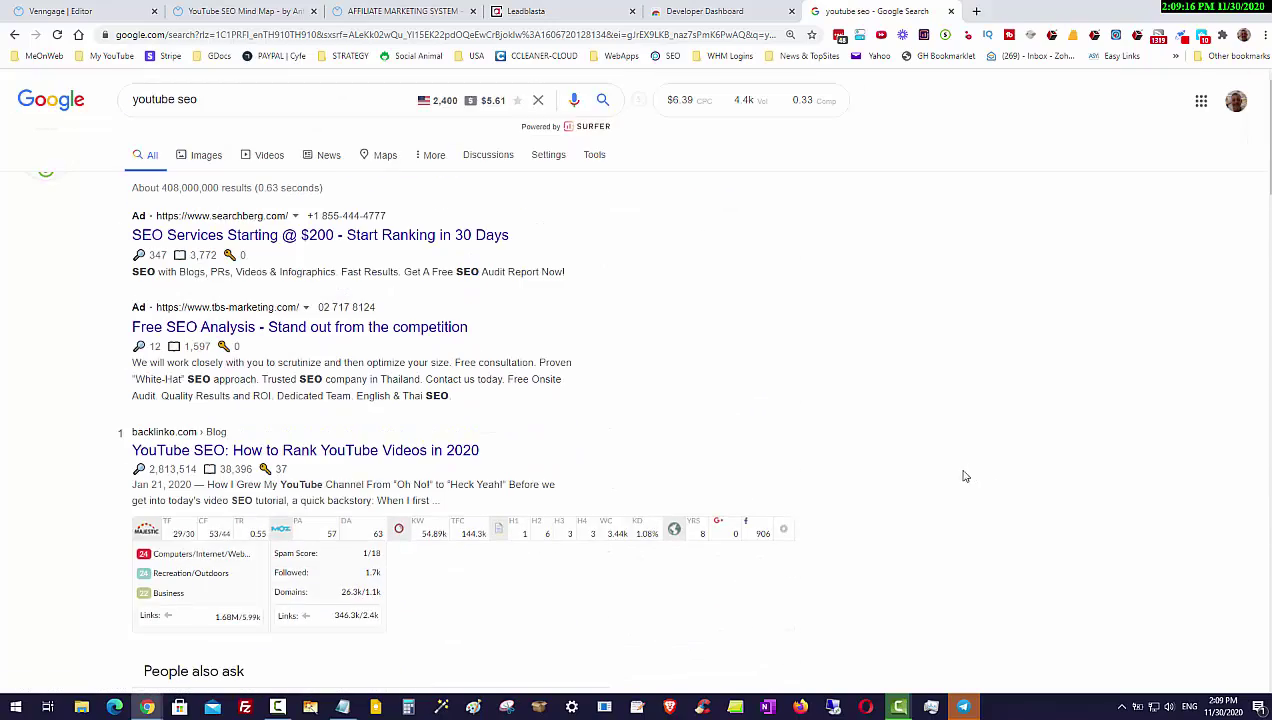
Step: Review the related search suggestions for "youtube seo" and return to the YouTube SEO Checklist app in LeadBlasta
left_click(245, 106)
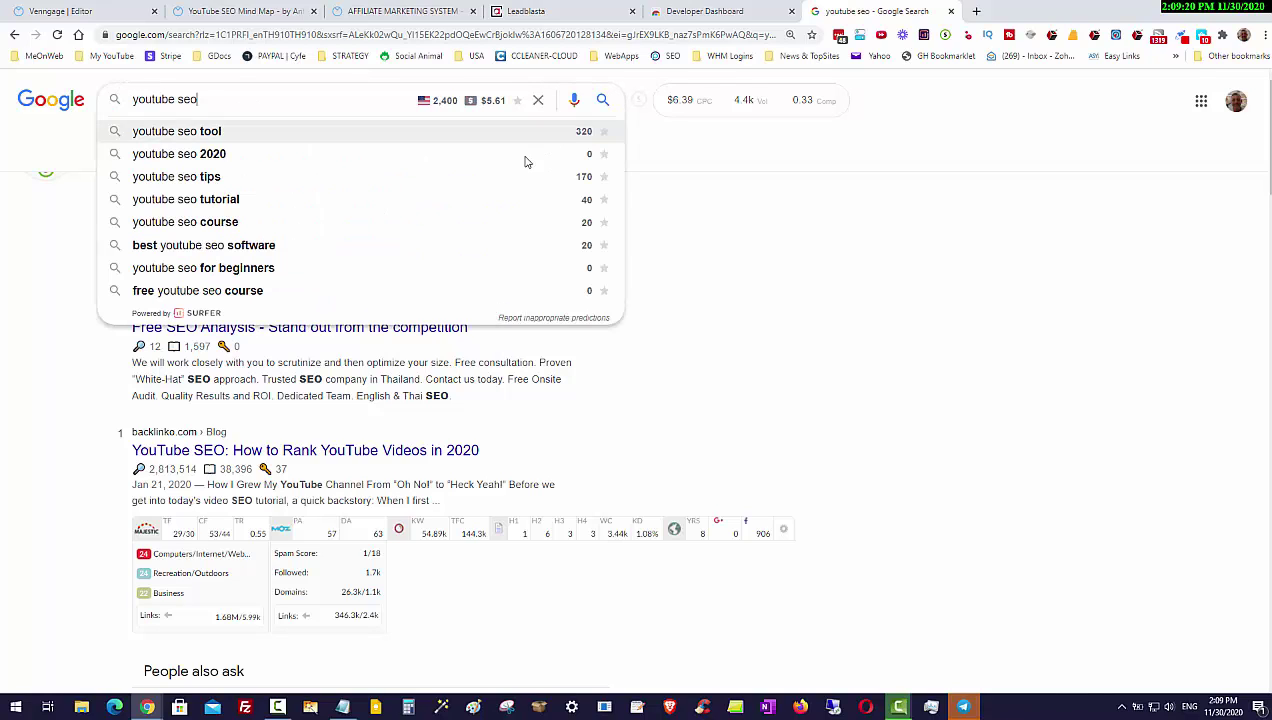
left_click(689, 229)
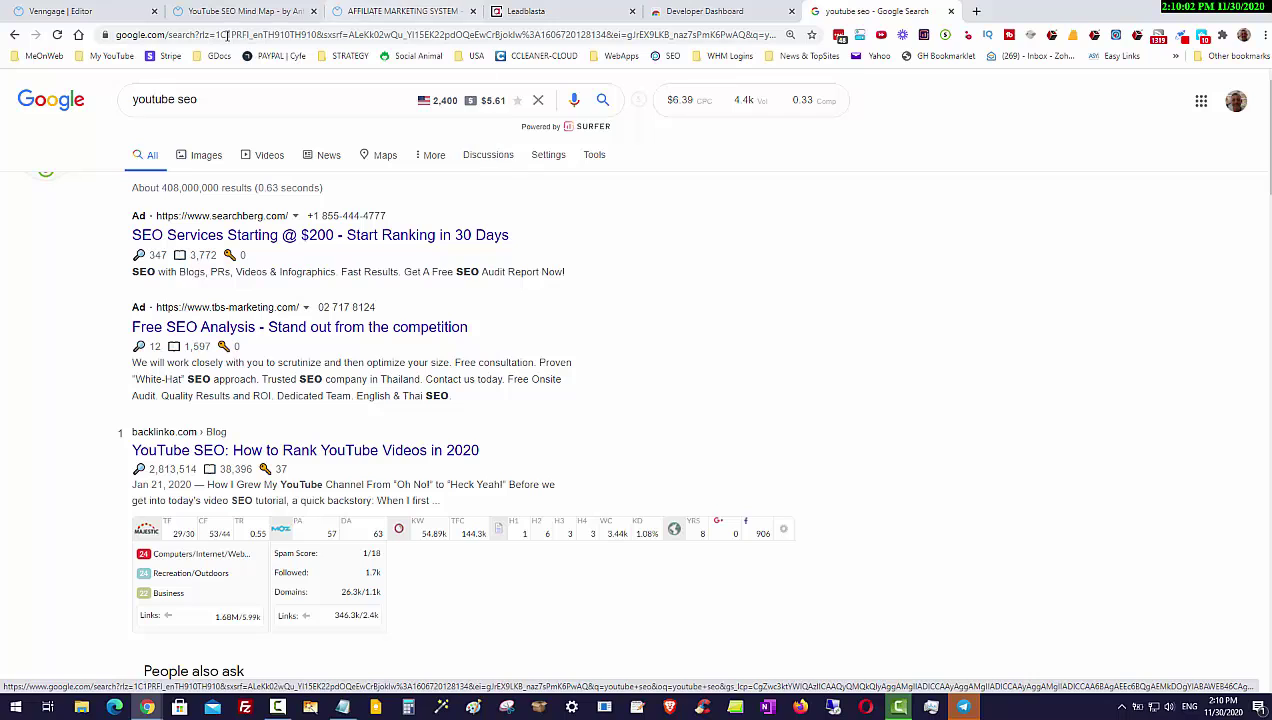
left_click(527, 10)
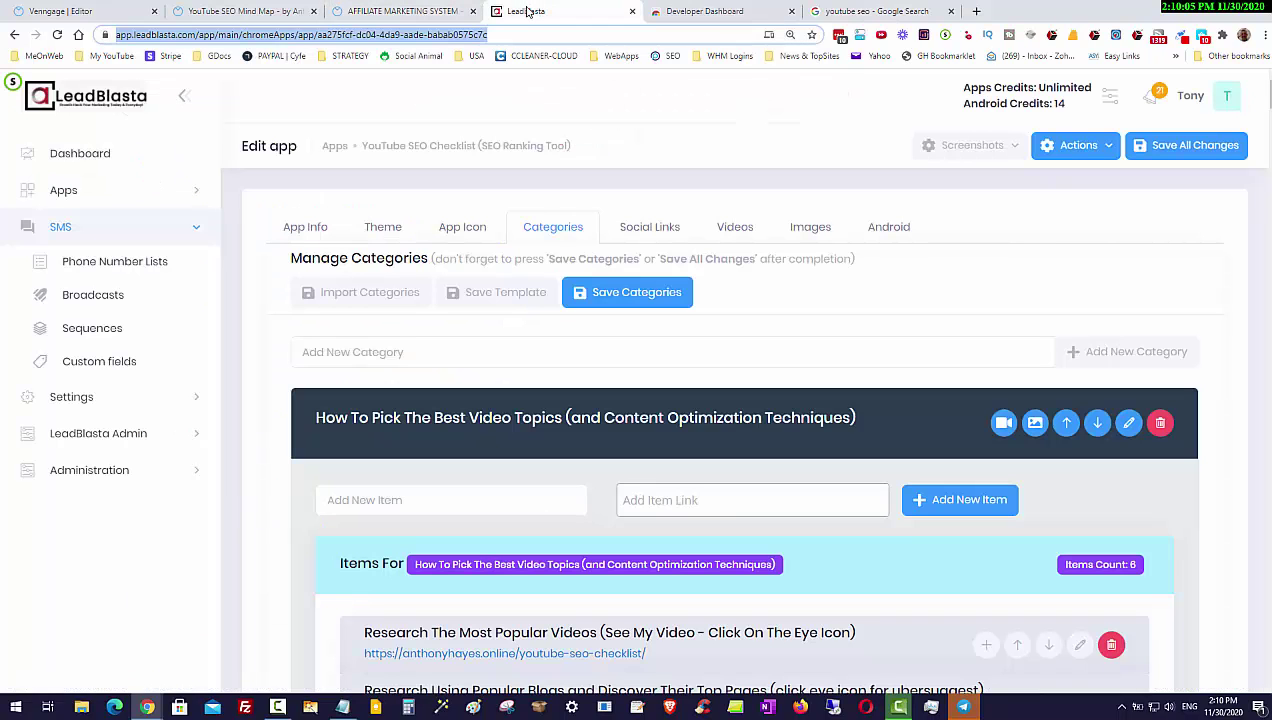